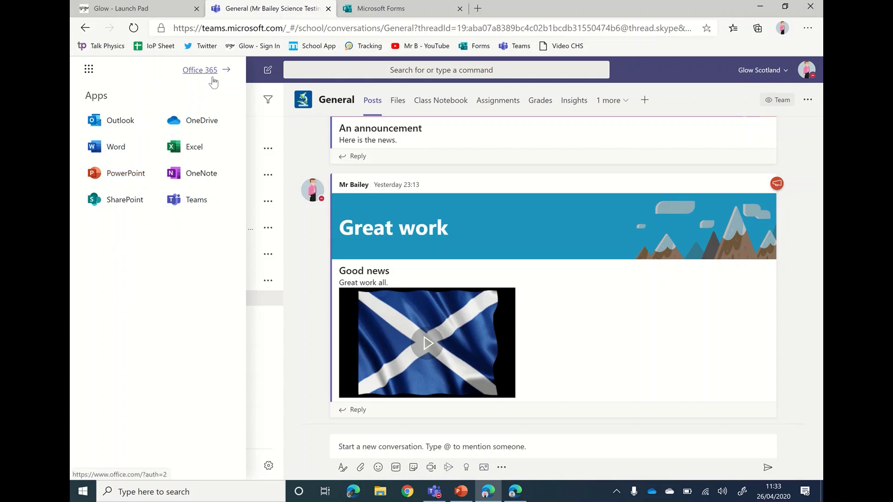
Step: Switch to Microsoft Forms through Office 365, closing the spare Forms page, and create a new quiz
click(212, 78)
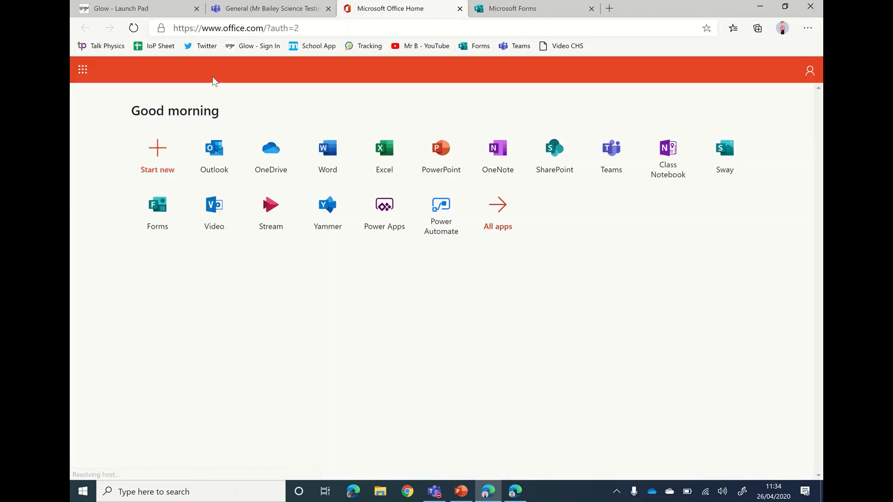
click(165, 219)
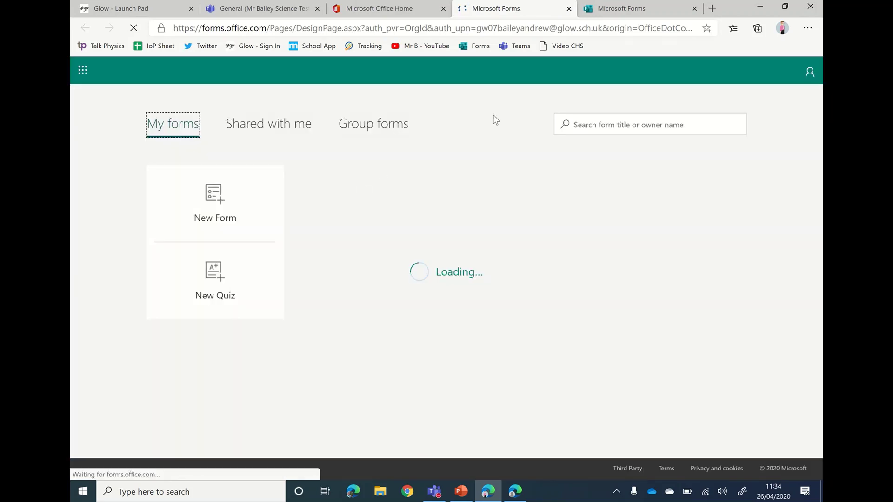
click(695, 9)
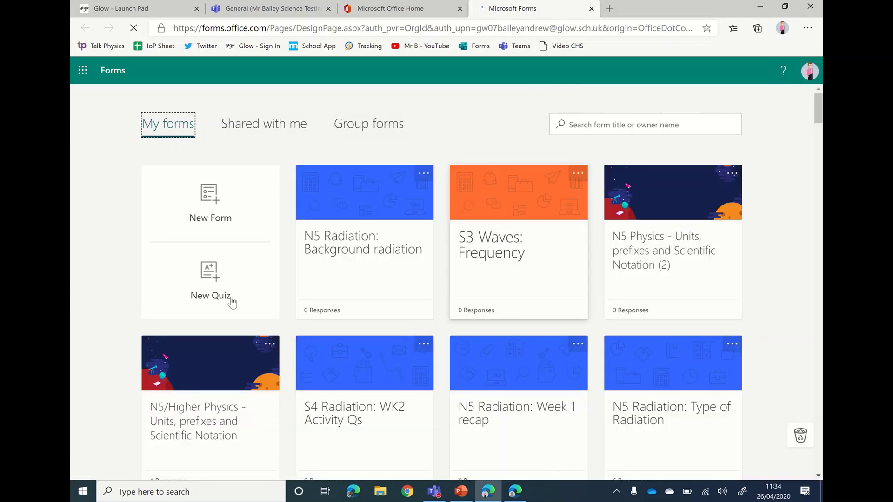
click(200, 285)
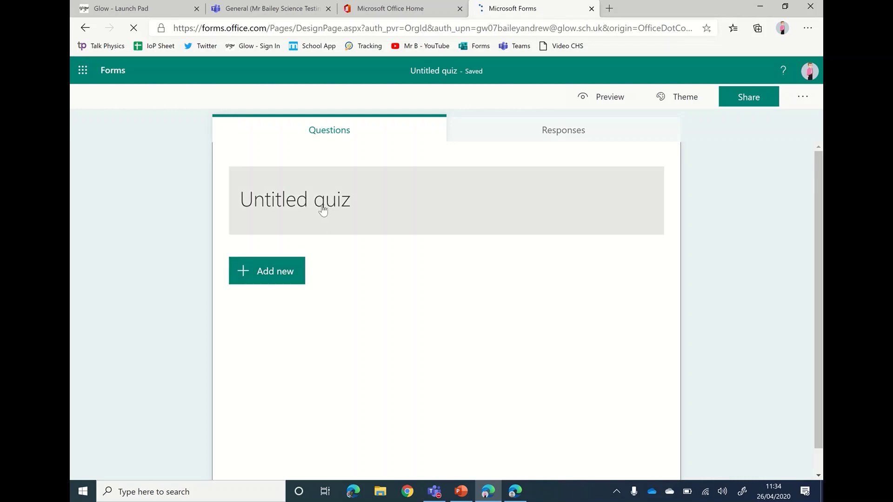
Step: Title the quiz "Testing Quiz Form to show feedback"
click(324, 211)
text(Test)
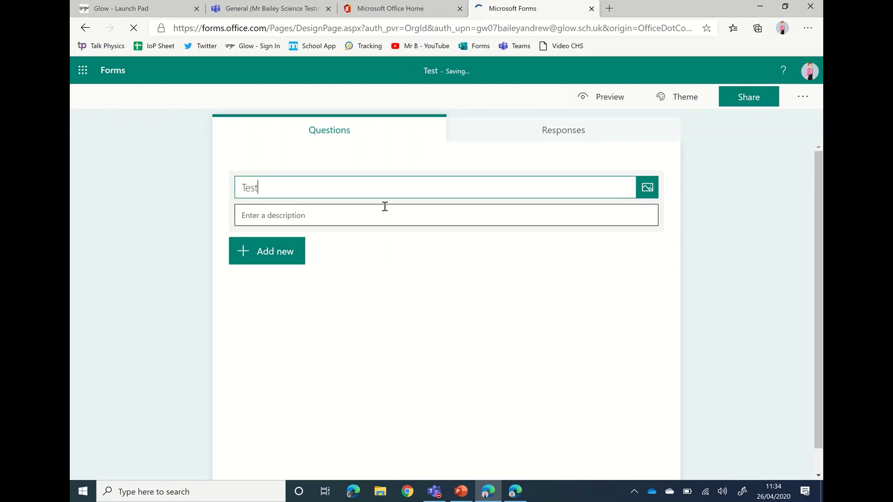
text(ing Quiz )
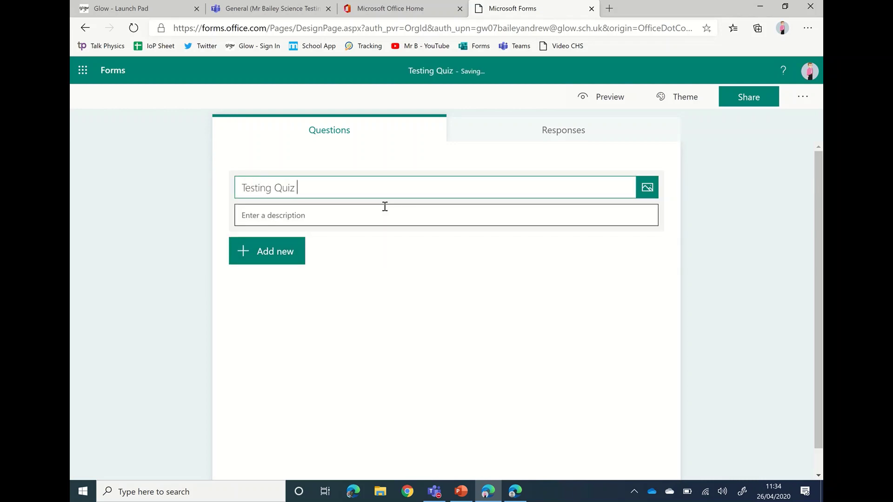
text(Form to )
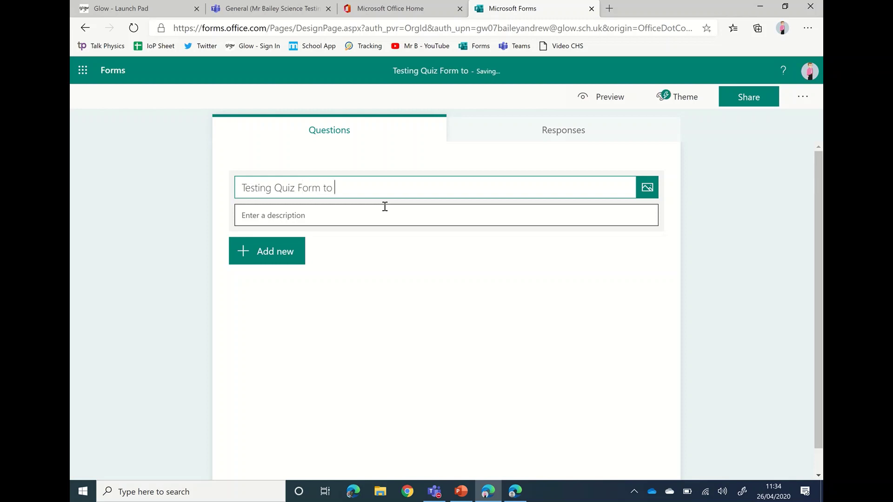
text(show feedback)
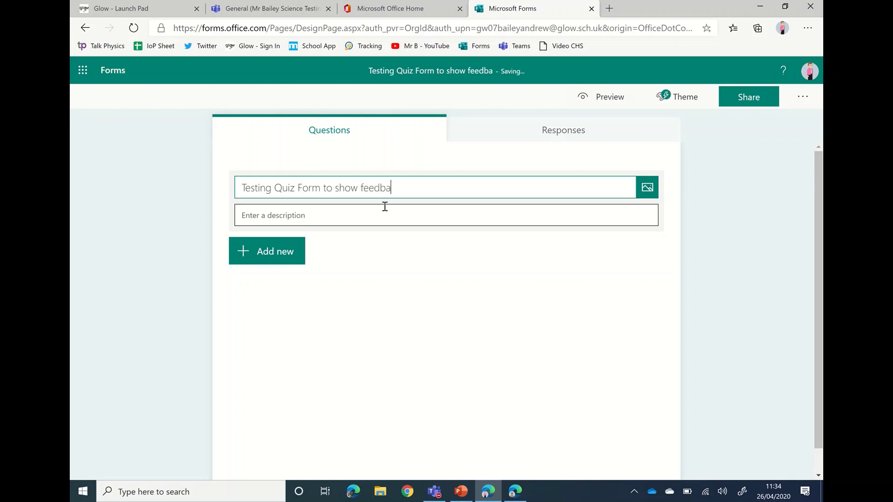
Step: Enter "A description of the form for testing." as the quiz description
click(367, 213)
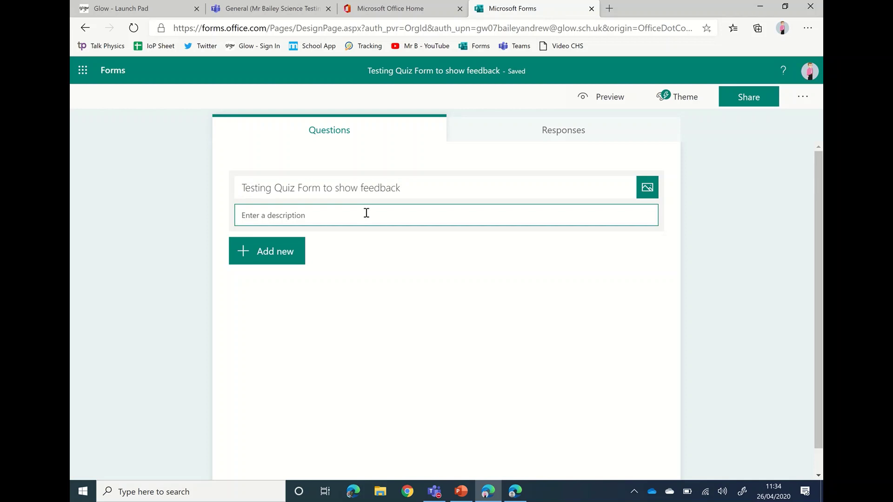
text(A d)
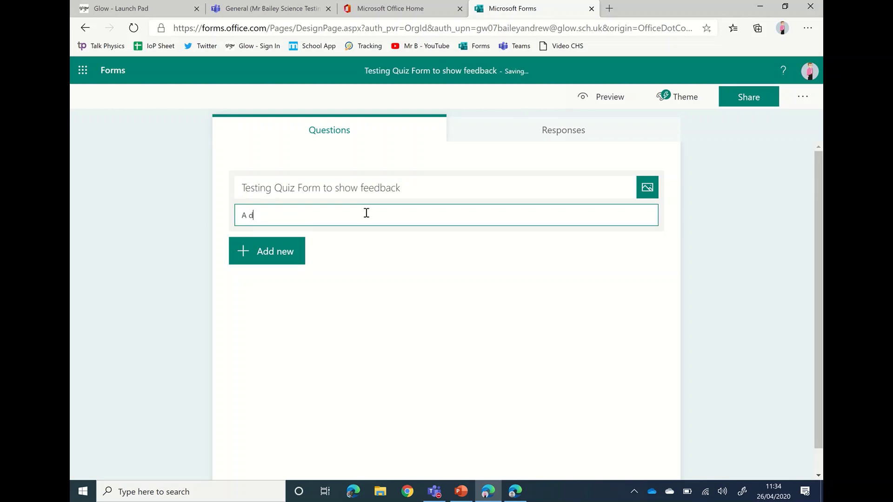
text(edcription of the )
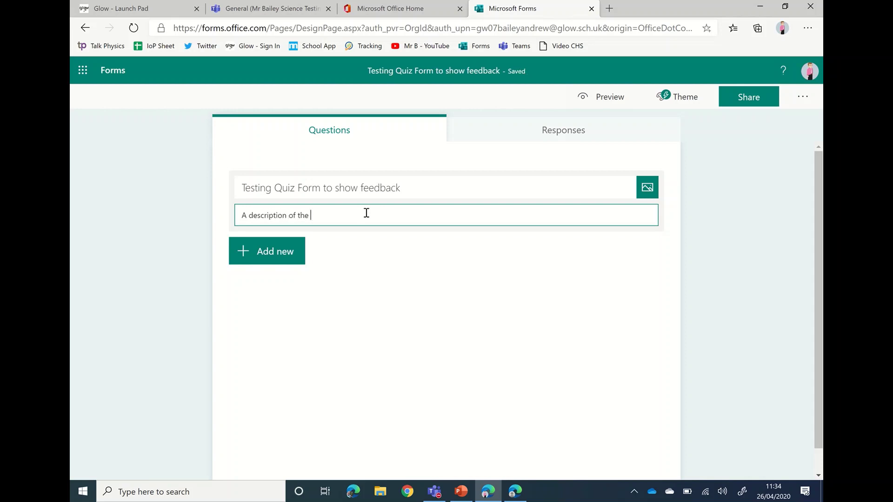
text(form fo)
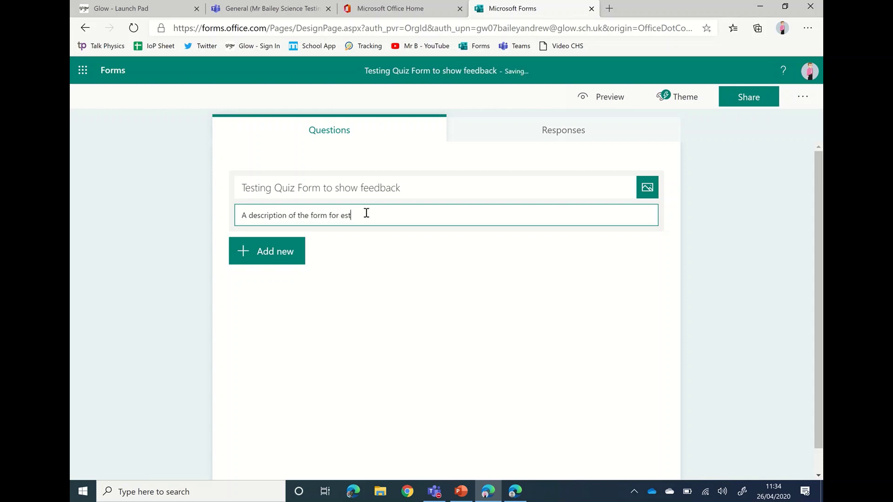
text(r testing.)
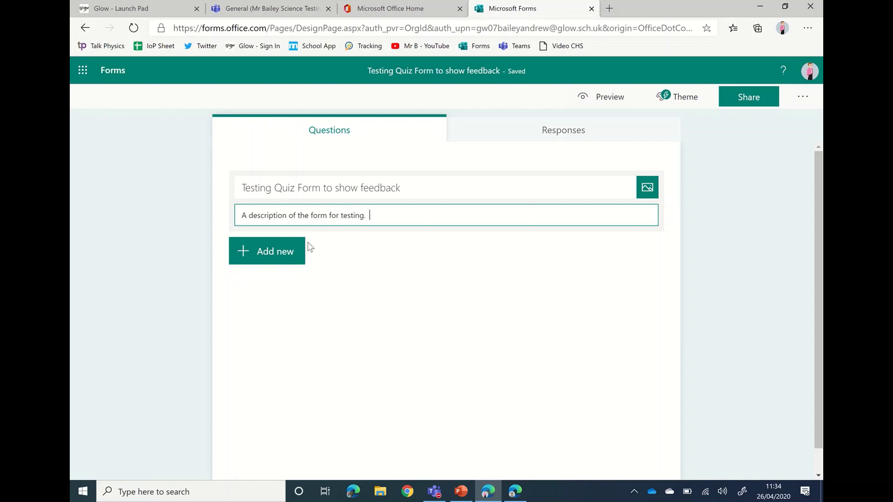
Step: Add a Choice question reading "First question what is the answer to this, is it yes?"
click(274, 256)
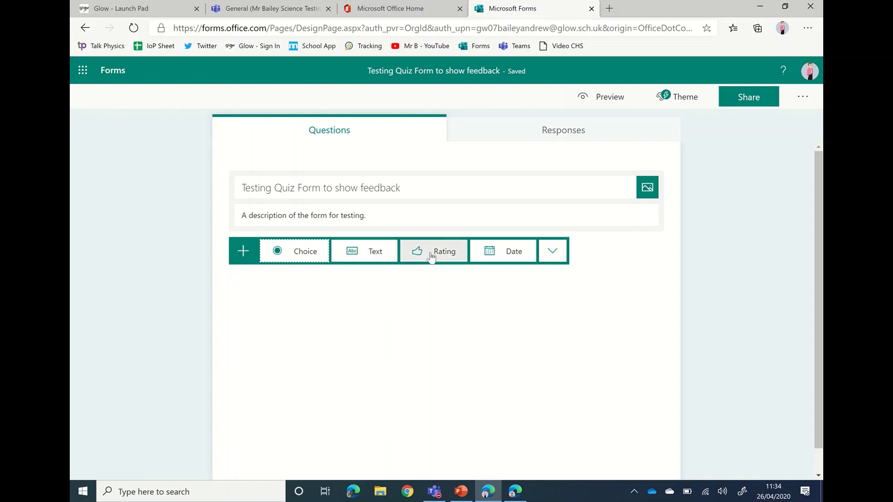
click(552, 255)
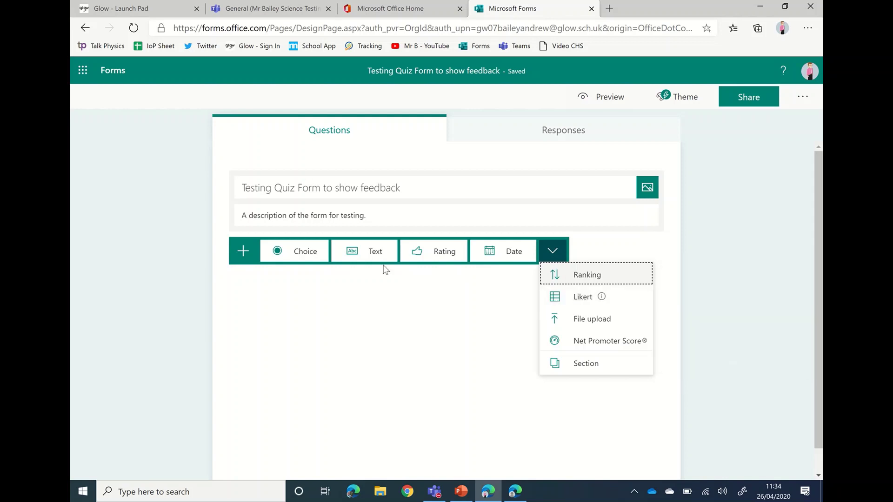
click(299, 252)
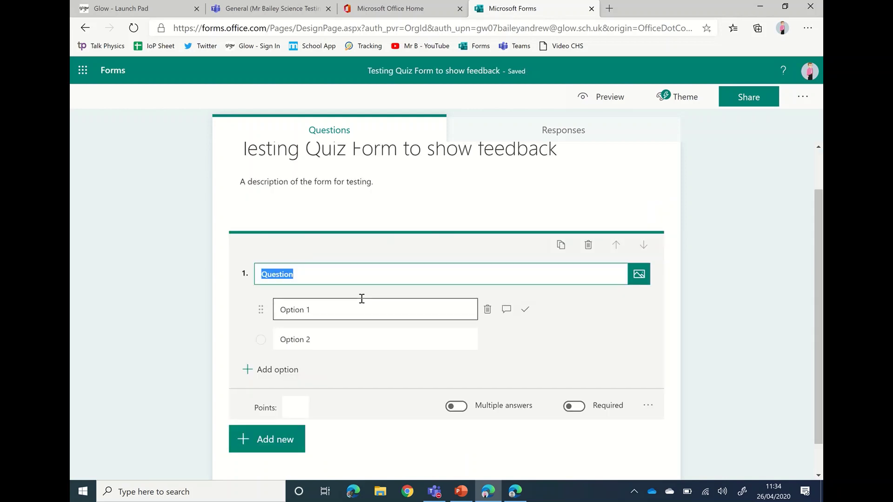
text(First)
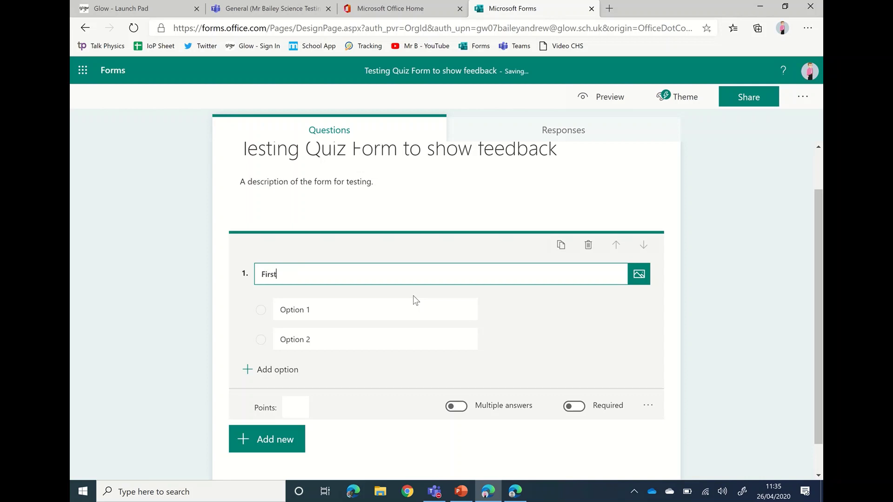
text( question what is the answer to this, is it)
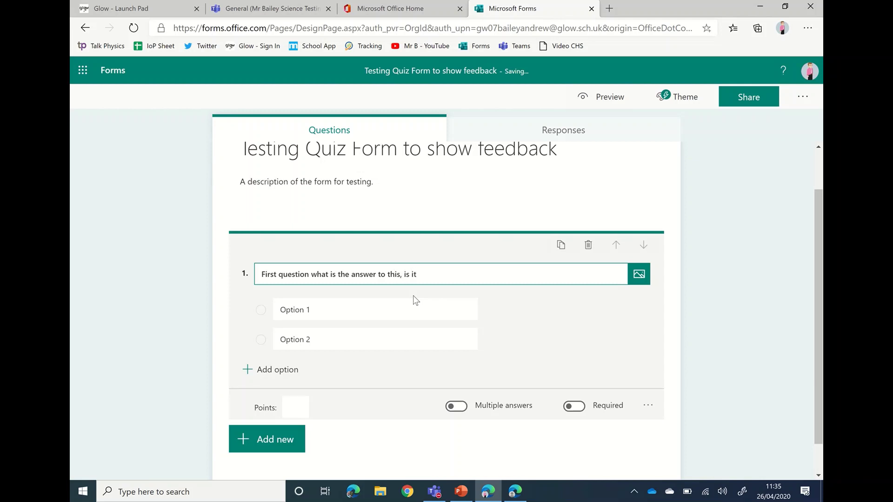
text( yes?)
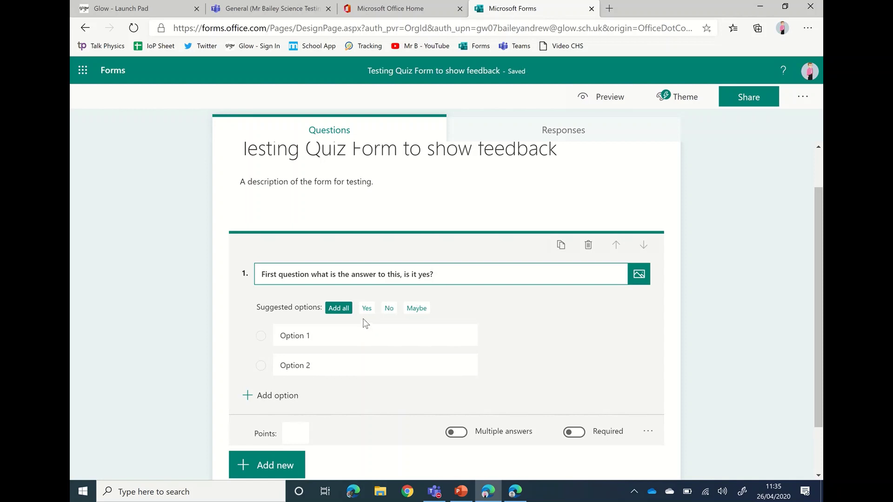
Step: Give the question the suggested options Yes and No without Maybe, and mark Yes as the correct answer
click(338, 308)
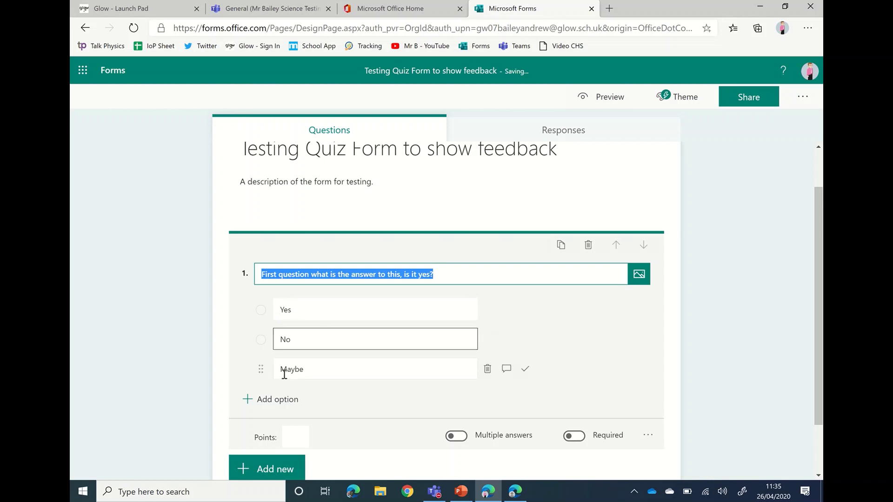
click(488, 370)
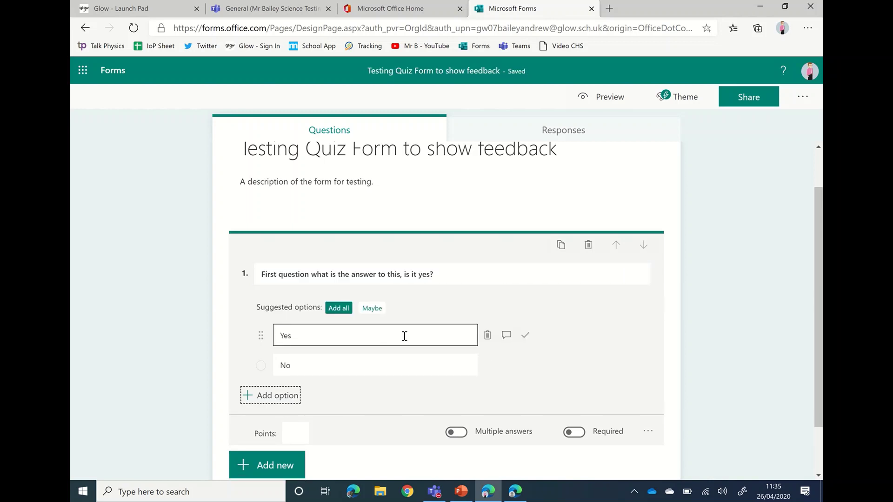
click(525, 337)
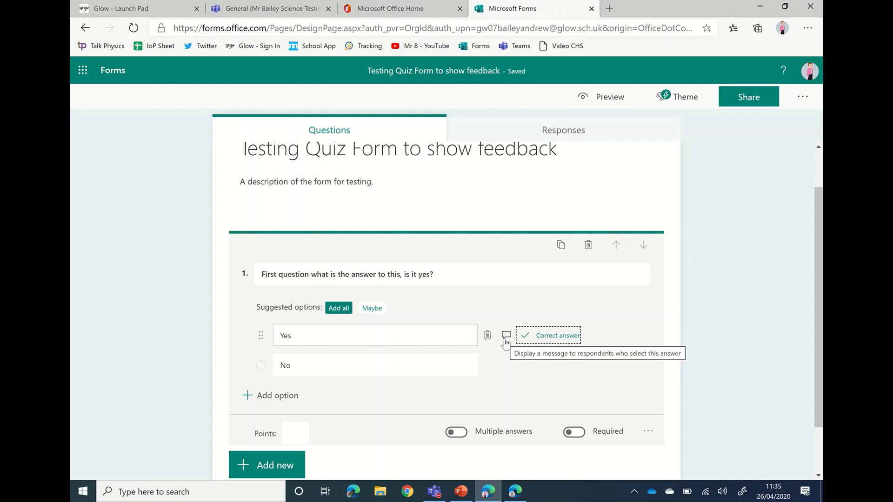
Step: Add the feedback message "Message for respondents selecting this answer." to the Yes option
click(506, 338)
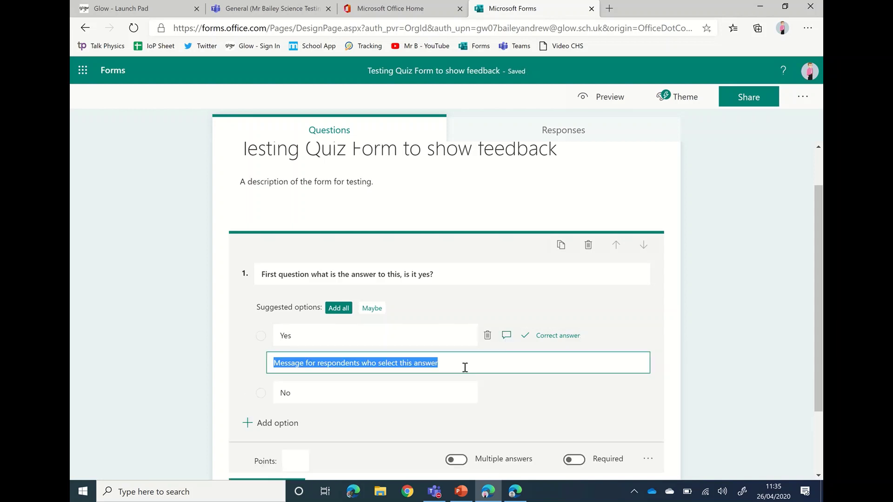
text(Message for )
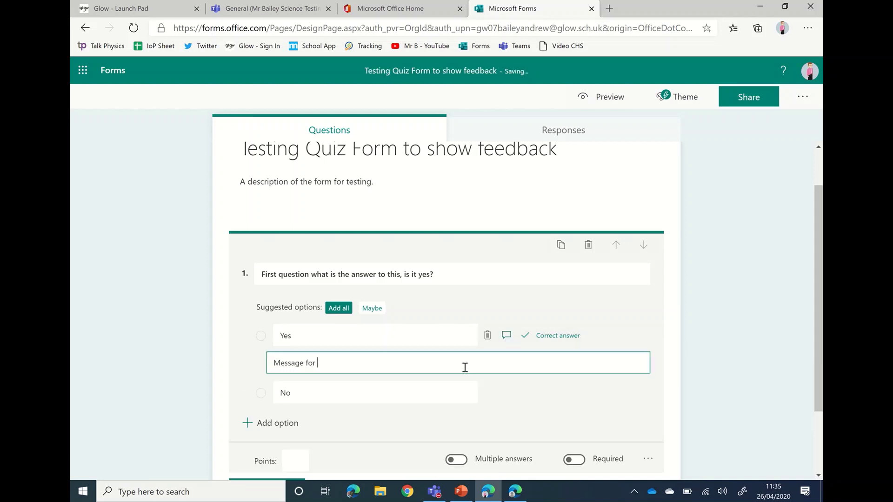
text(respondants selecting)
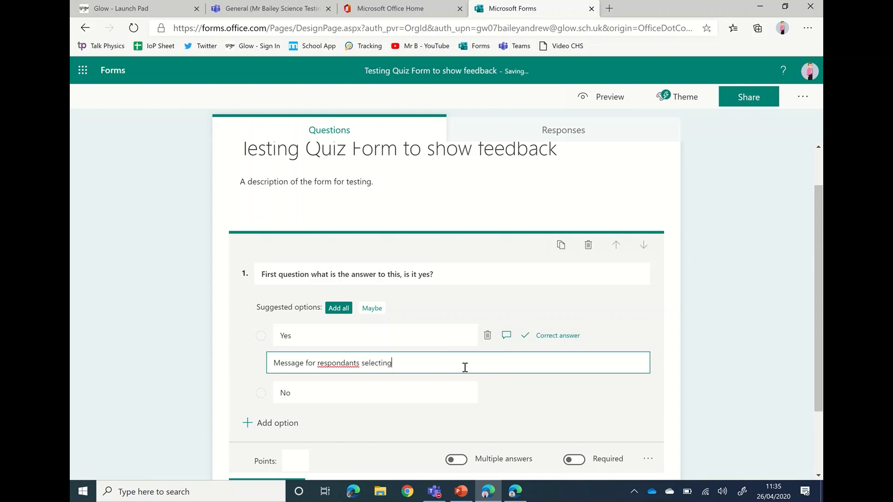
text( this ans)
click(347, 362)
key(BackSpace)
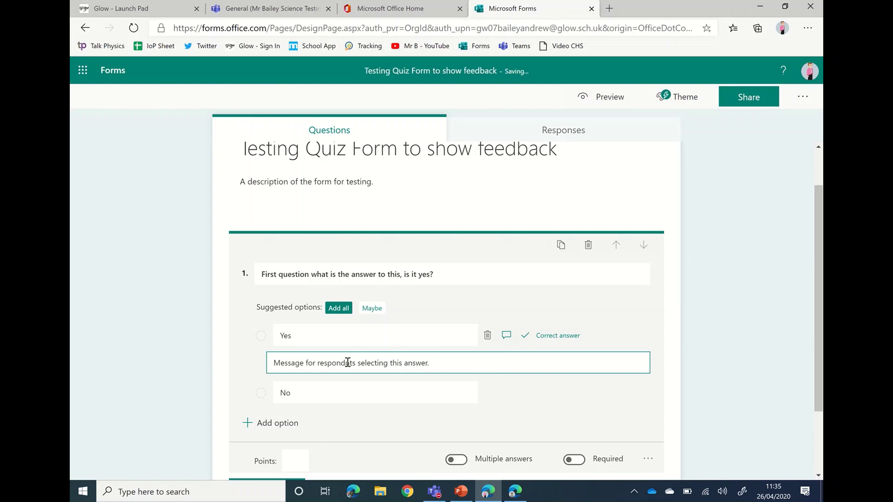
text(e)
click(442, 363)
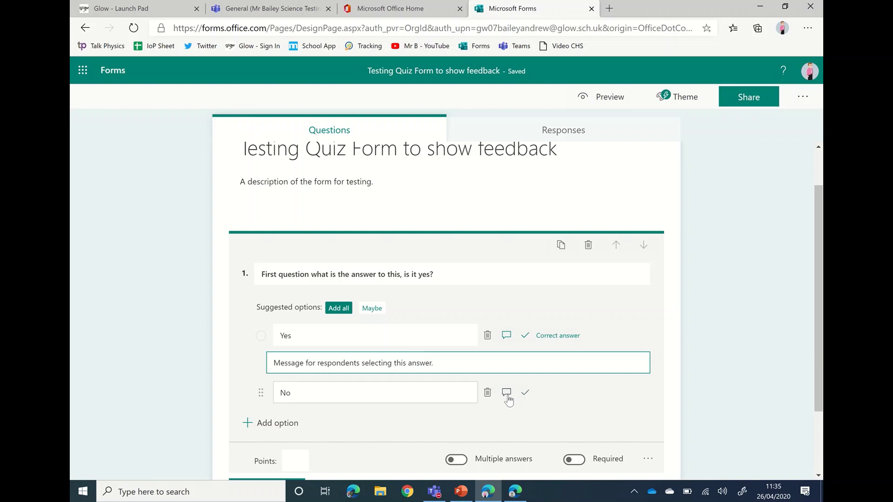
Step: Copy the Yes option's message to the No option, making it read "Message for respondents selecting this answer b)."
click(506, 393)
triple_click(451, 363)
key(ctrl+c)
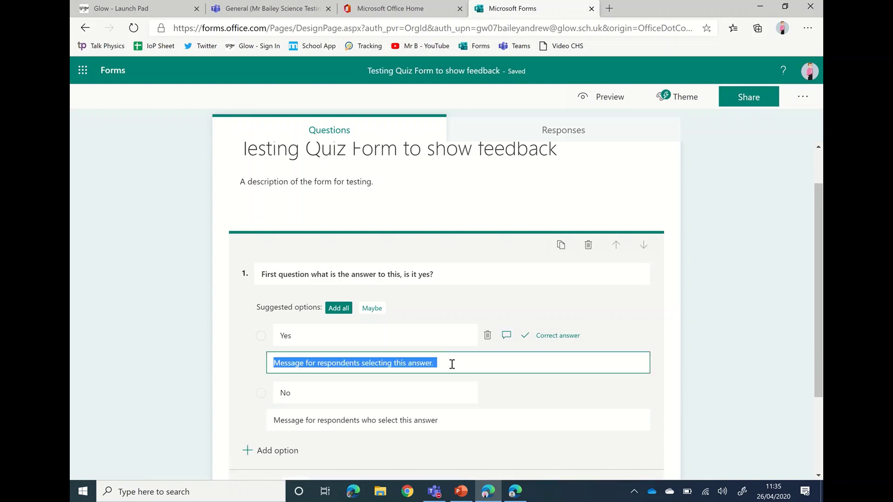
click(507, 393)
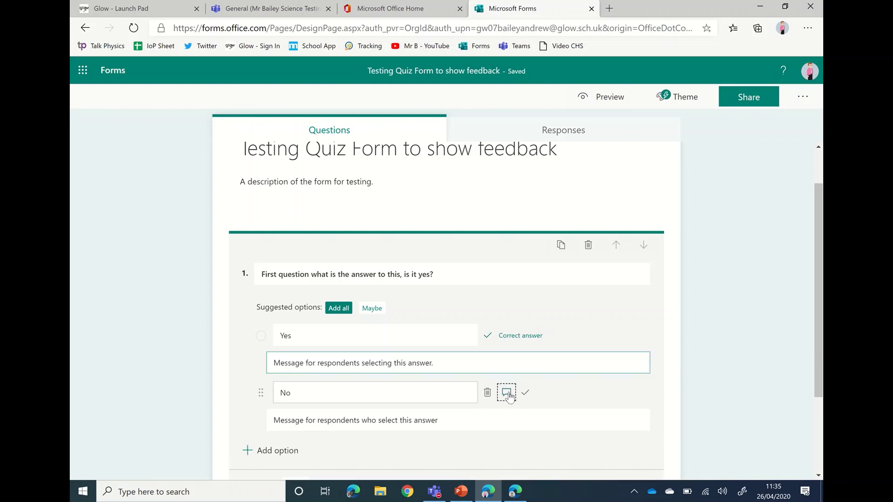
click(506, 393)
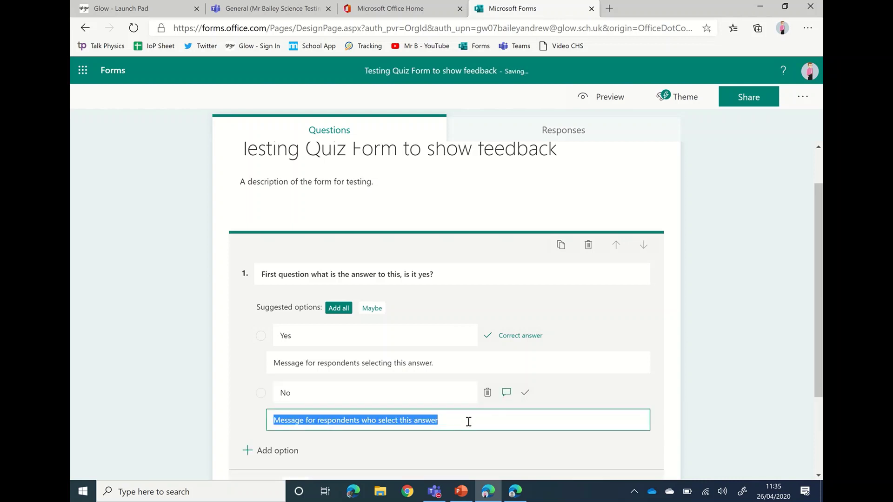
key(ctrl+v)
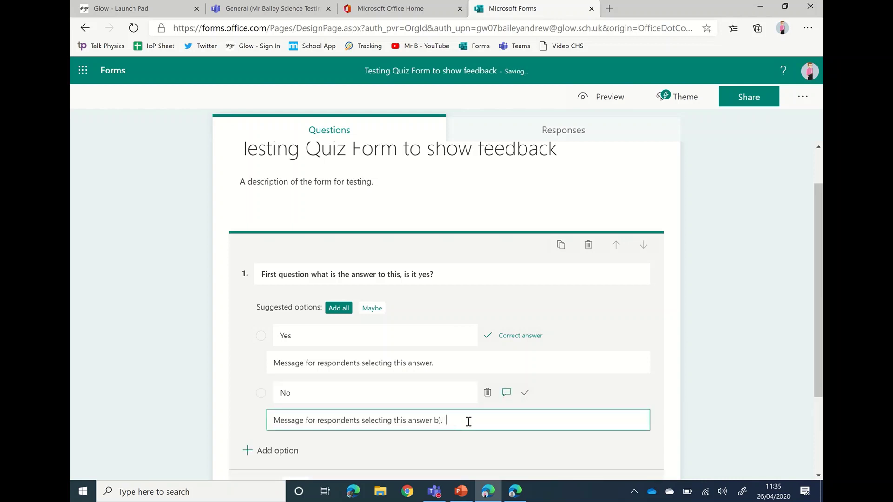
Step: Make the question required and worth 1 point, and open its additional settings
scroll(469, 423, down, 1)
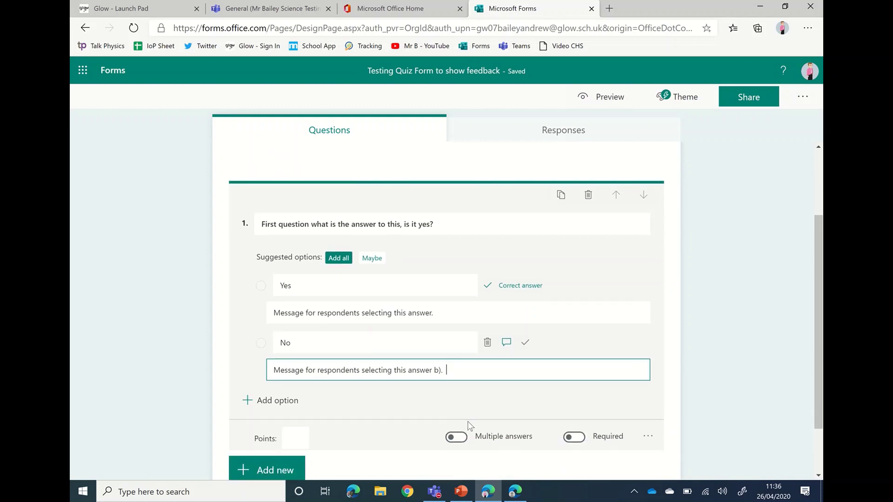
click(295, 438)
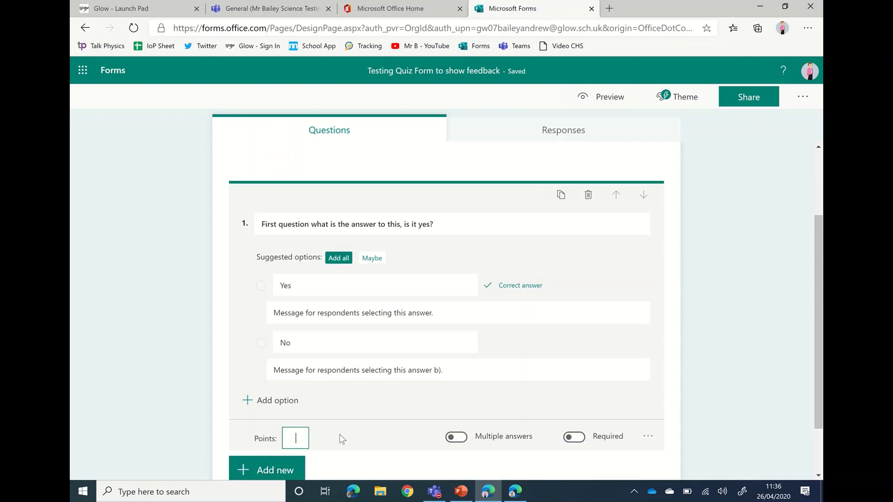
text(1)
click(577, 439)
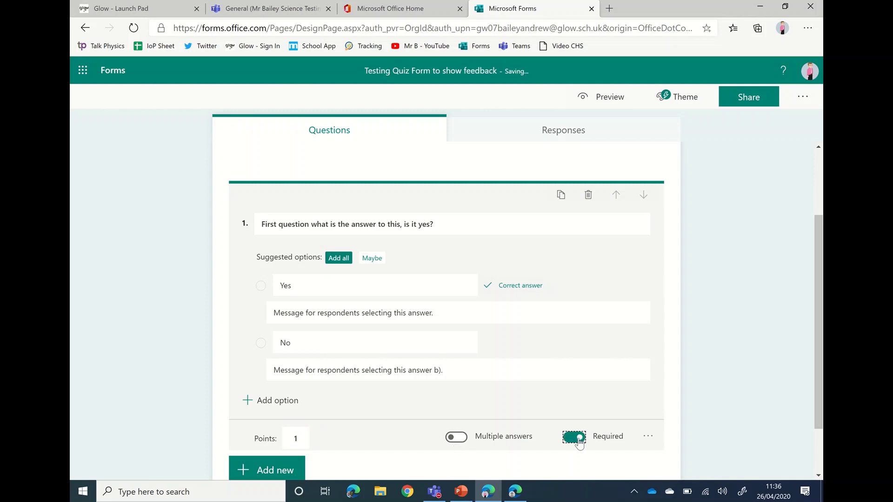
click(648, 436)
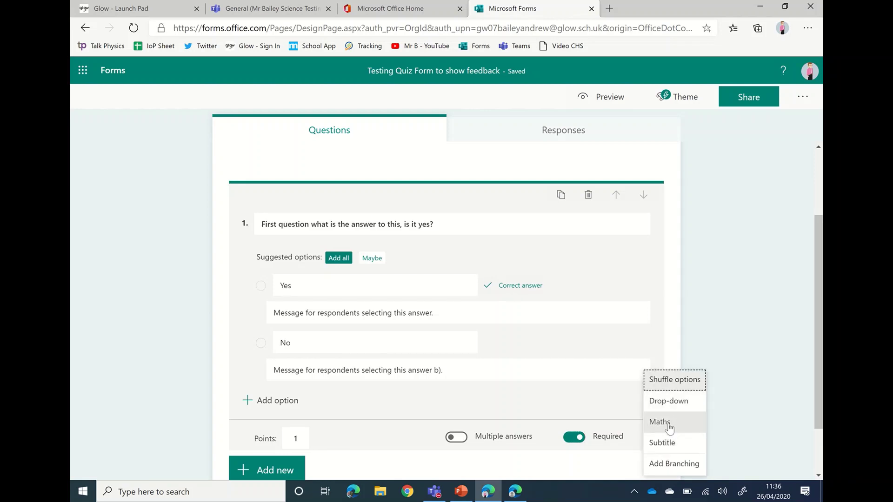
Step: Add a second, text question reading "Question two can we get feedback in Microsoft Forms in a Teams Assignment?"
click(612, 431)
scroll(611, 431, down, 1)
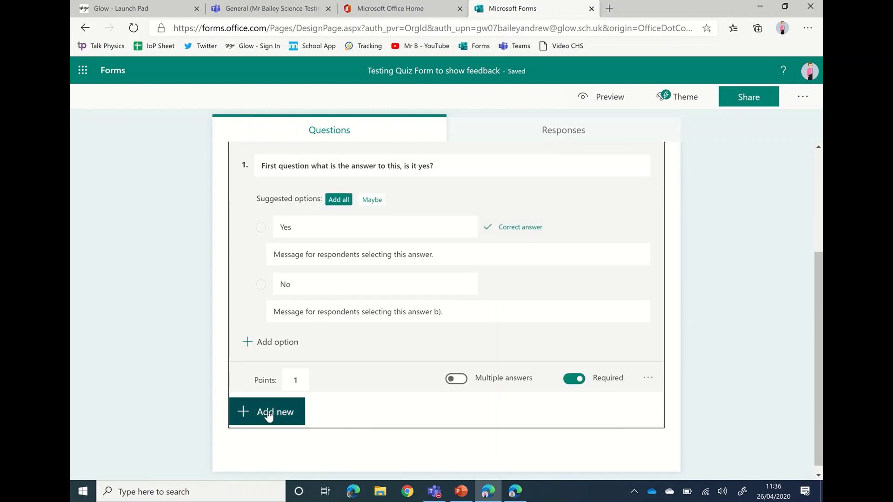
click(265, 415)
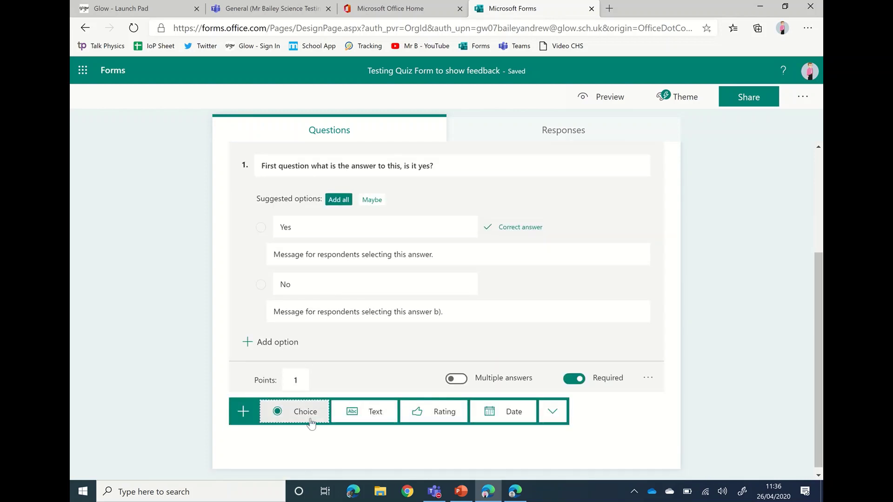
click(357, 412)
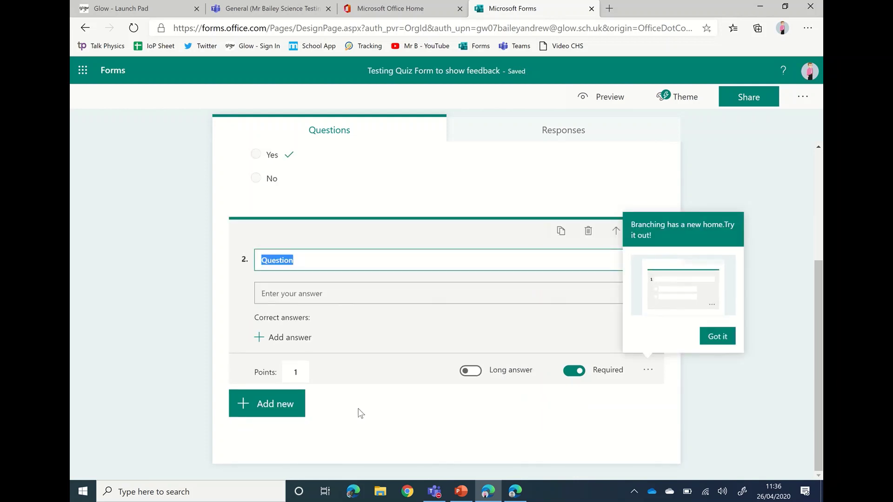
text(Question)
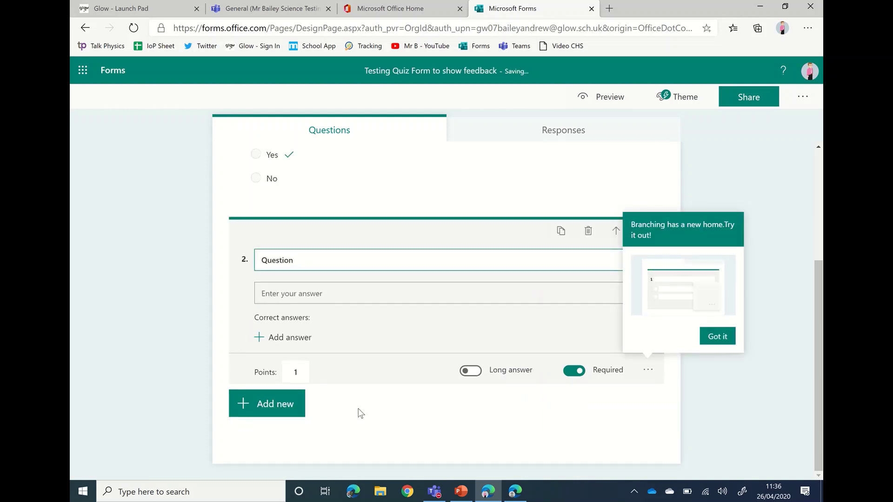
text( two can )
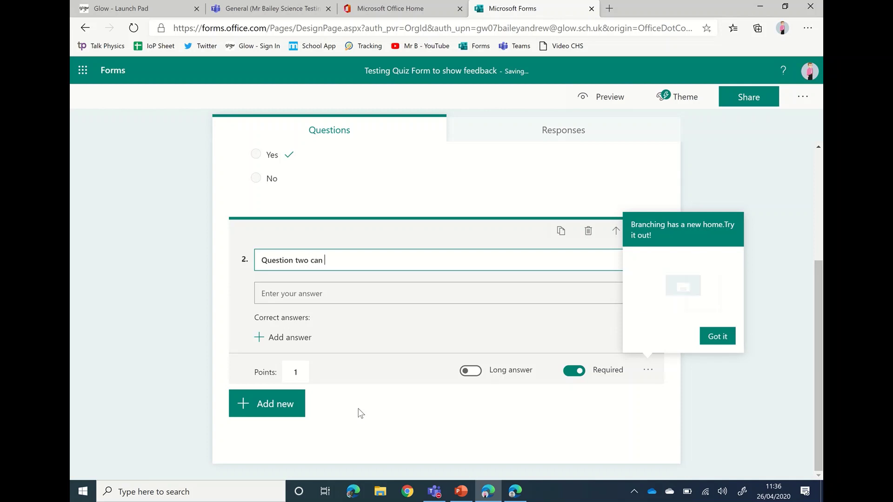
text(we g)
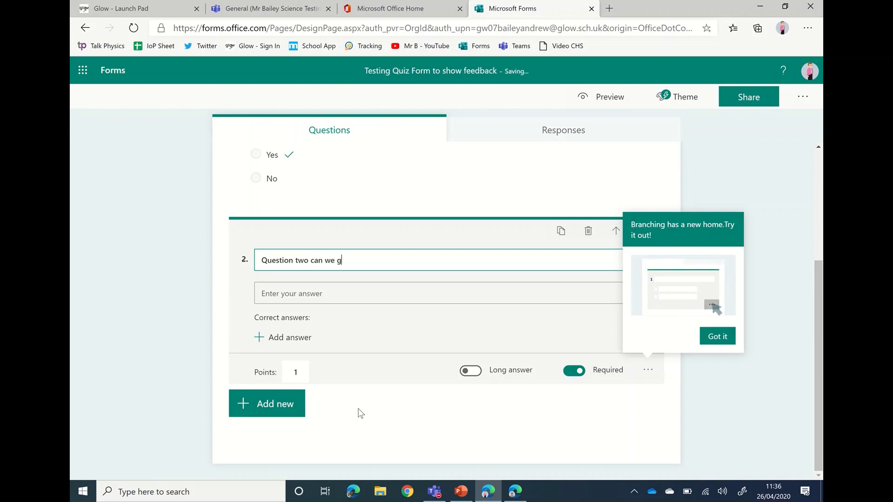
text(et feedback in)
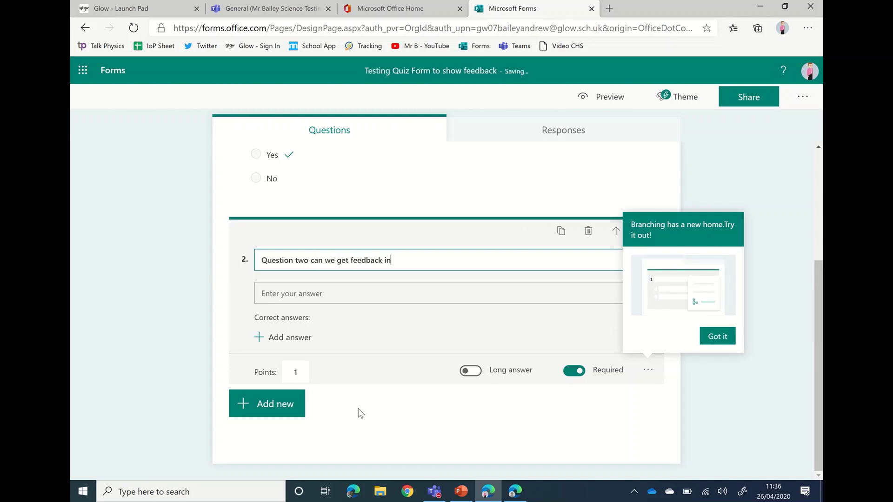
text( Microsoft )
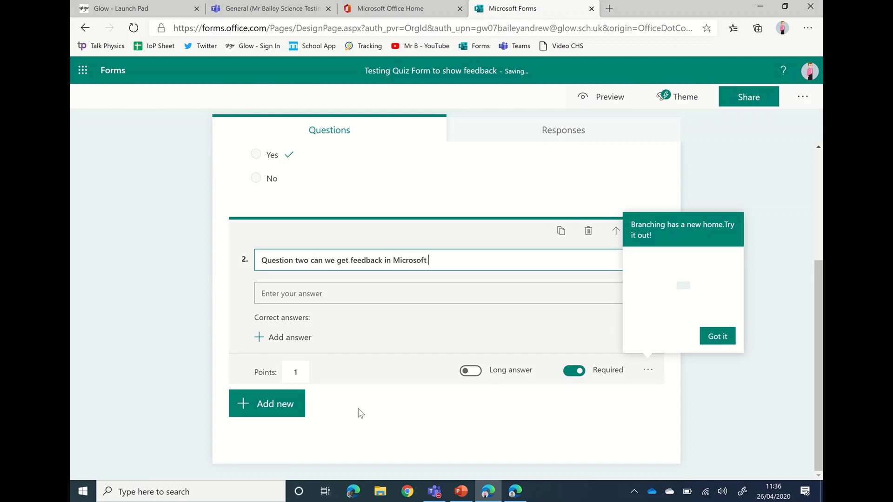
text(Forms in a)
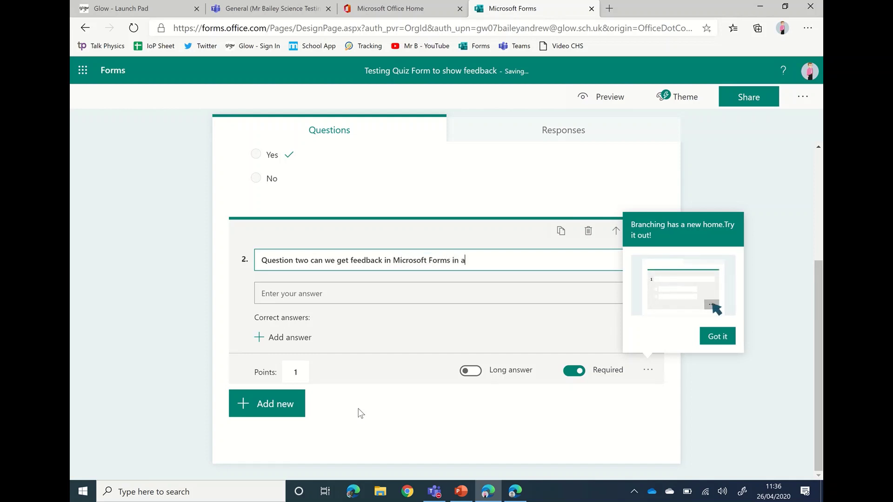
text( Teams Assignments?)
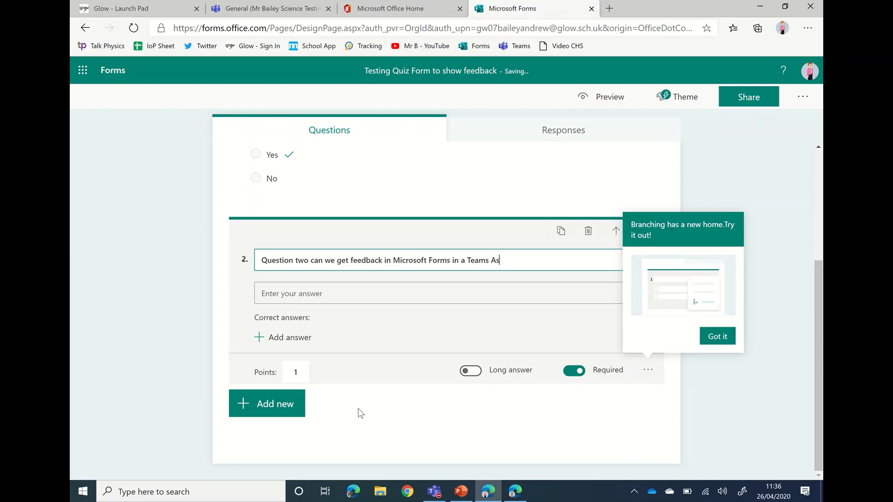
key(BackSpace)
key(BackSpace)
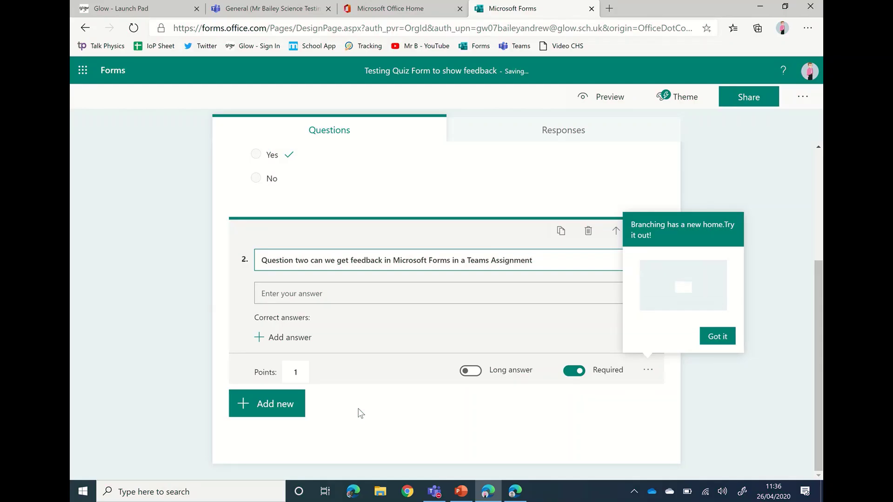
text(?)
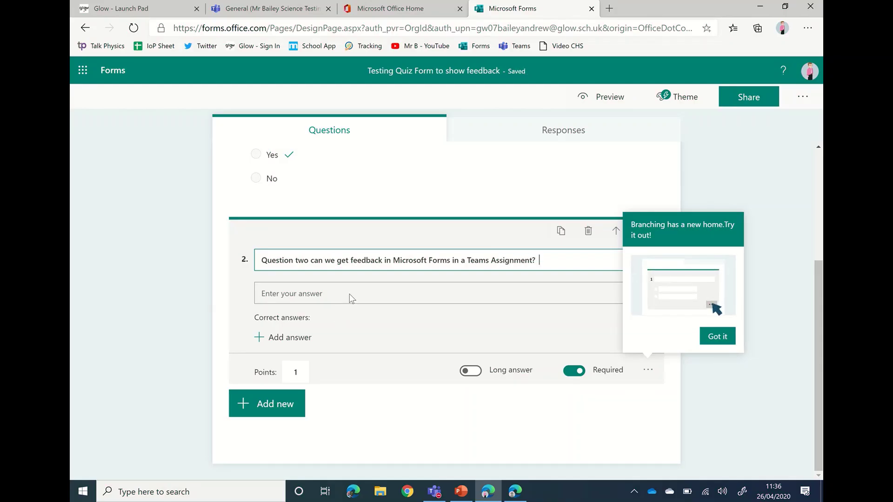
click(348, 297)
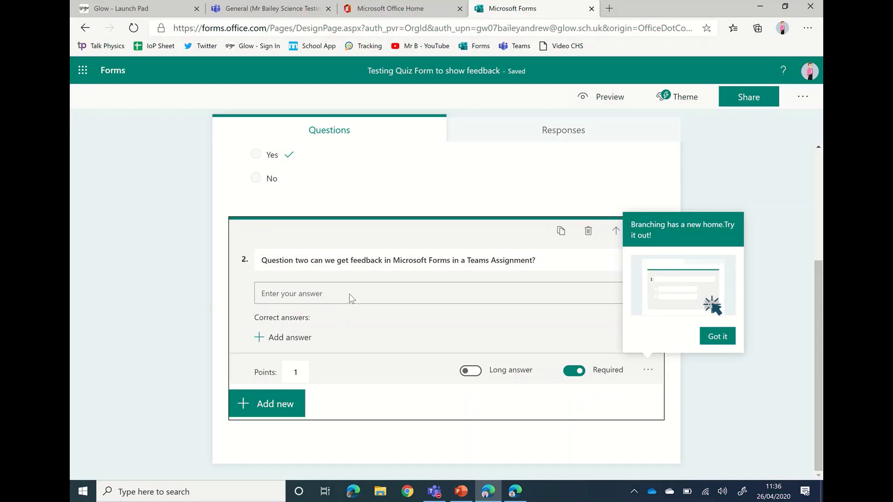
Step: Dismiss the branching tip and add "Yes" as a correct answer to question 2
click(717, 336)
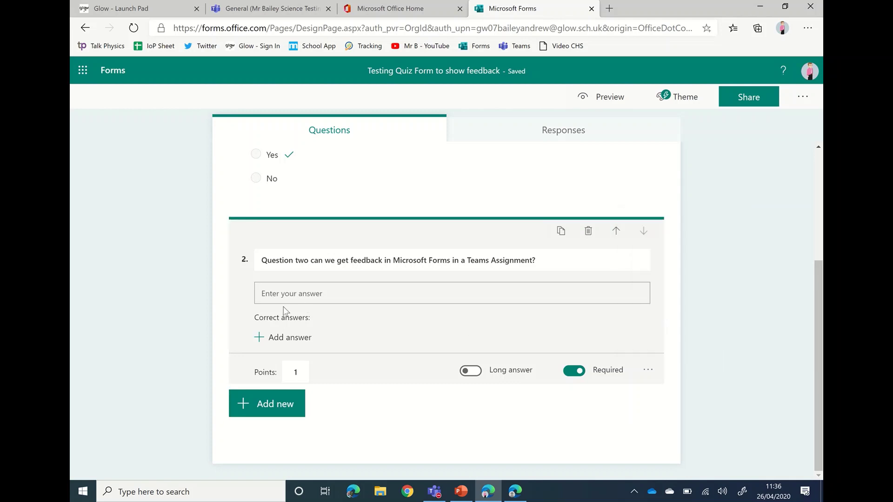
click(269, 338)
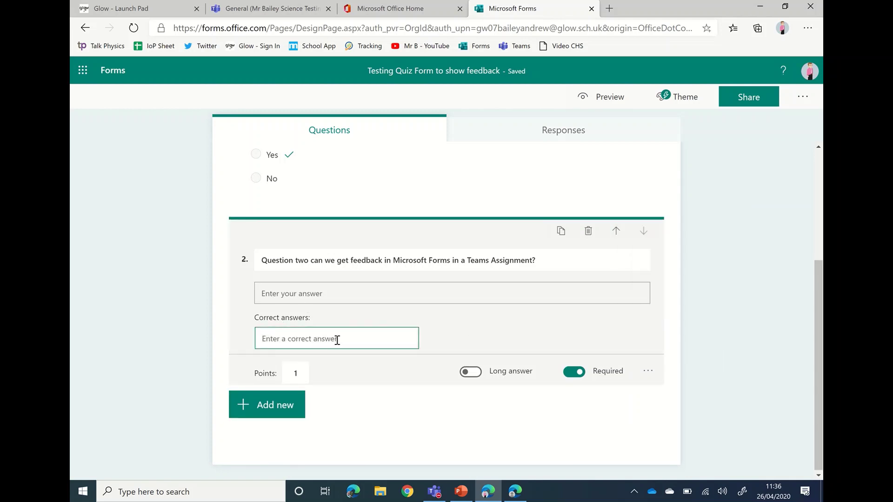
text(Yes)
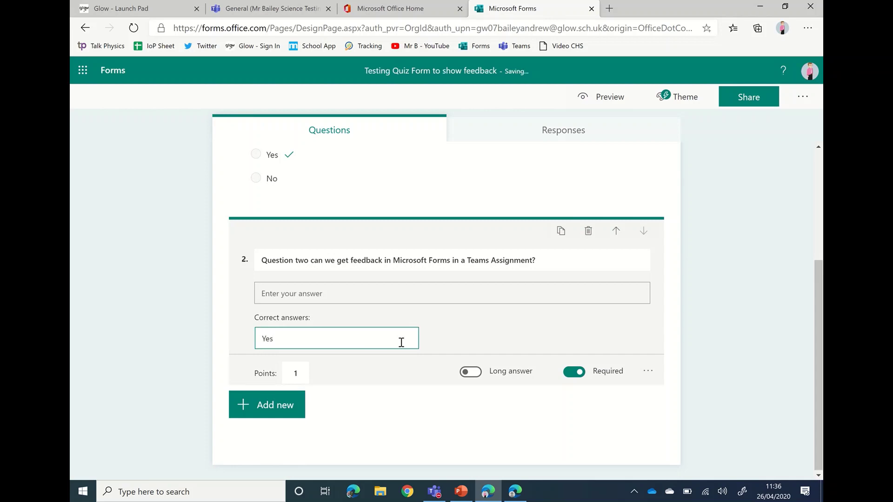
click(440, 345)
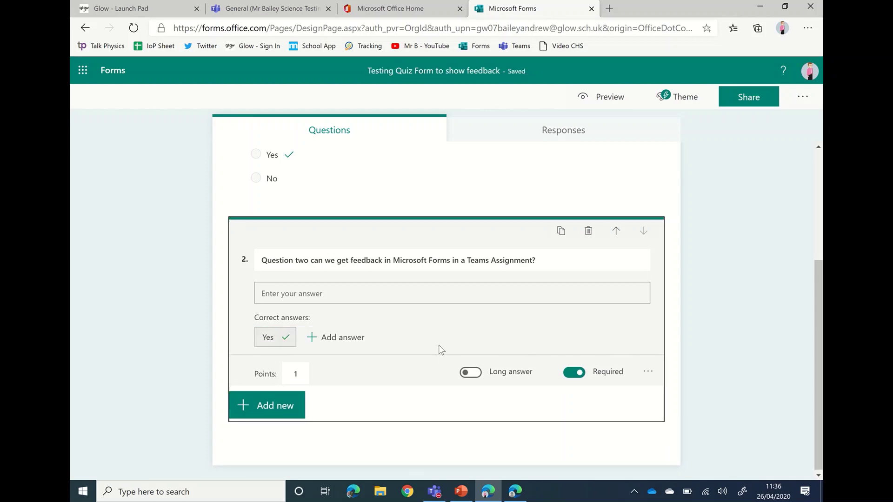
Step: Try the long answer format on question 2 and return it to a short answer
click(475, 373)
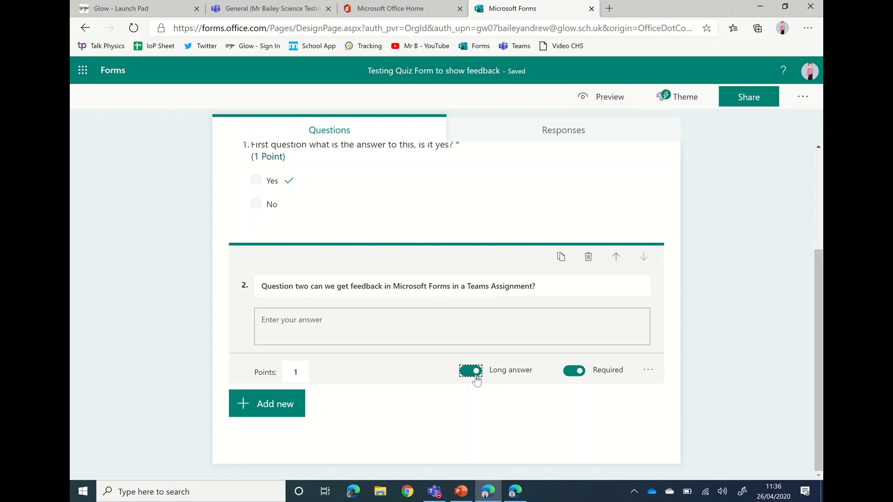
click(469, 375)
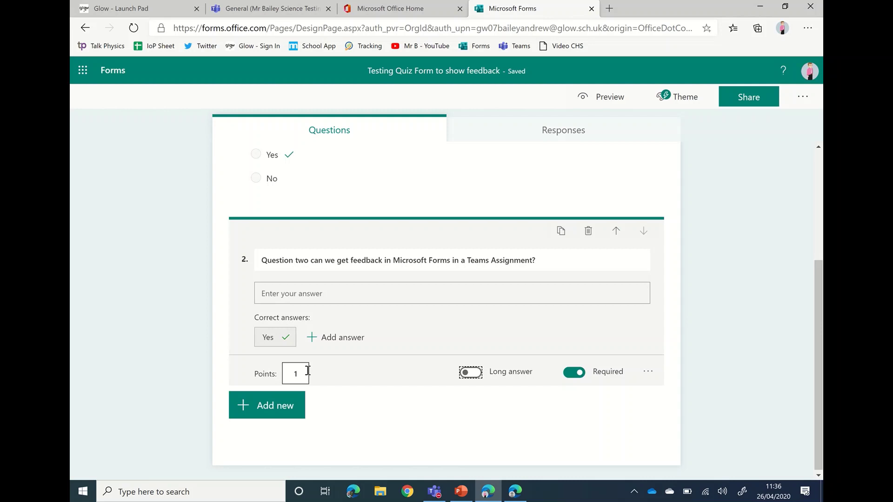
scroll(307, 371, up, 1)
scroll(308, 371, down, 1)
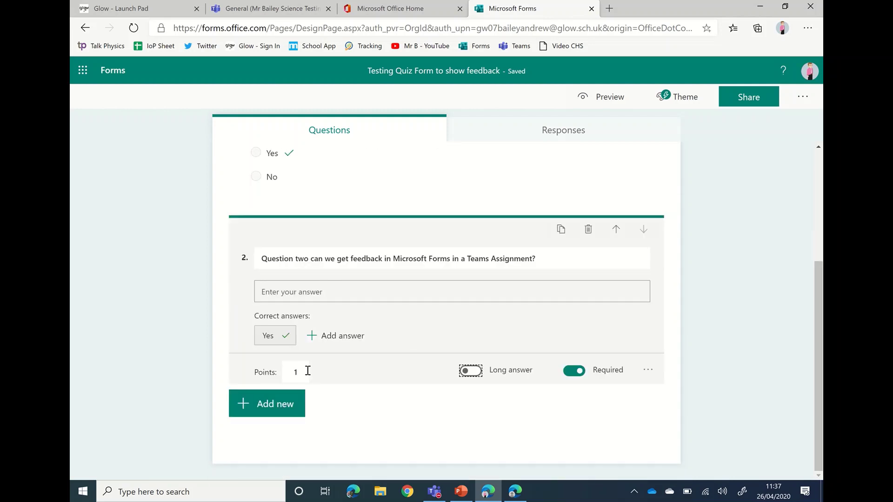
Step: Add a third, text question reading "Explain what your answer was to the first question above." and allow a long answer
click(273, 412)
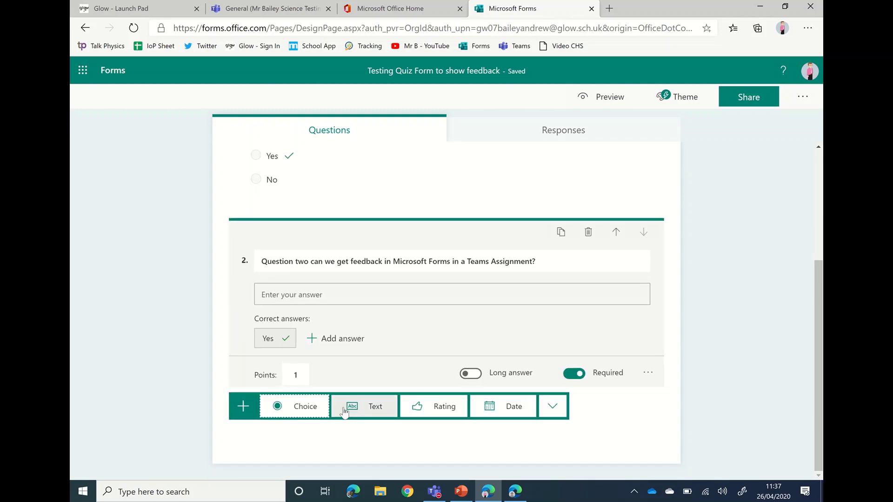
click(371, 412)
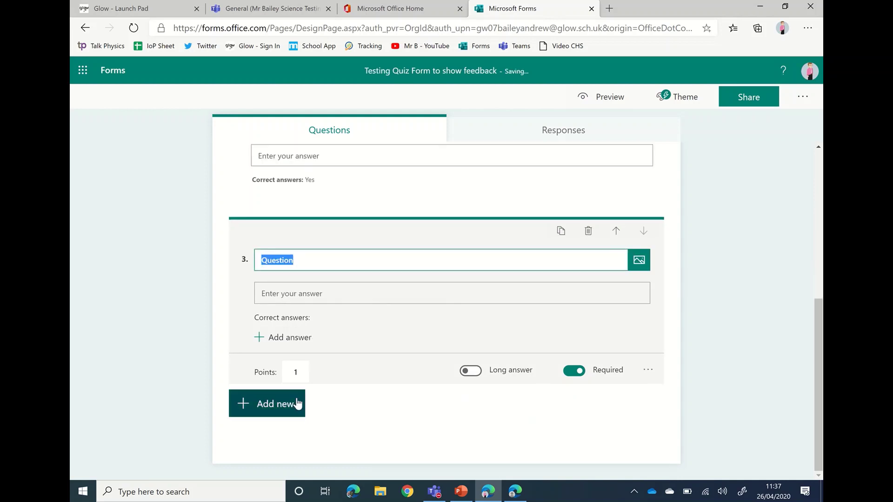
text(Here)
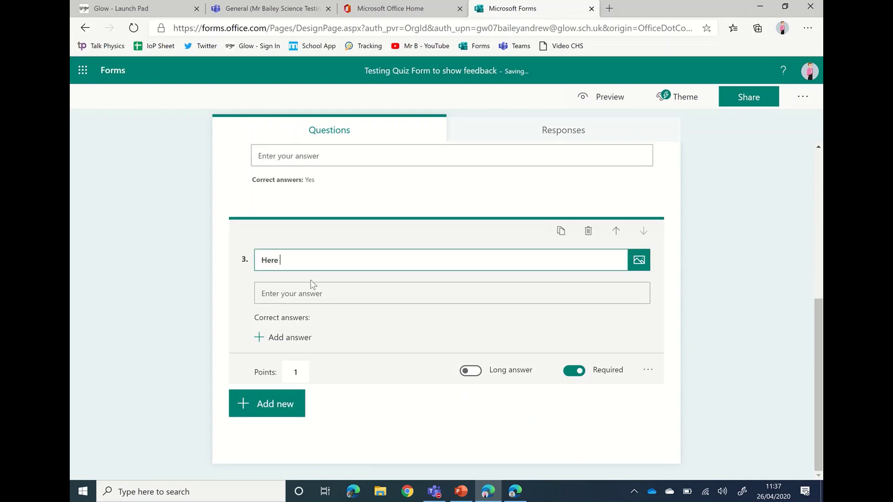
key(BackSpace)
key(BackSpace)
key(BackSpace)
key(BackSpace)
key(BackSpace)
text(Explain what you )
text( answer was t)
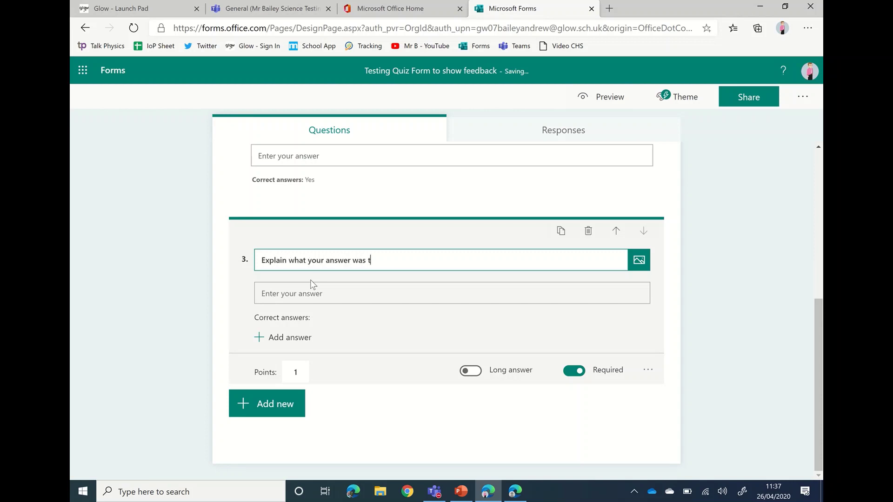
text(o the firs)
text(t question)
text(above)
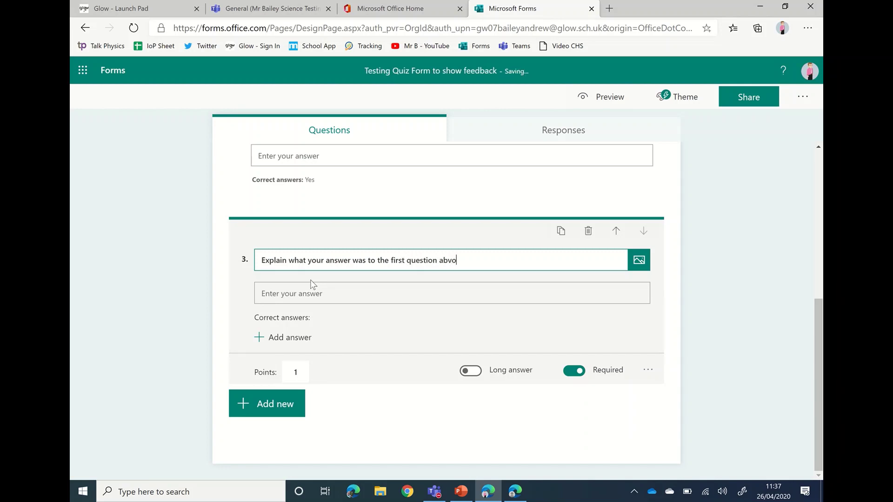
text(.)
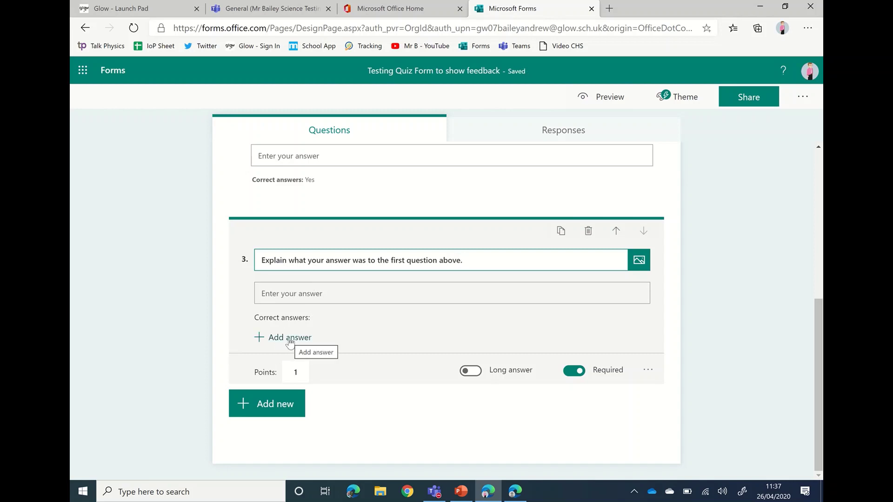
click(471, 371)
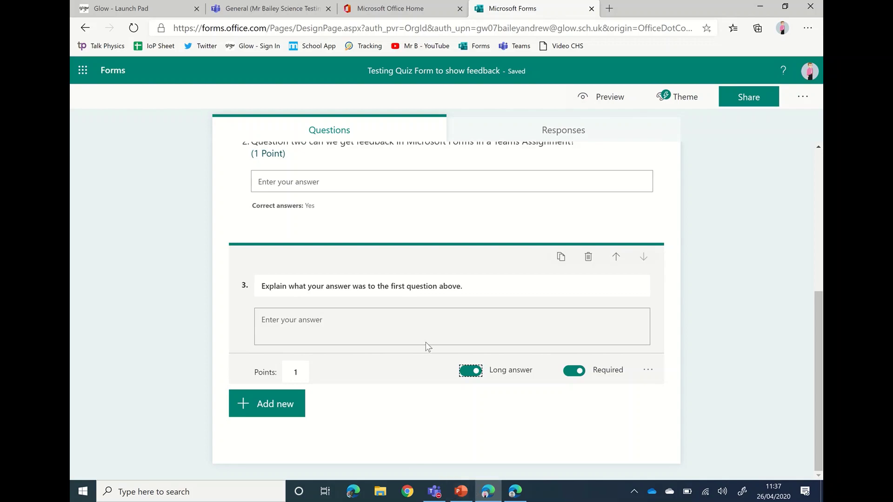
Step: Open the quiz's sharing options and copy the link for collecting responses
mouse_move(395, 3)
click(408, 32)
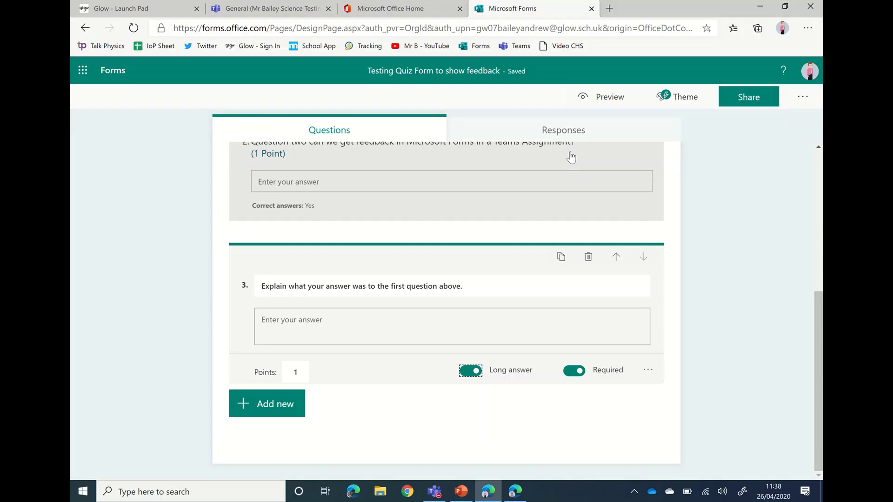
click(753, 104)
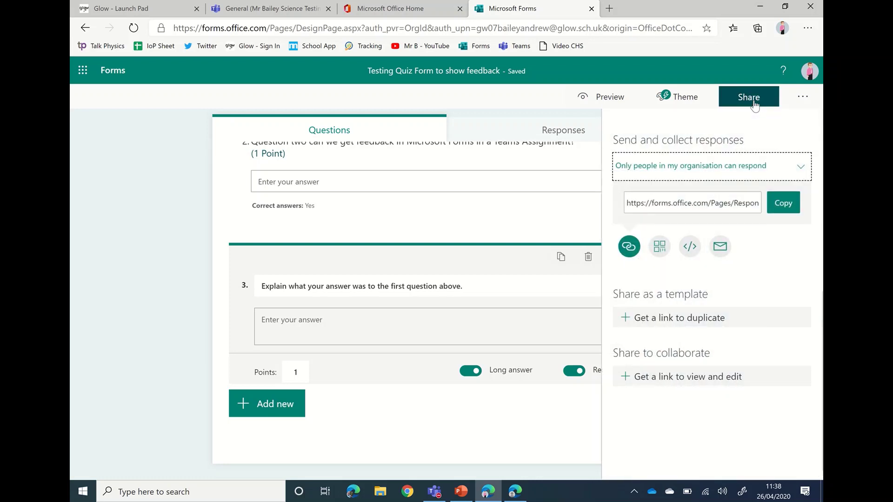
click(790, 208)
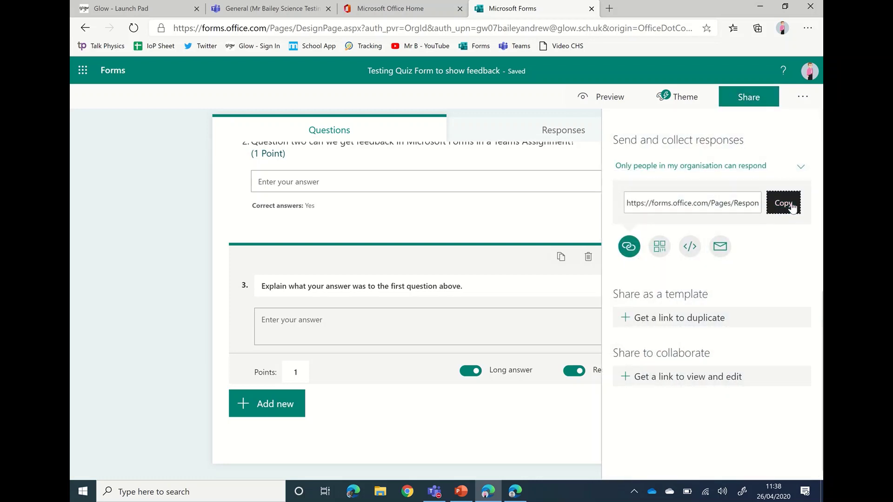
Step: Switch to Microsoft Teams and draft a new General channel post reading "Here is a Forms Quiz for you to do."
click(270, 9)
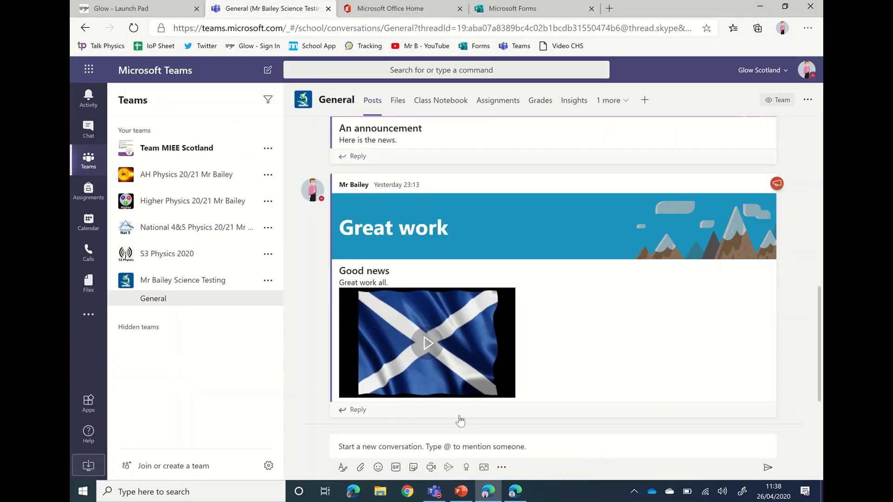
click(449, 447)
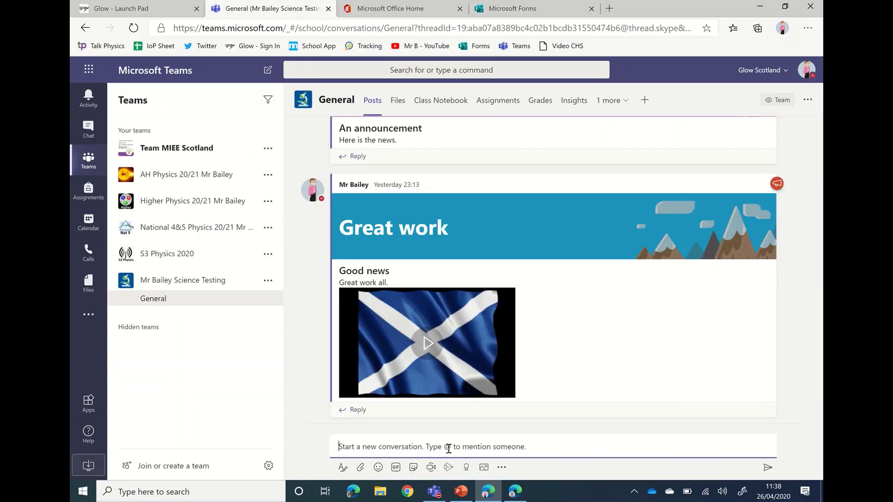
text(Here is )
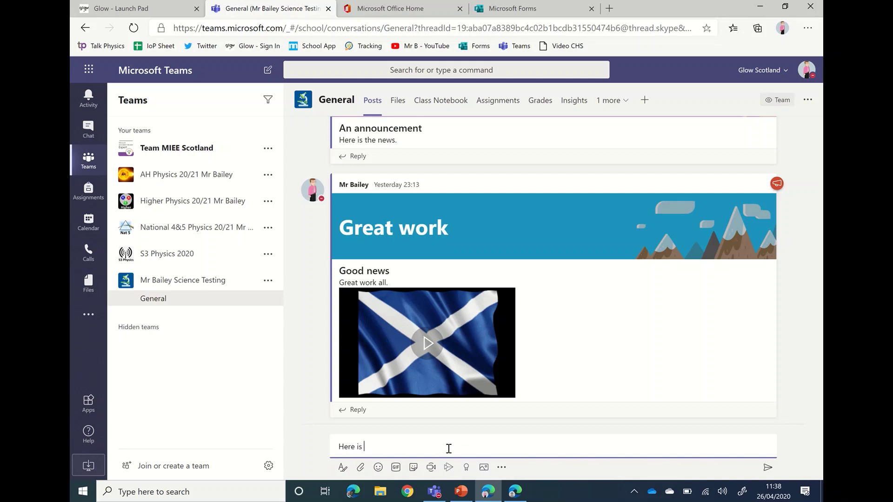
text(a Forms Quiz for you to do.)
Step: Expand the draft post's formatting options and change the post type to Announcement
click(343, 468)
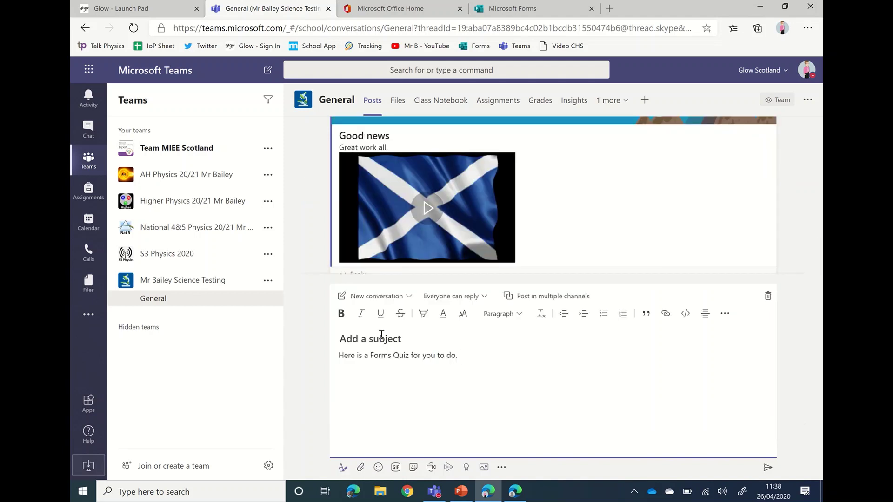
click(408, 296)
click(392, 334)
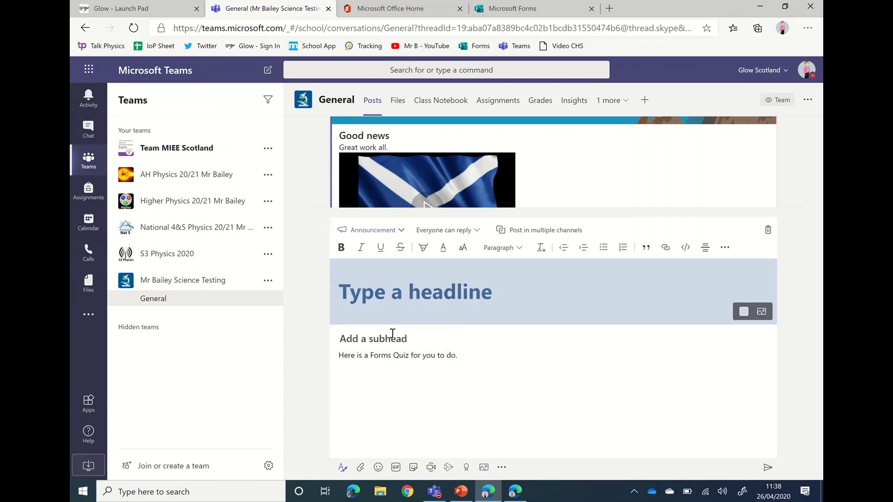
Step: Set the announcement's banner background to the General illustration of an orange megaphone on turquoise
click(761, 312)
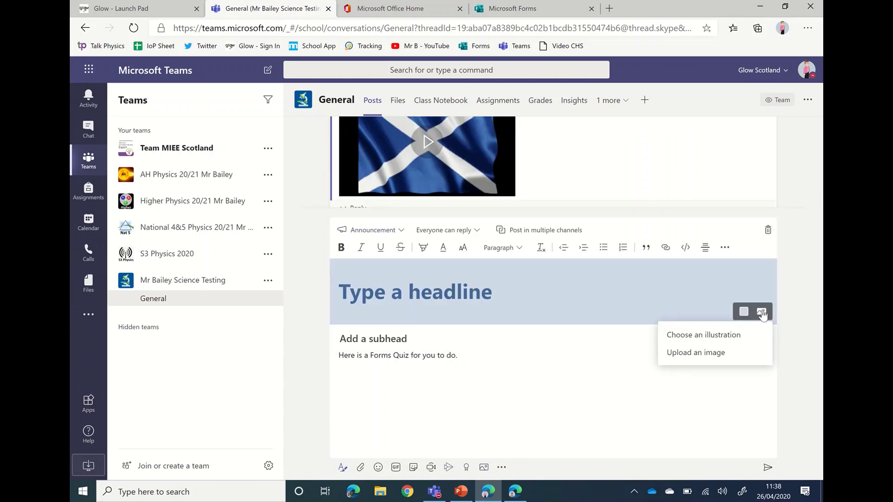
click(723, 336)
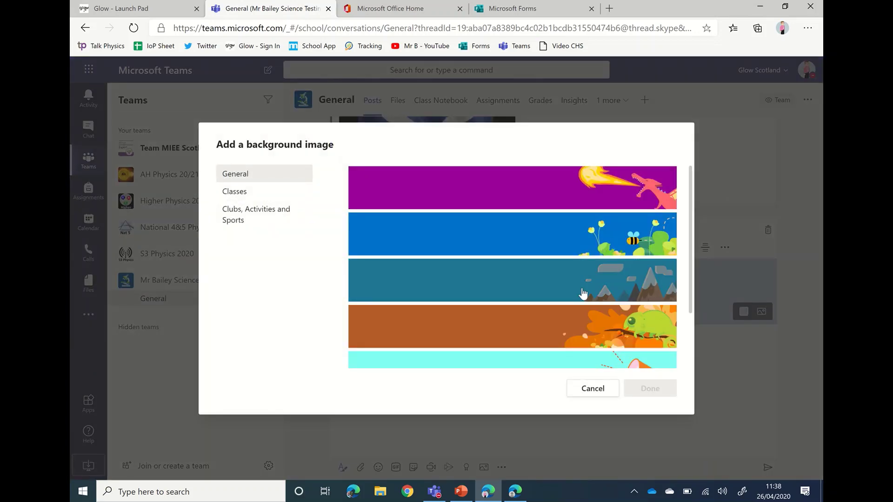
scroll(583, 293, down, 1)
click(561, 321)
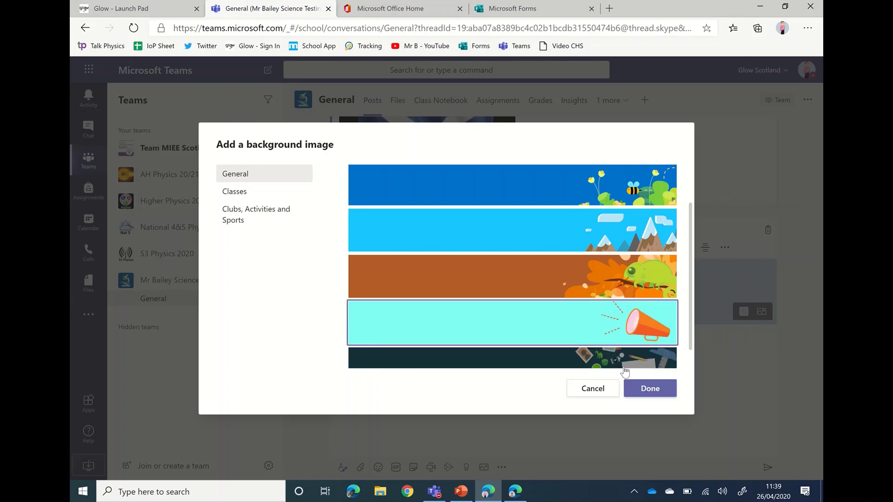
click(641, 397)
Step: Give the announcement the headline "Please complete this." and the subhead "Forms quiz"
click(488, 301)
text(Please co)
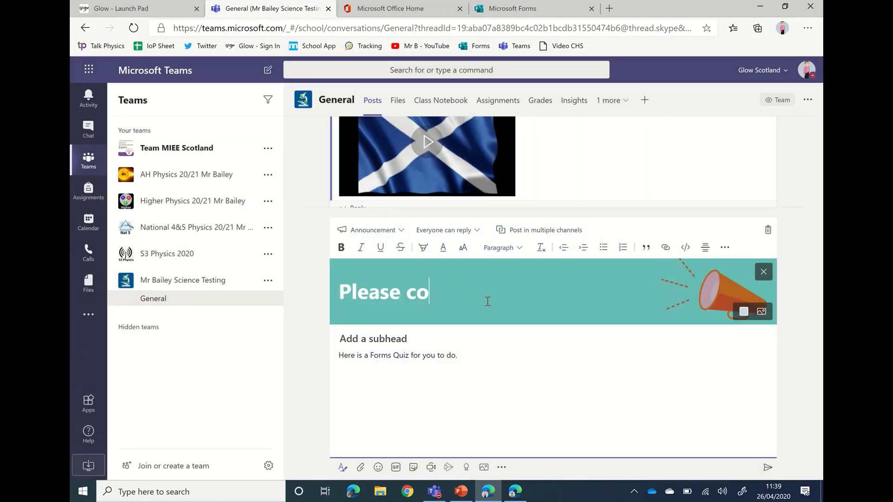
text(mplete this.)
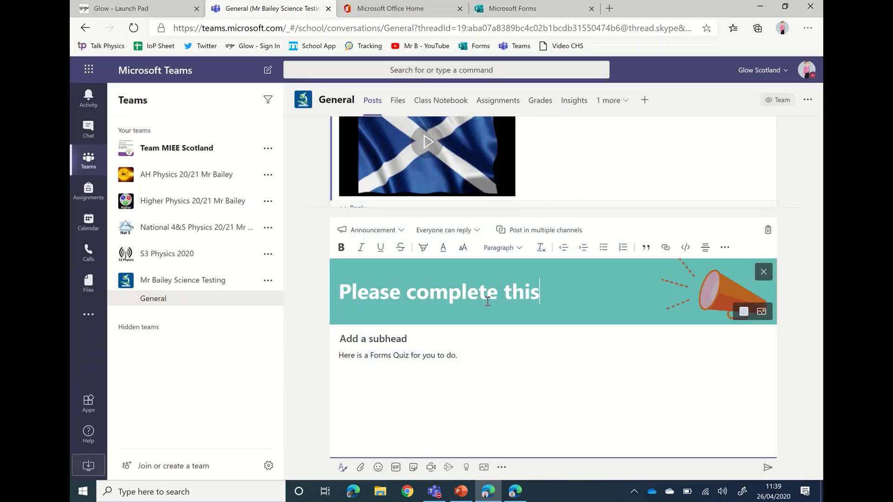
click(399, 339)
text(Forms quiz)
Step: Paste the copied quiz link on a new line below the announcement's message text
click(476, 357)
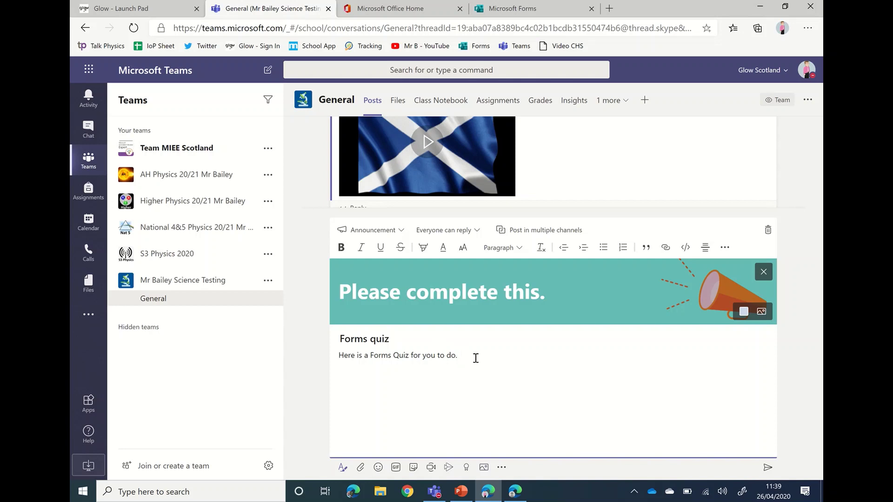
key(Return)
text(https://forms.office.com/Pages/ResponsePage.aspx?id=oyzTzM4Wj0KVQTctawUZKYGAxDRXdhpCkDVVjc_lIMpUQjc1T1NCNVpDSDlwT0syRTNLRUdEQUhDSy4u)
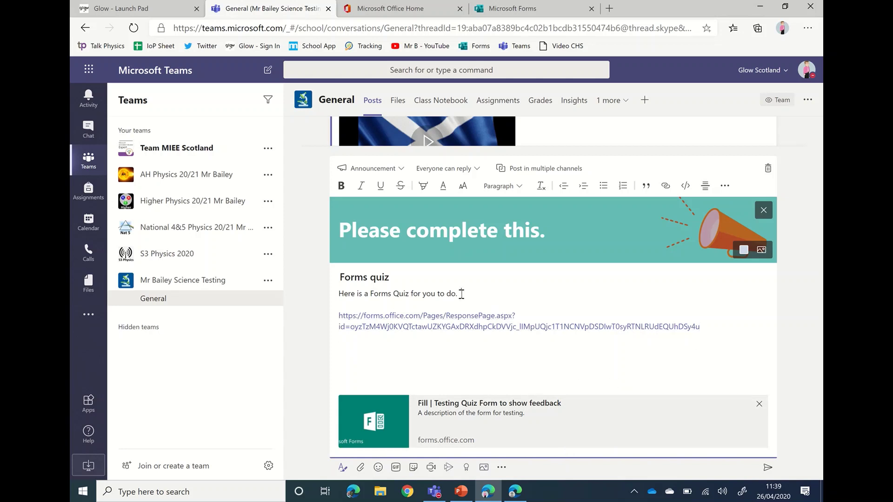
Step: Turn the words "Forms Quiz for you to do." in the message into a hyperlink to the copied quiz address
drag(461, 293, 370, 293)
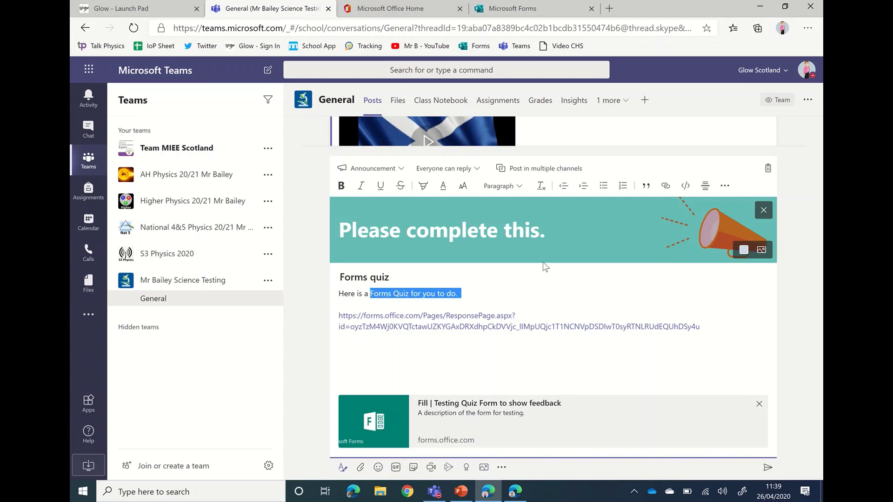
click(665, 187)
text(https://forms.office.com/Pages/ResponsePage.aspx?id=oyzTzM4Wj0KVQTctawUZKYGAxDRXdhpCkDVVjc_lIMpUQjc1T1NCNVpDSDIwT0syRTNLRUdEQUhDSy4u)
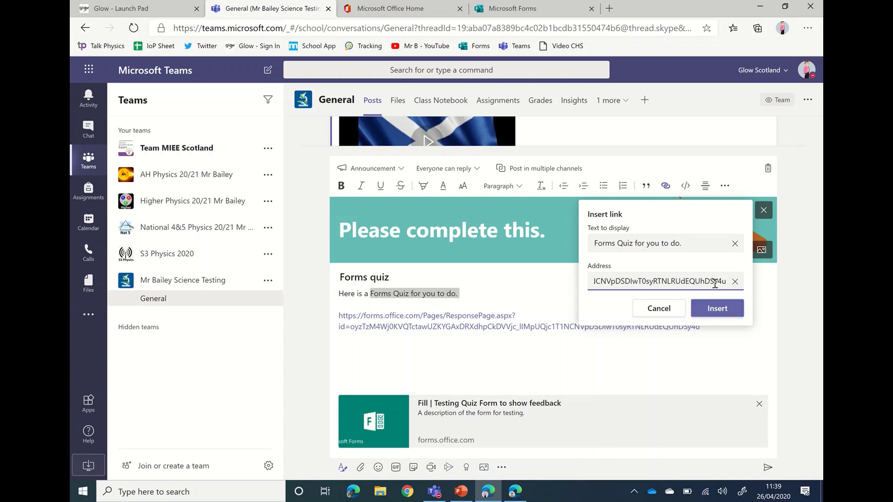
click(717, 317)
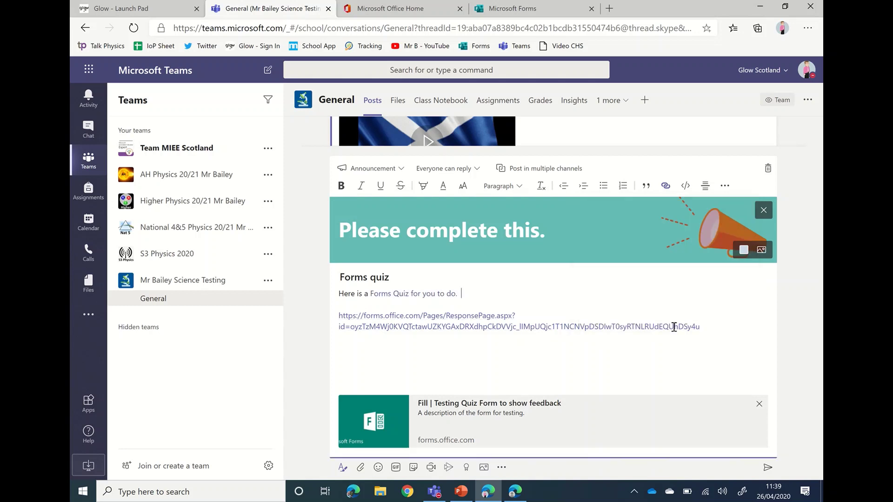
Step: Delete the raw quiz URL below the message and post the announcement to the General channel
drag(703, 328, 343, 309)
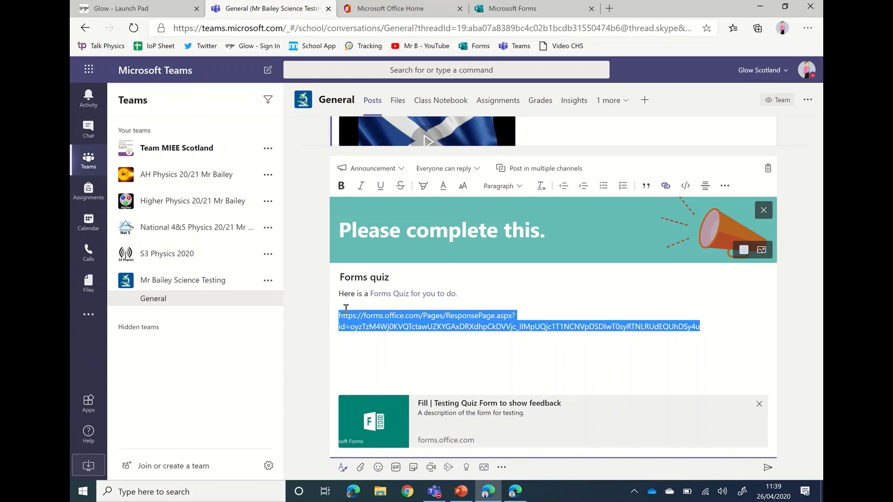
key(BackSpace)
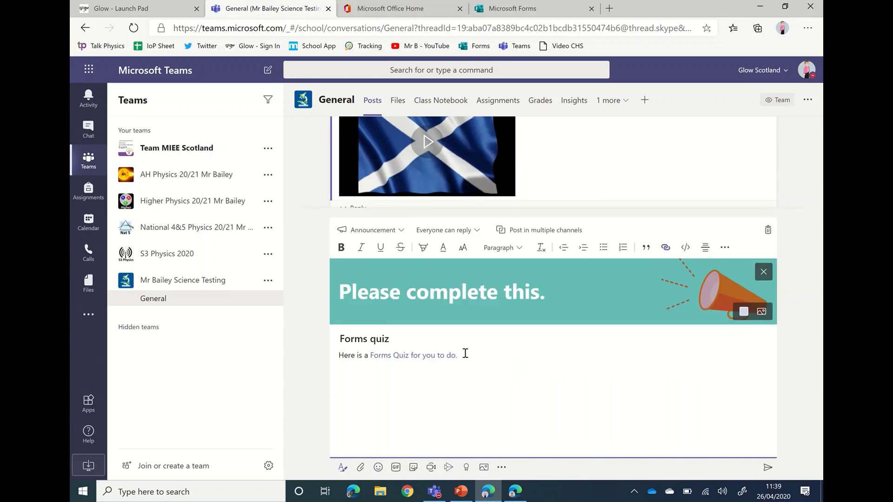
click(768, 467)
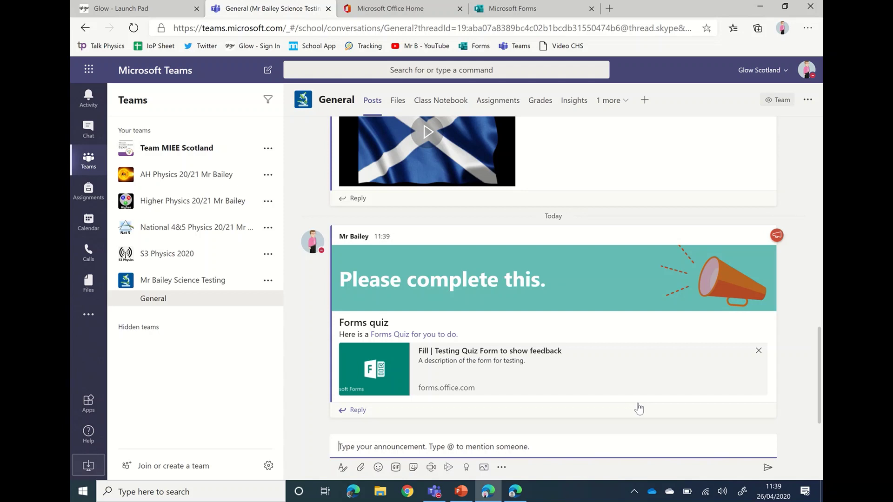
Step: Switch to the student's browser window, open the quiz from the announcement's text link, and answer question 1 "Yes" and question 2 "Yes we can."
click(516, 493)
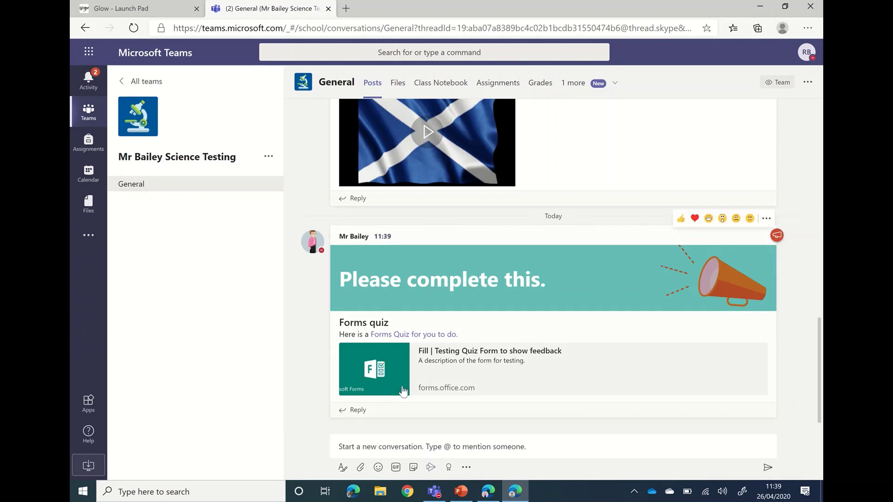
click(428, 335)
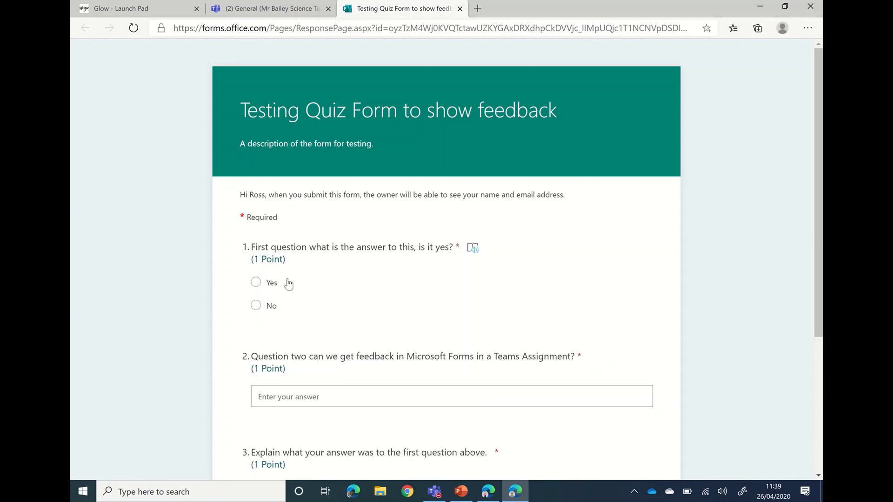
click(259, 284)
scroll(385, 278, down, 1)
click(309, 340)
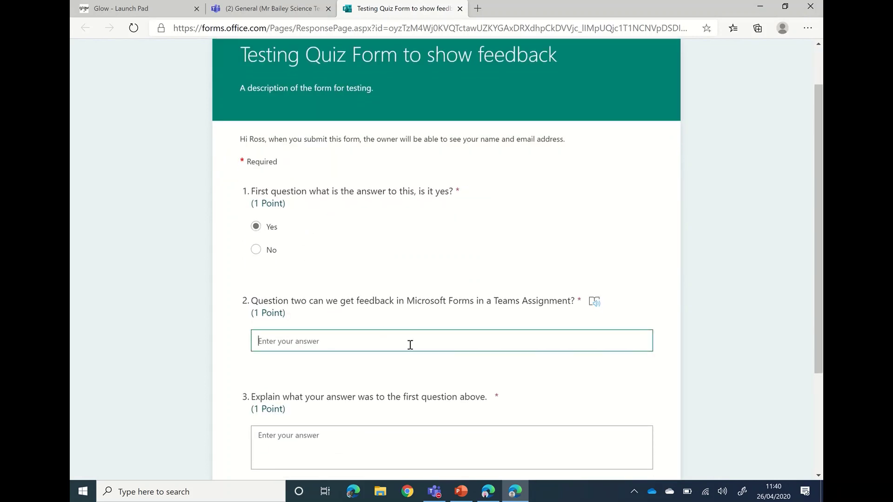
text(Yes we can.)
Step: Answer question 3 with "I don't know." and "Not sure." on separate lines, and submit the quiz
click(349, 441)
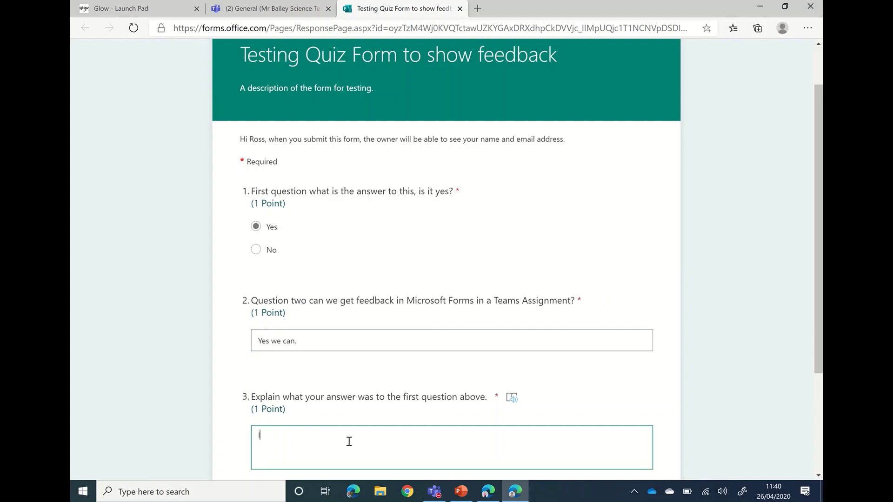
text(I don;)
key(BackSpace)
key(BackSpace)
text('t know.)
key(Return)
text(Not sure.)
scroll(348, 441, down, 2)
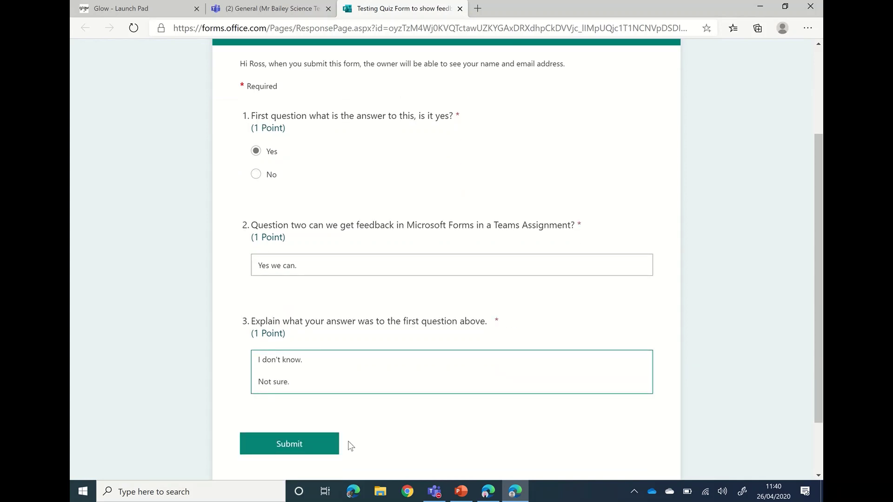
click(303, 448)
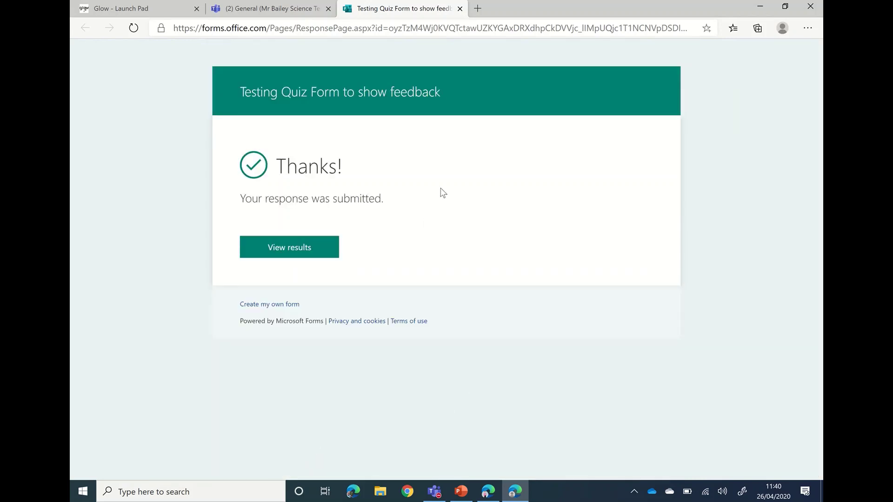
Step: View the submitted quiz's results, examine the points and feedback for all three questions, and return to the thank you page
click(302, 260)
scroll(519, 325, down, 2)
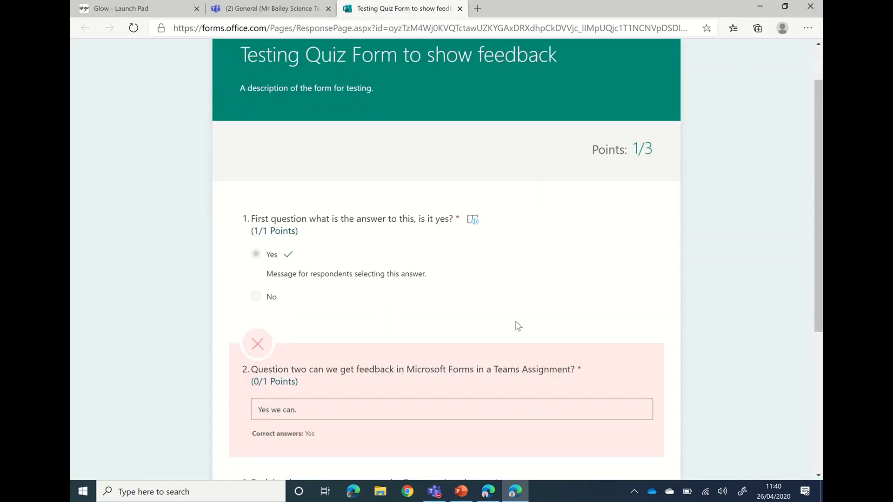
scroll(518, 325, down, 1)
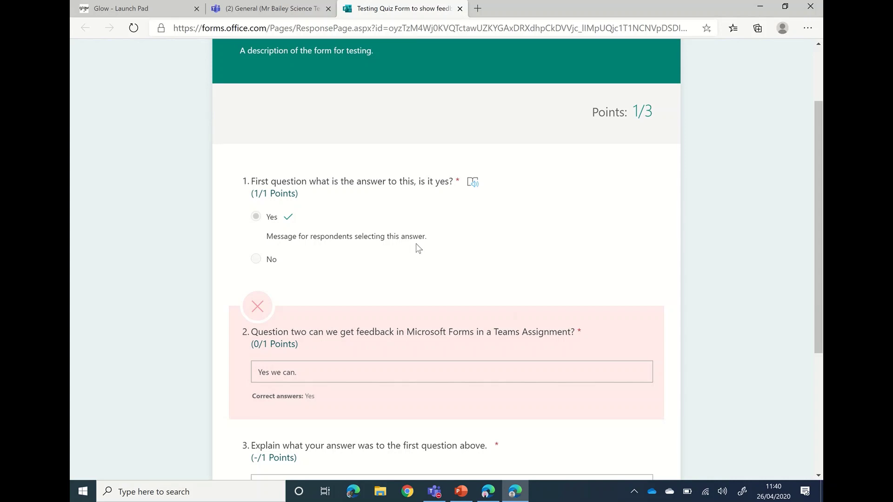
scroll(339, 309, down, 2)
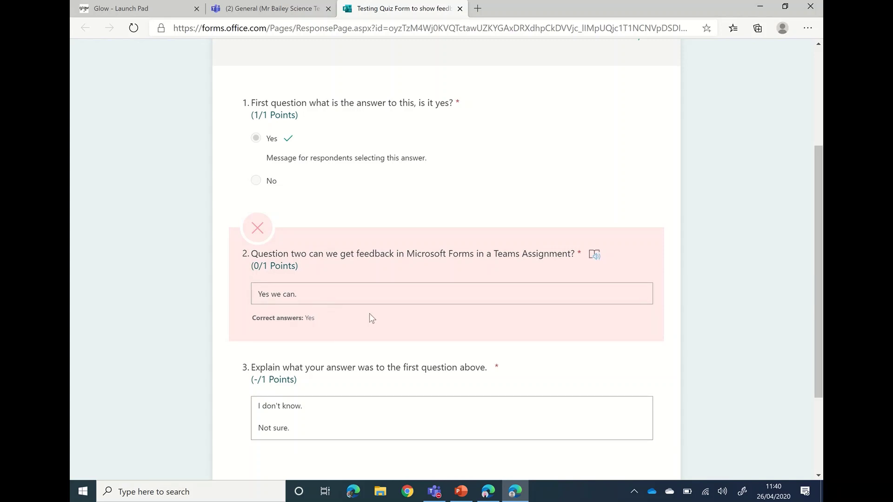
scroll(372, 318, down, 1)
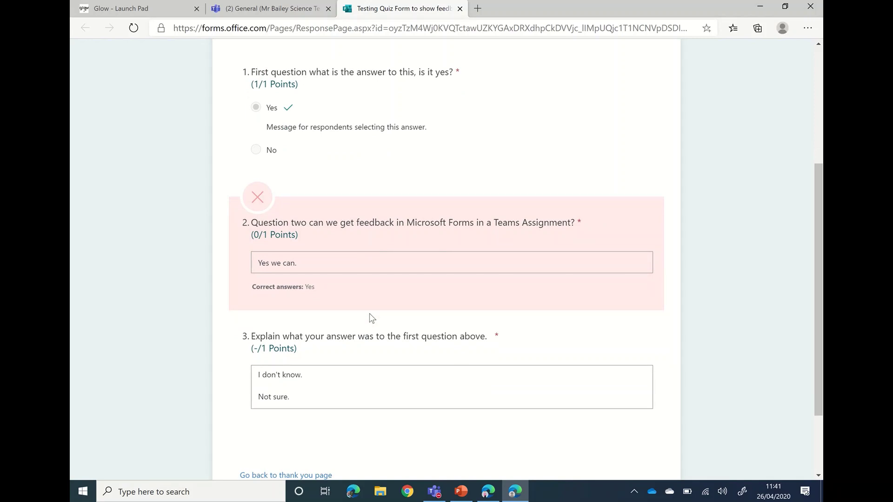
scroll(372, 318, down, 2)
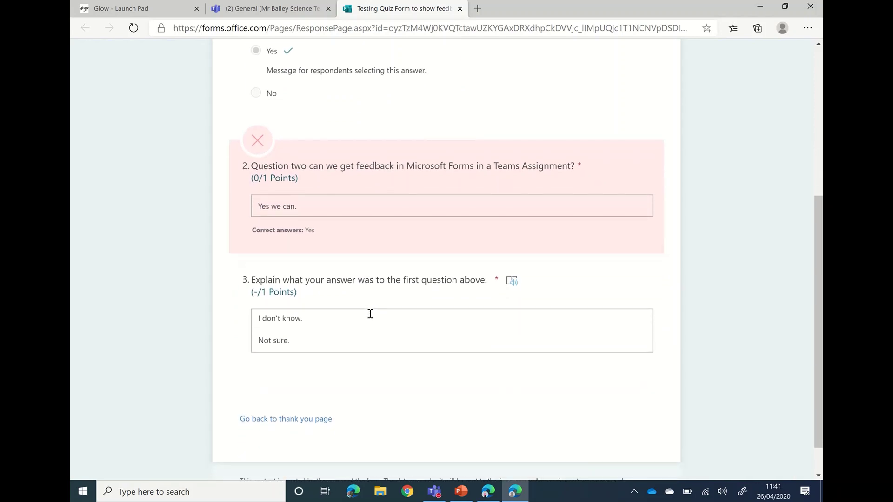
click(320, 413)
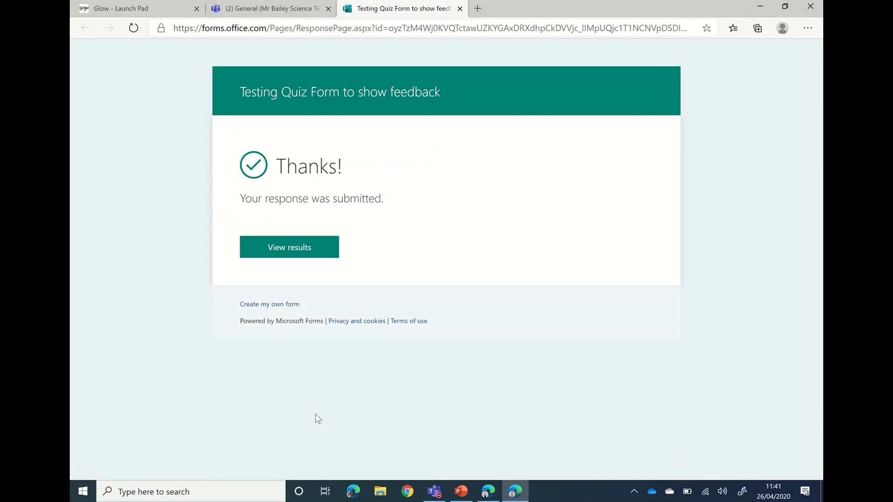
Step: Switch back to the teacher's browser window, return to the quiz in Microsoft Forms, and examine its responses summary
click(487, 493)
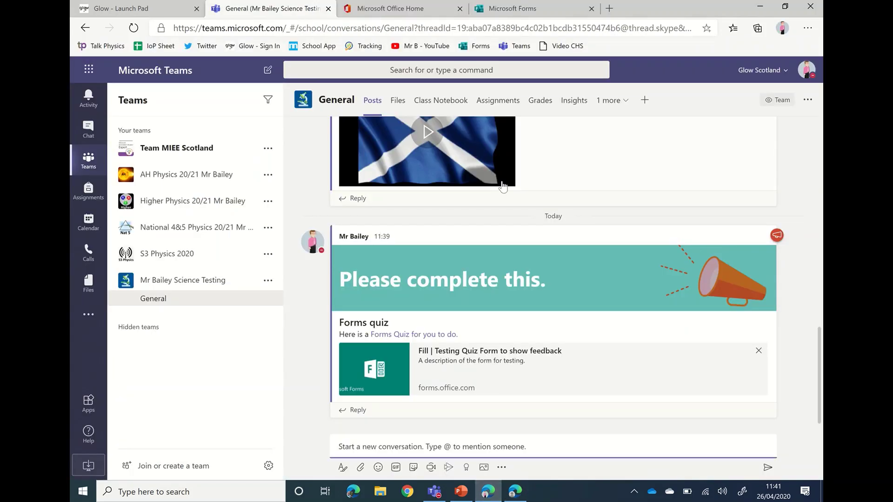
click(510, 7)
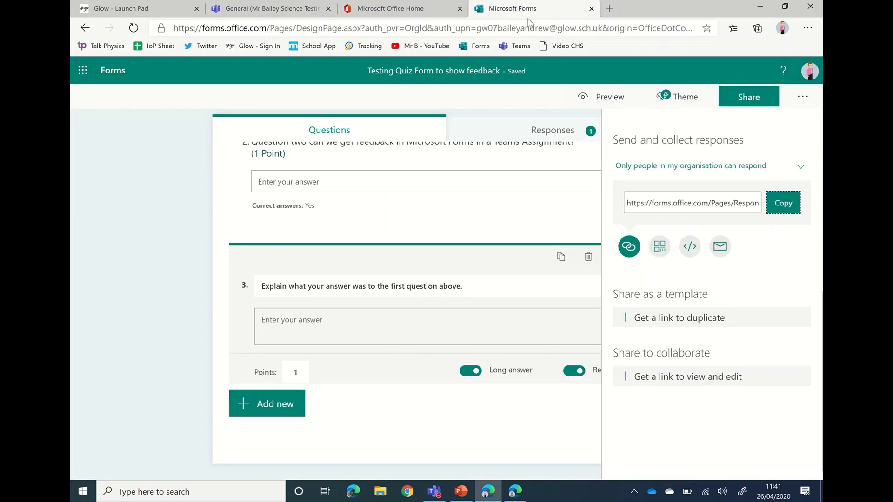
click(123, 79)
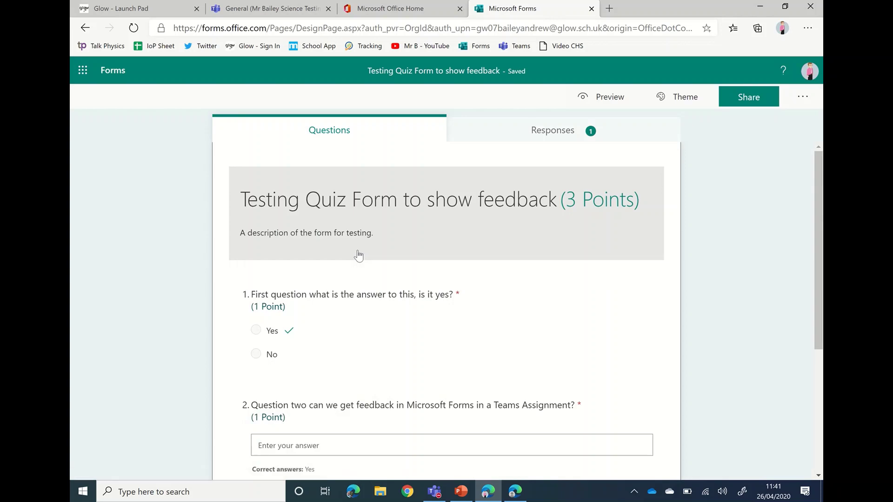
click(540, 136)
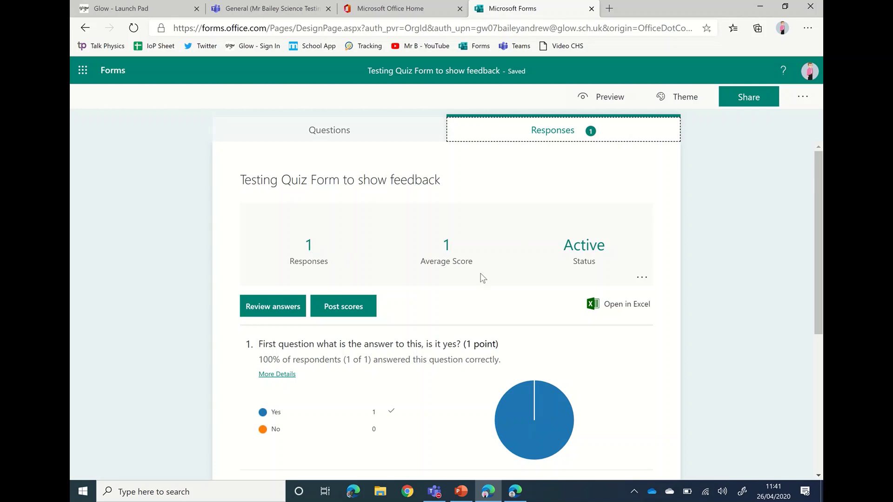
scroll(493, 311, down, 2)
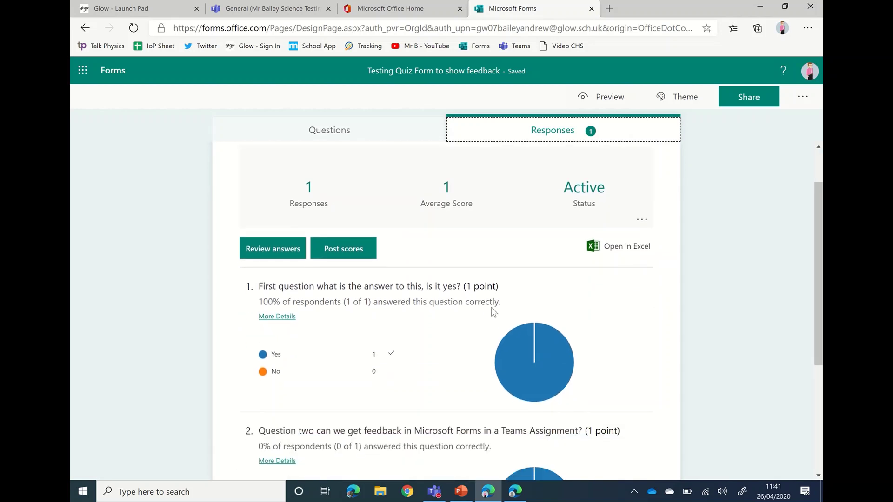
Step: Review the student's submitted answers and add the feedback "Q1 Feedback well done it was yes." to question 1
click(269, 242)
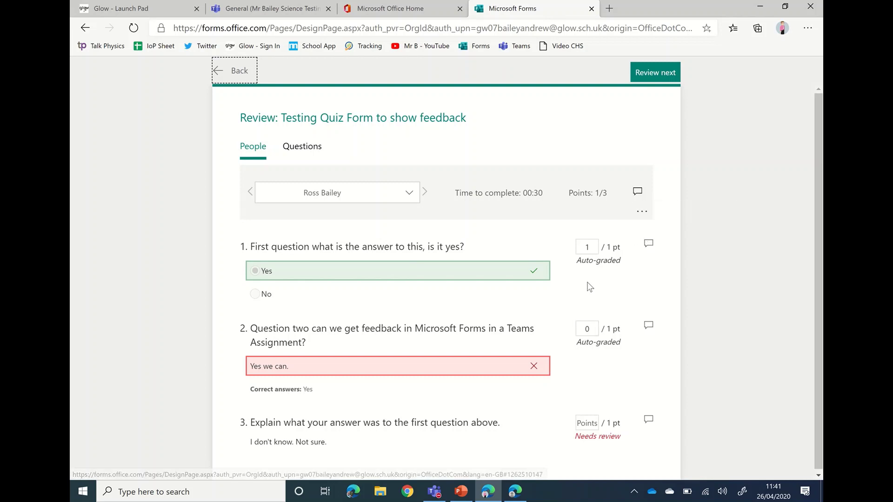
click(648, 245)
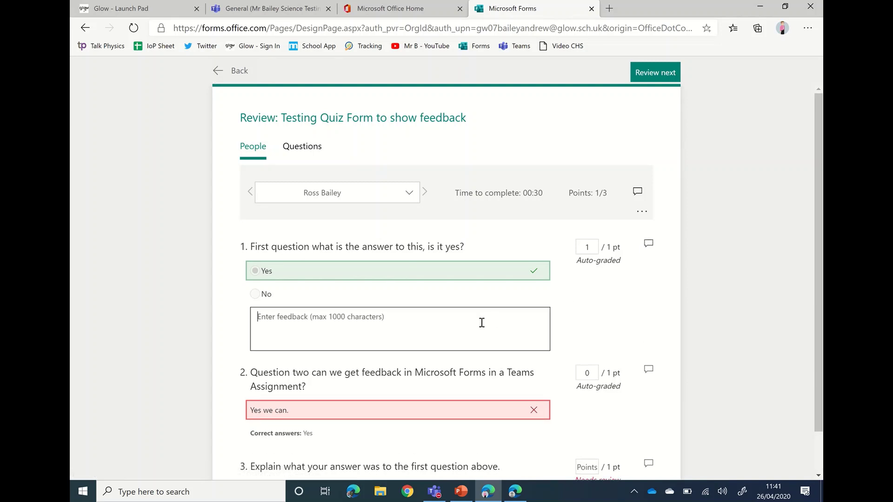
text(Q1 Fee)
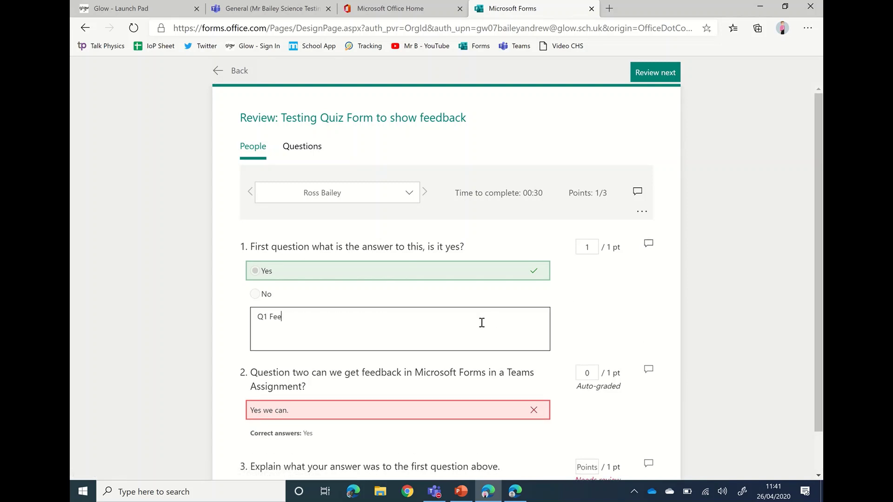
text(dback well done it was yes.)
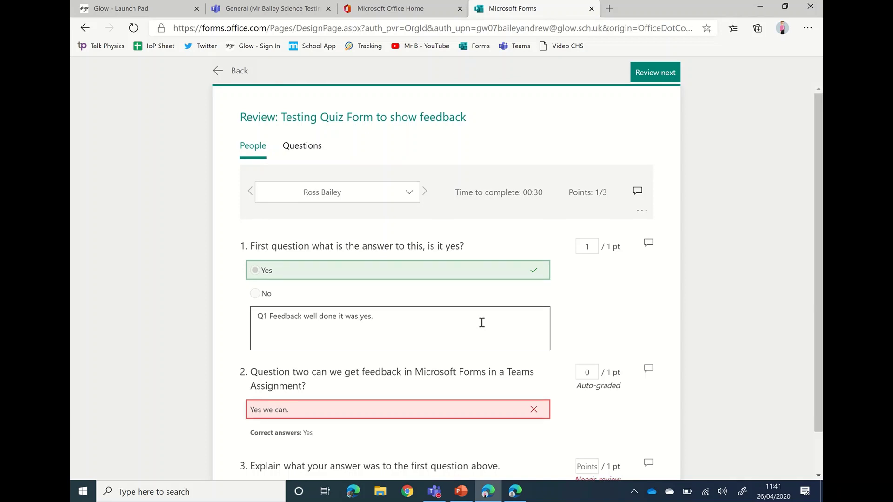
Step: Award 1 point for question 2 and add the feedback "Well done yes we can is an acceptable answer."
scroll(482, 322, down, 1)
click(591, 328)
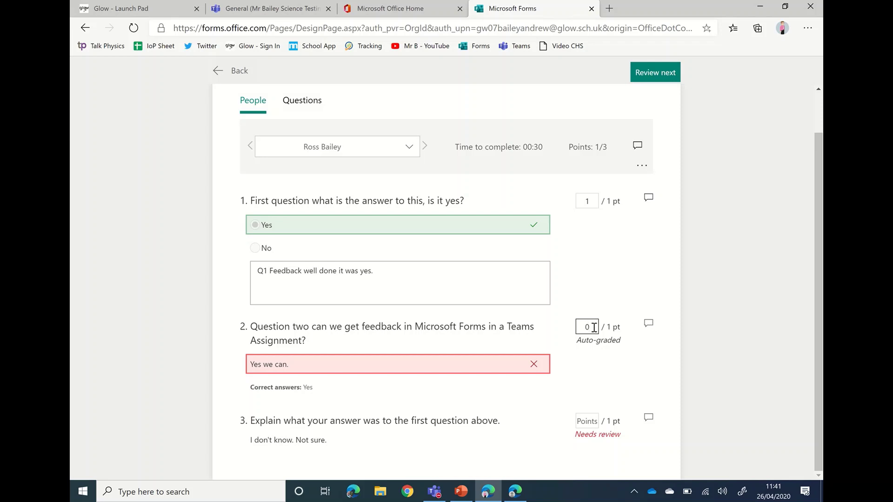
key(BackSpace)
text(1)
click(649, 324)
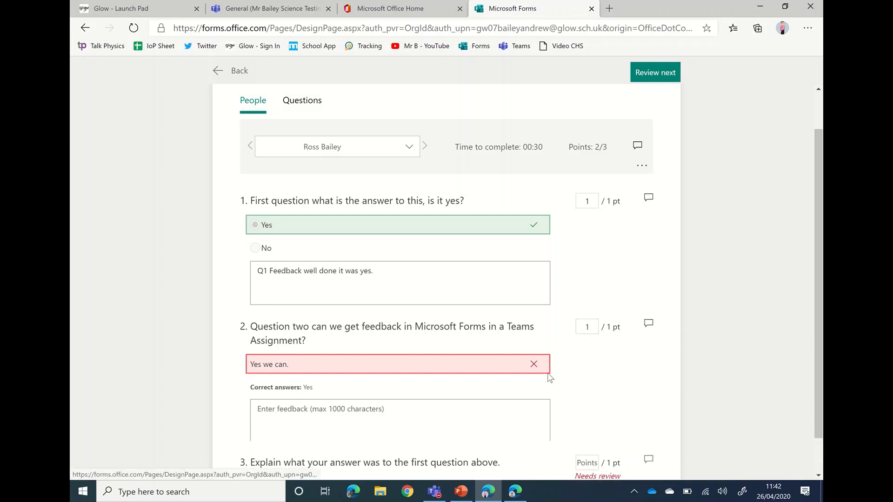
text(WE)
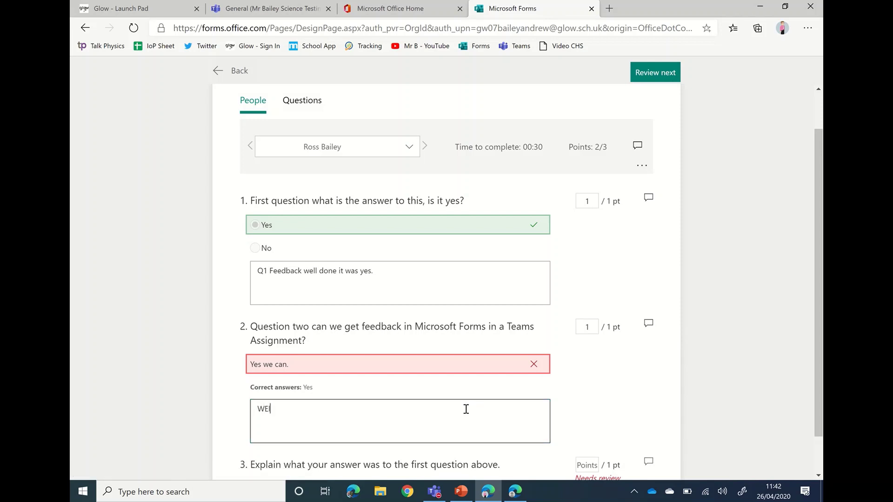
text(ll done ys)
text(we can is an acceptab)
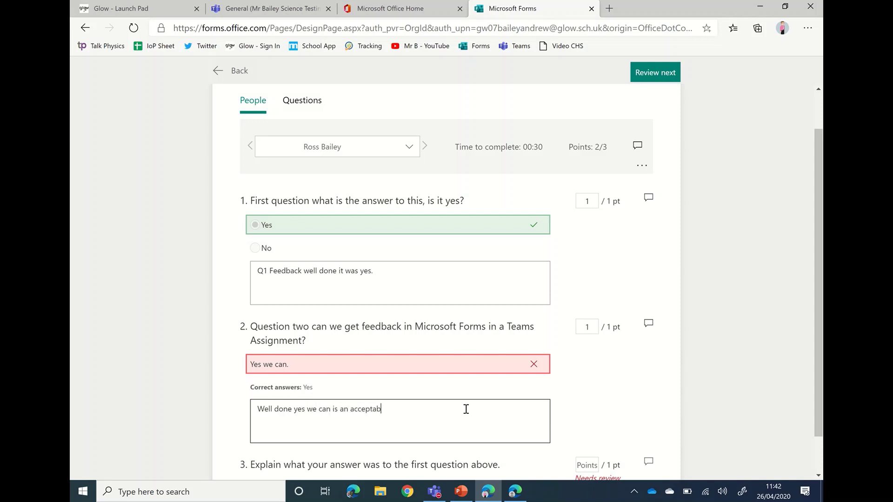
text(le answer)
Step: Score question 3 with 0 points and add the feedback "You needed more detail here to explain what happened."
scroll(466, 409, down, 1)
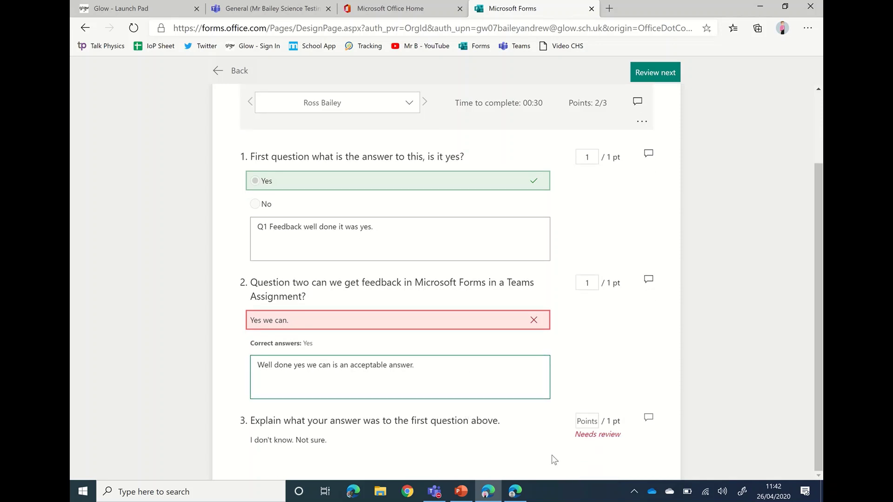
click(589, 421)
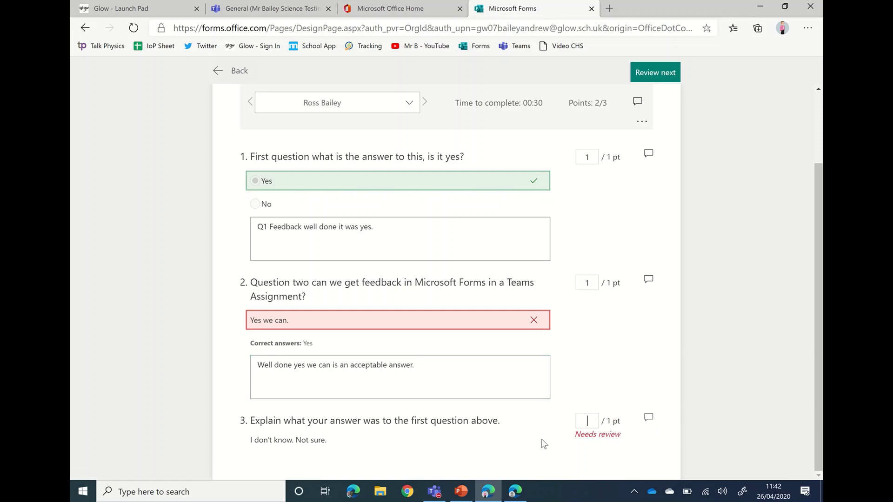
text(0)
click(649, 418)
scroll(493, 441, down, 1)
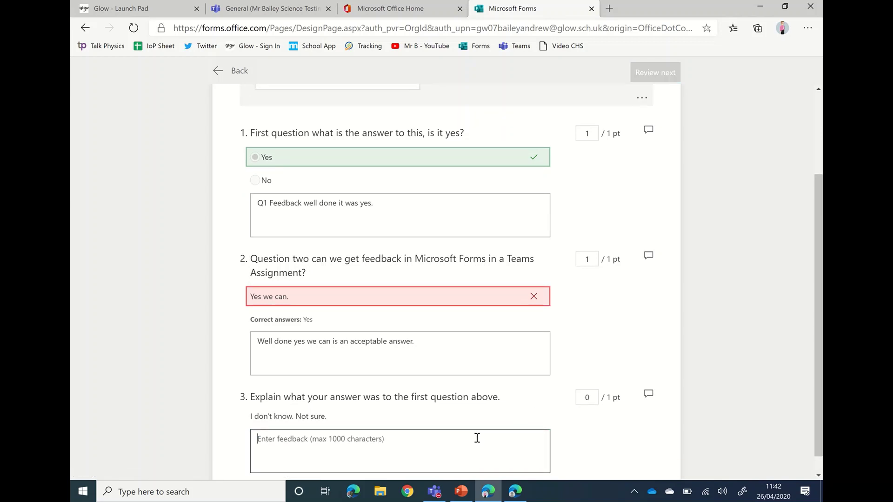
text(You needed m)
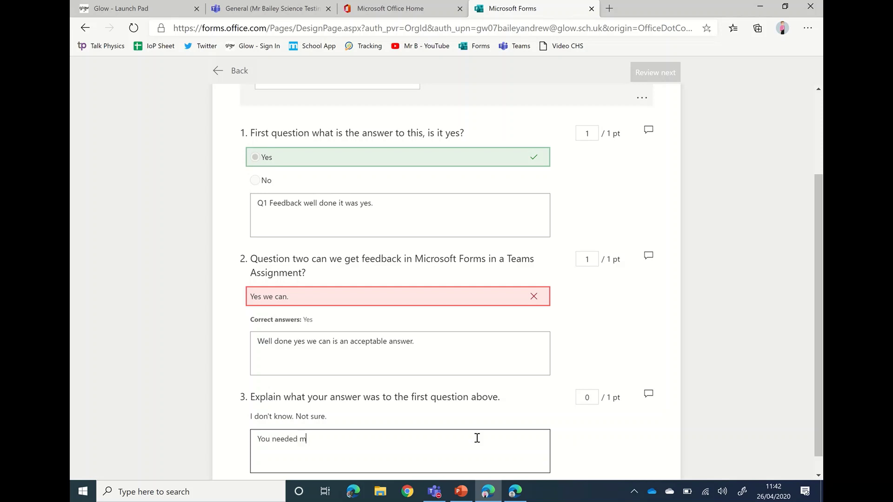
text(ore detail here to explain what w)
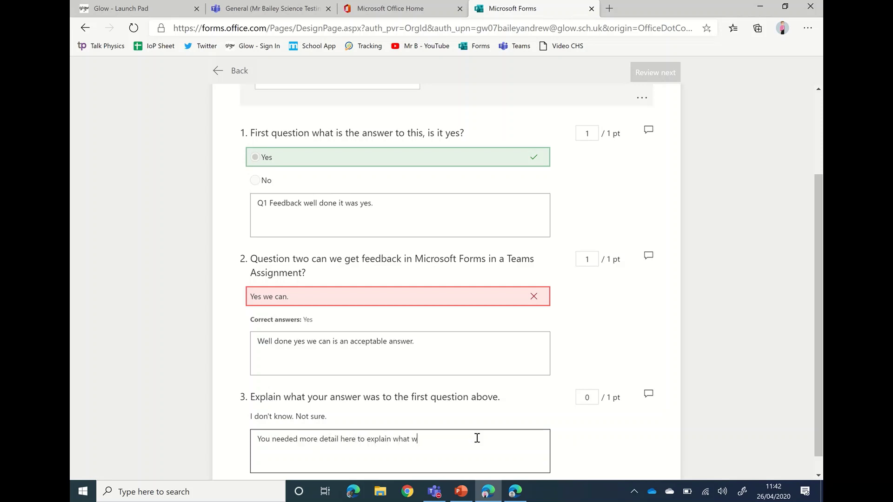
key(BackSpace)
text(happened.)
click(529, 411)
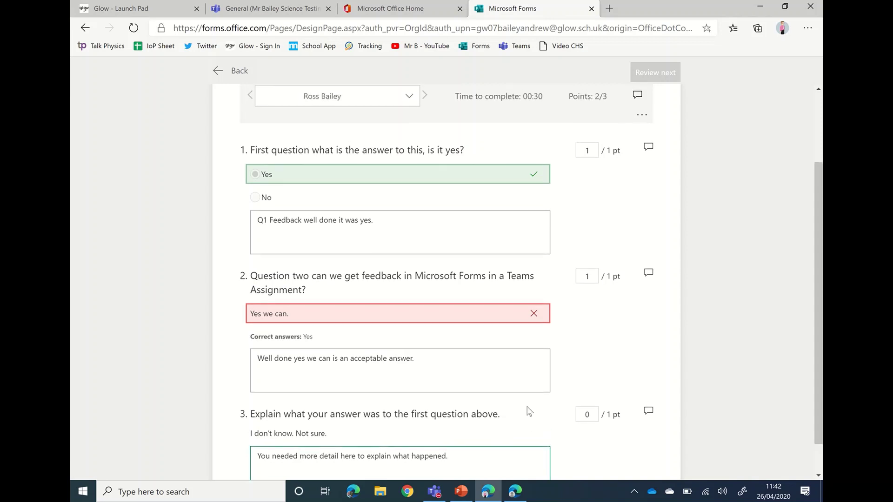
Step: Add the overall feedback "This is the main feedback that the pupil will see first. Here could be a summary of below or overall feedback."
scroll(529, 412, up, 3)
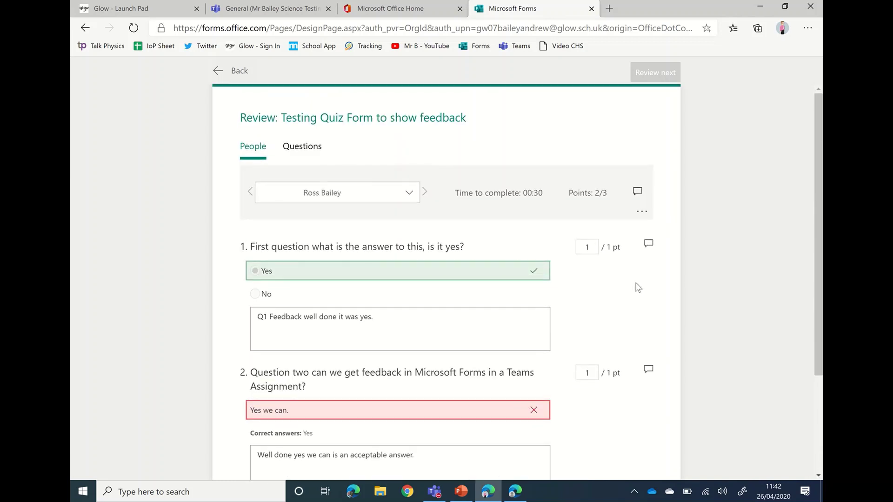
click(638, 193)
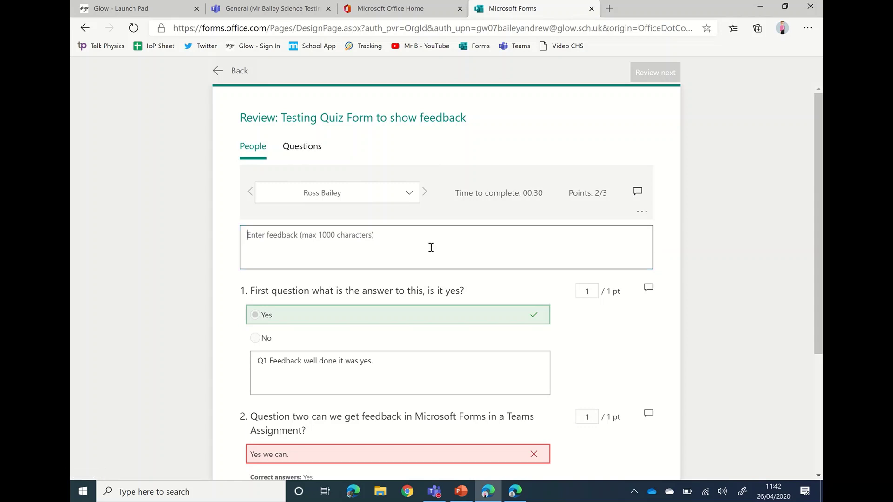
text(This is the )
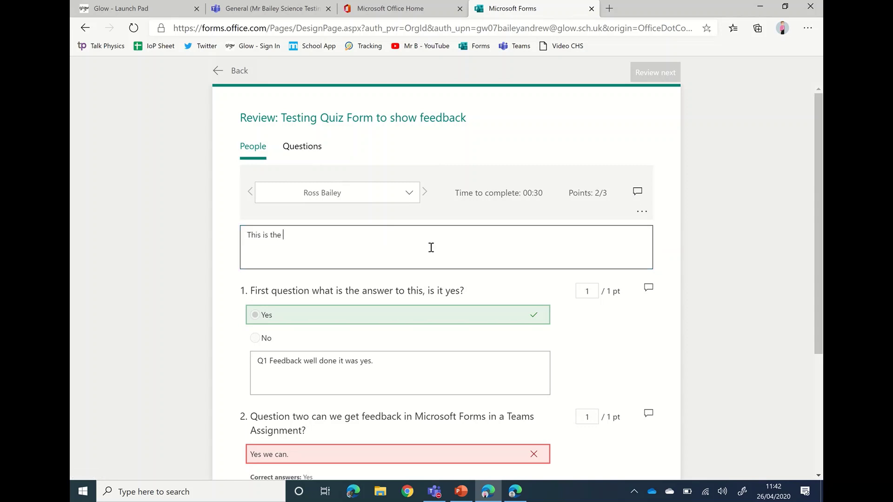
text(main feedback that the p)
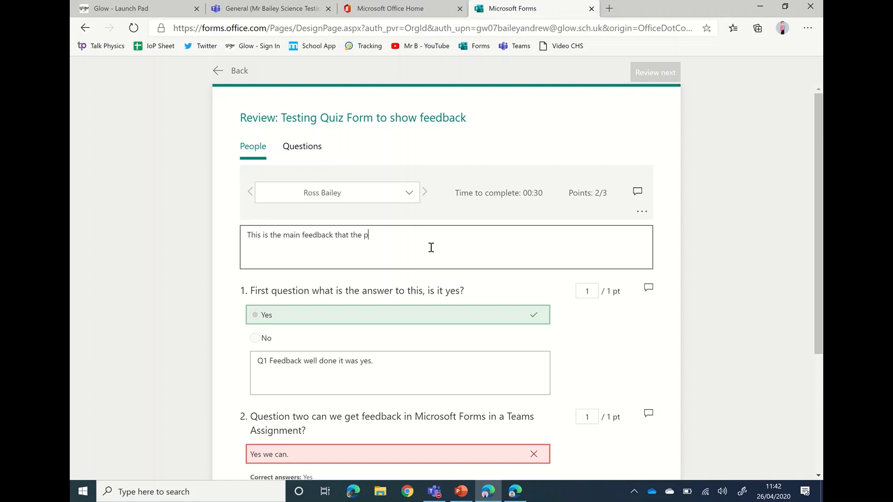
text(upil will see first.  Here cou)
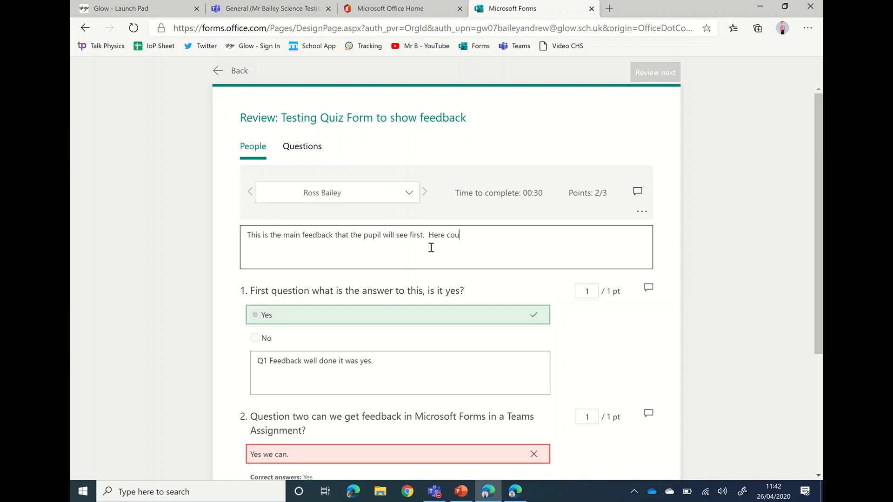
text(ld be a summary of below or )
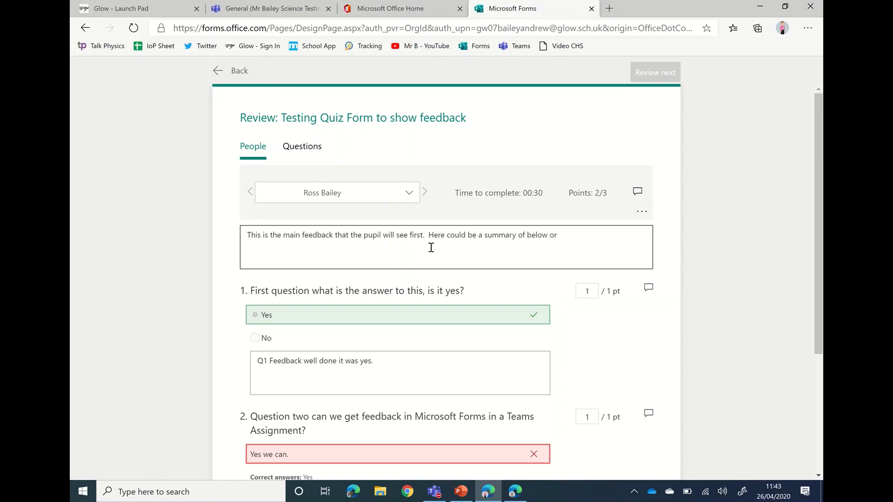
text(overall feedback.)
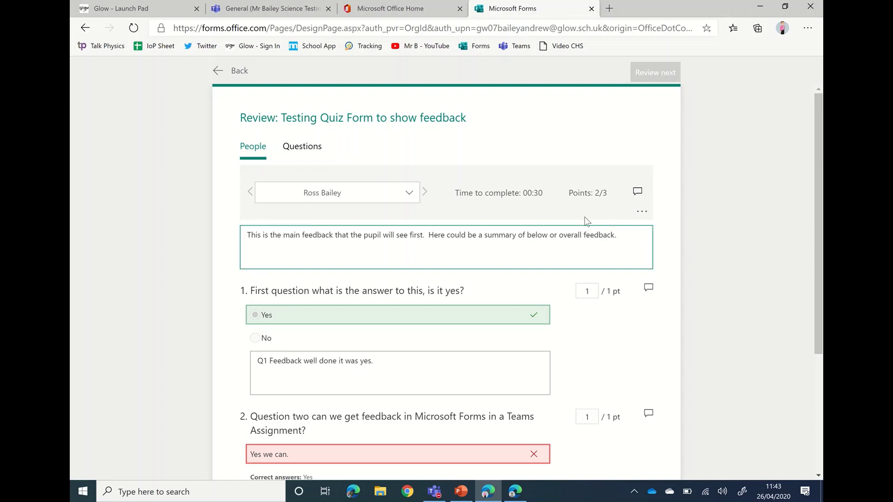
click(535, 154)
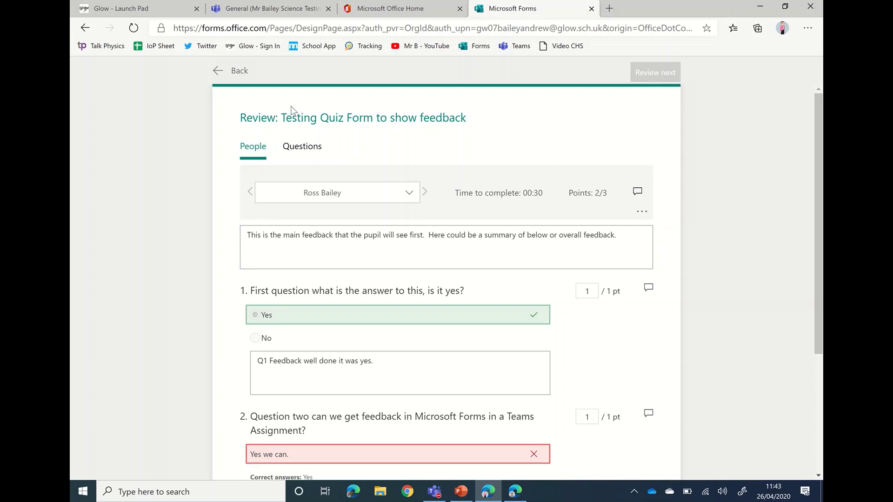
Step: Leave the answer review, switch to the student's browser window, and examine the quiz results for updated points and feedback
click(235, 72)
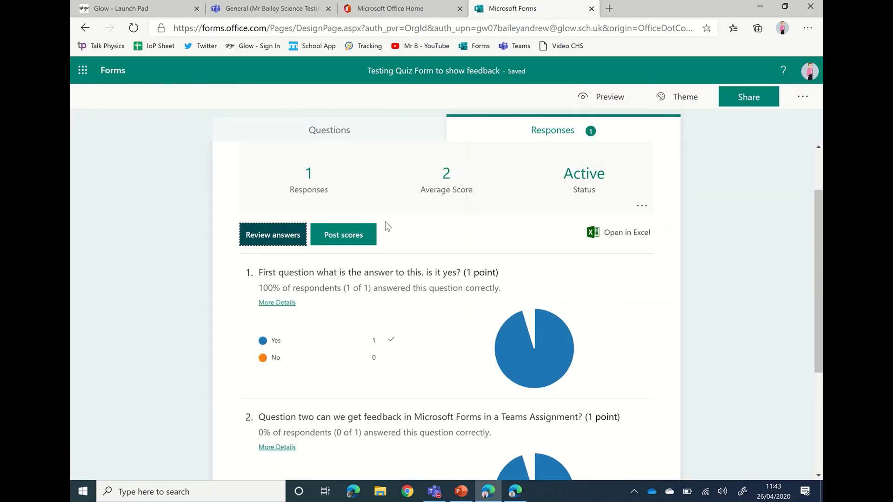
click(515, 493)
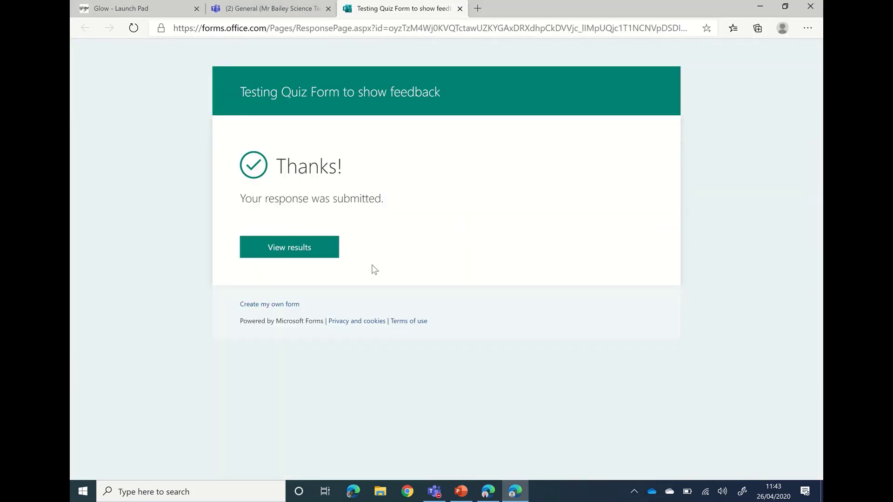
click(305, 255)
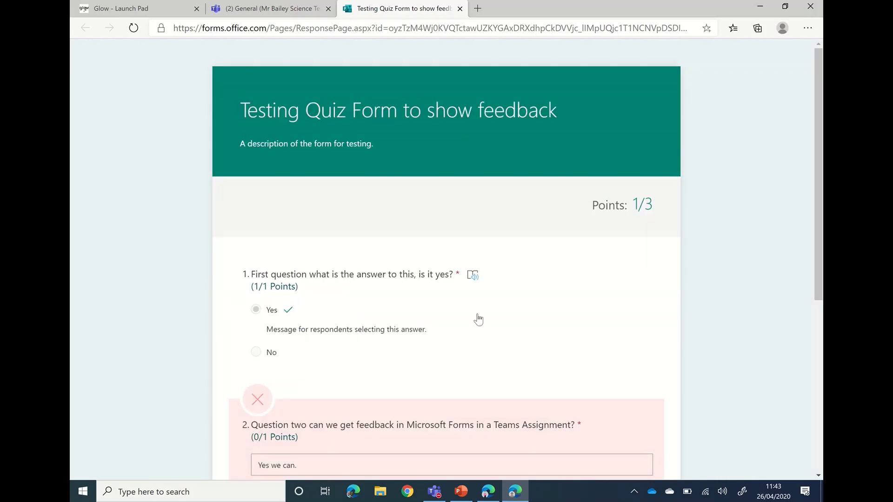
scroll(478, 318, down, 6)
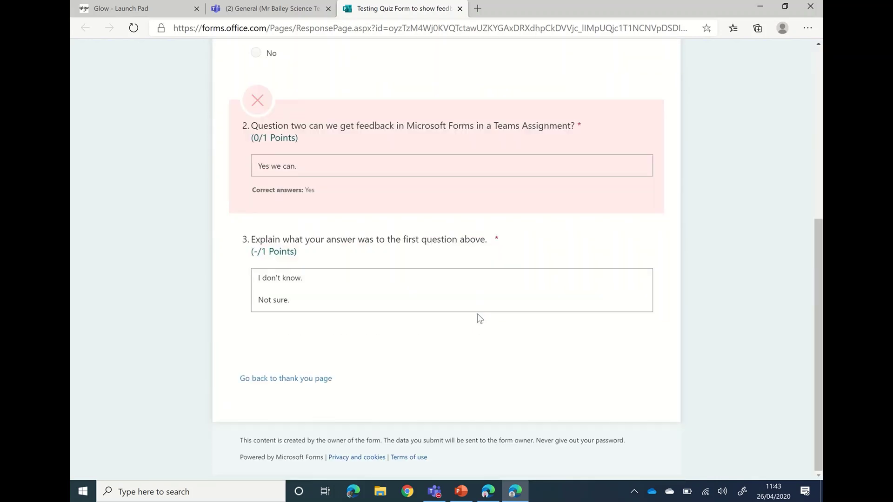
scroll(479, 318, up, 6)
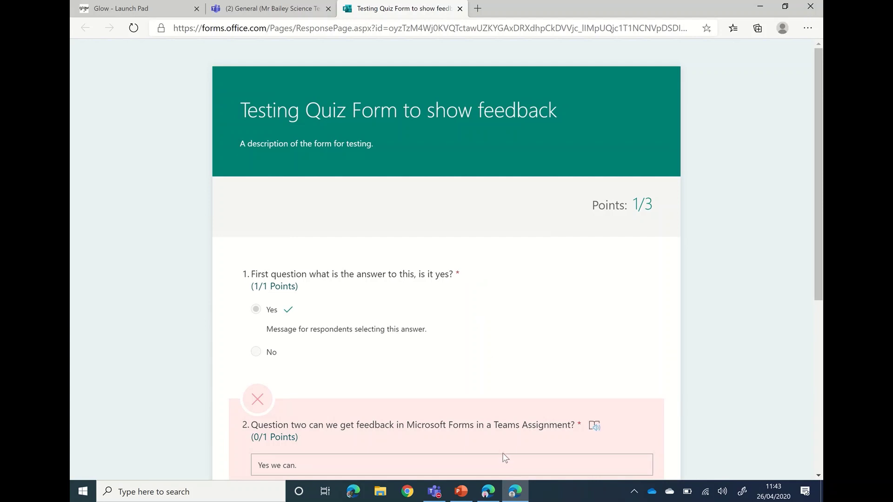
Step: Switch back to the teacher's browser window, examine the options available for the reviewed response, and return to the responses summary
click(487, 492)
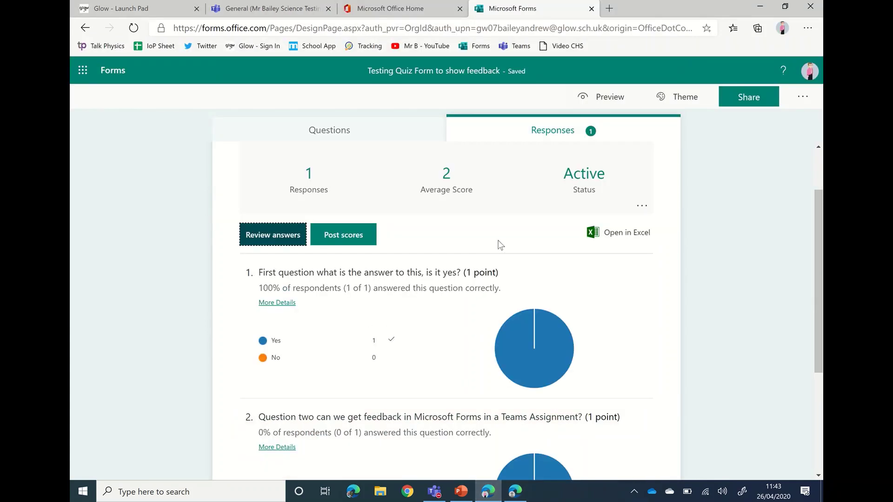
scroll(562, 202, up, 1)
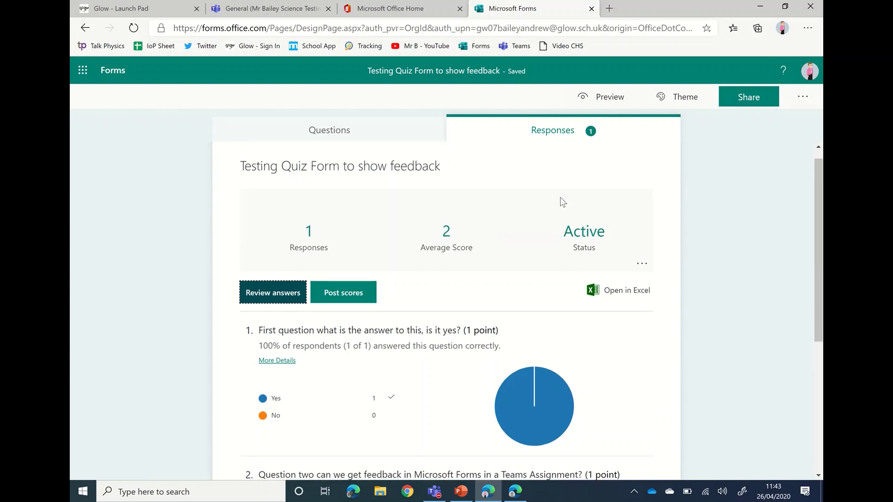
scroll(562, 202, up, 1)
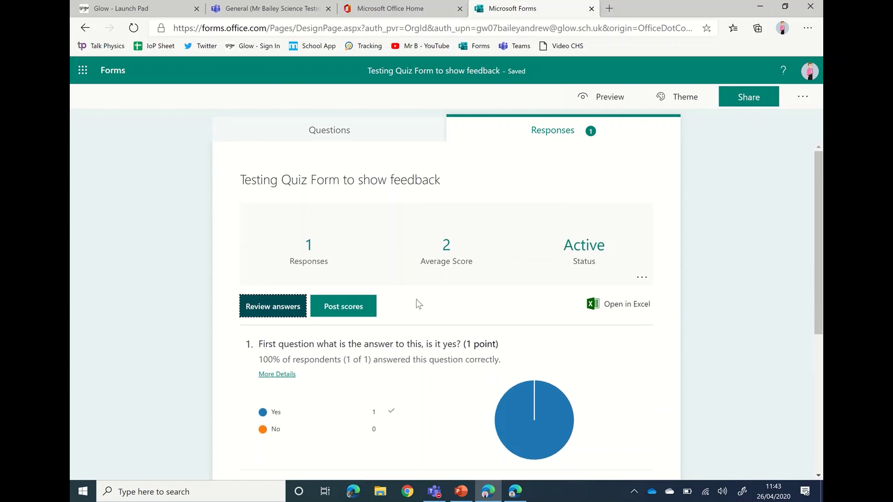
click(284, 310)
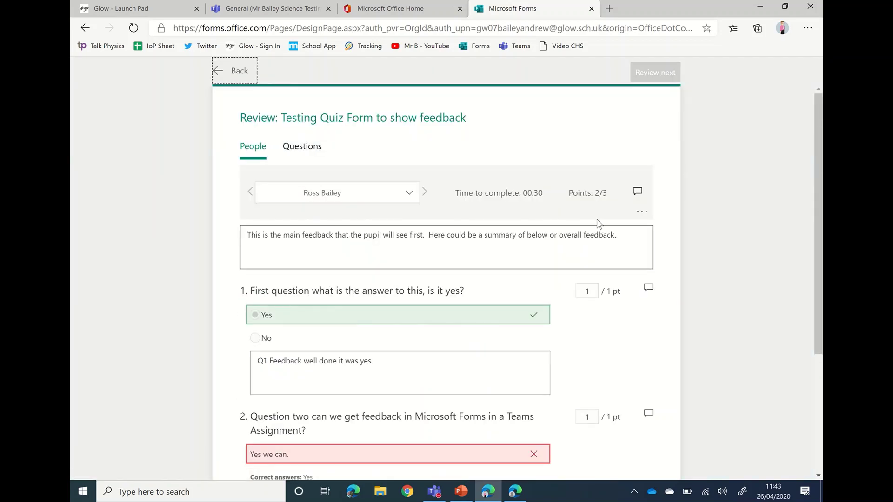
click(641, 213)
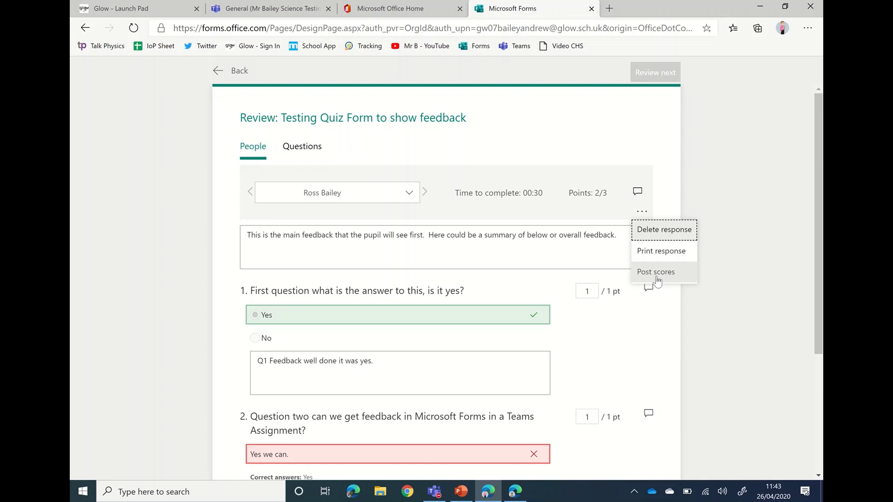
click(234, 73)
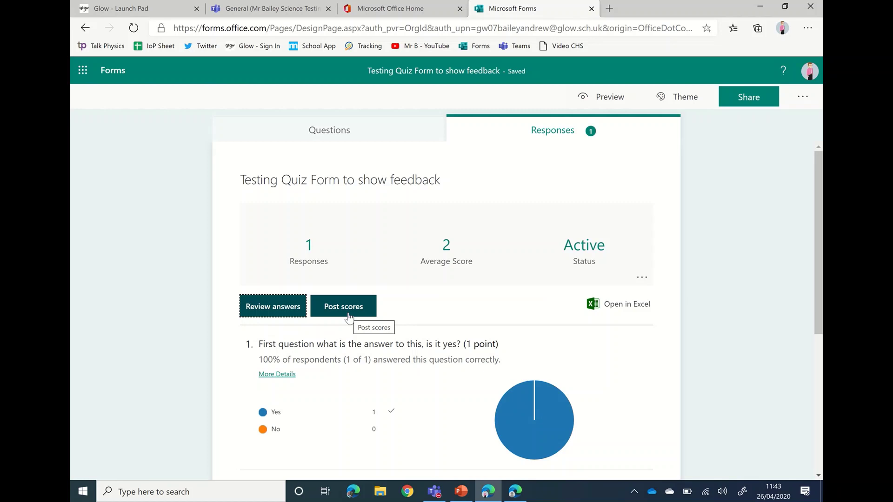
Step: Reopen the answer review and post the scores for the student's response
click(280, 311)
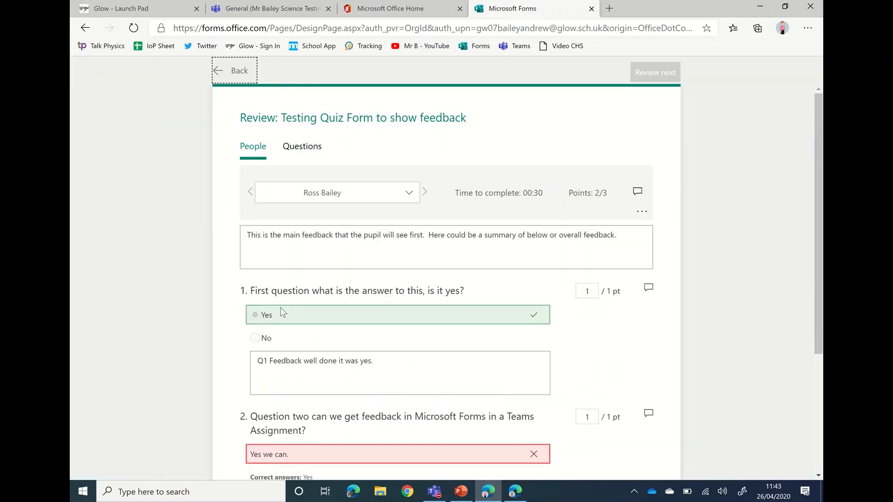
click(647, 217)
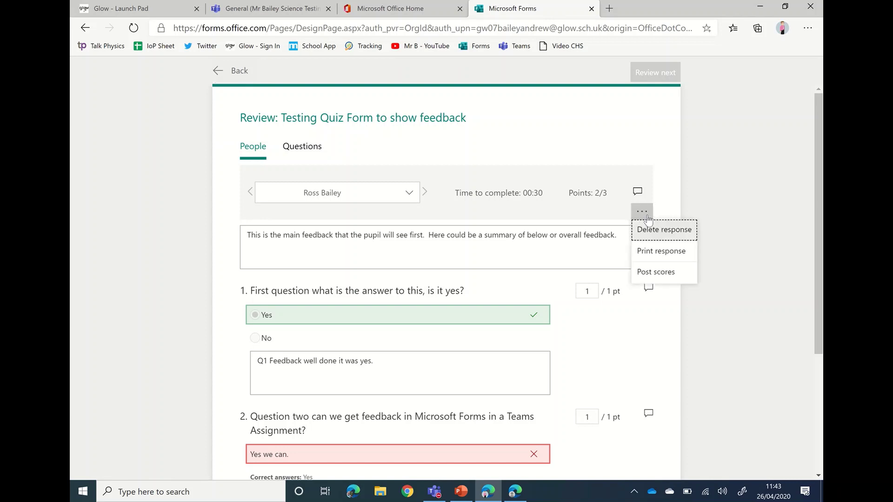
click(647, 278)
click(522, 200)
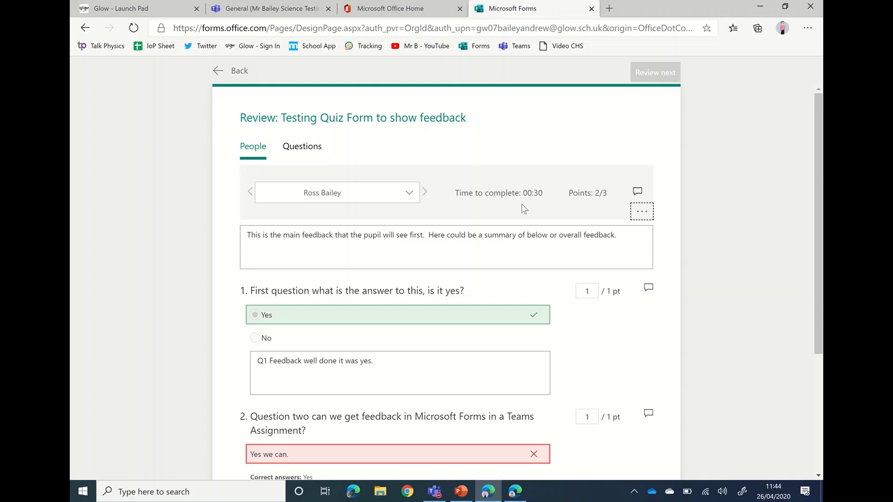
Step: Return to the responses summary, then switch to the student's browser window and show the General channel in Microsoft Teams
click(236, 70)
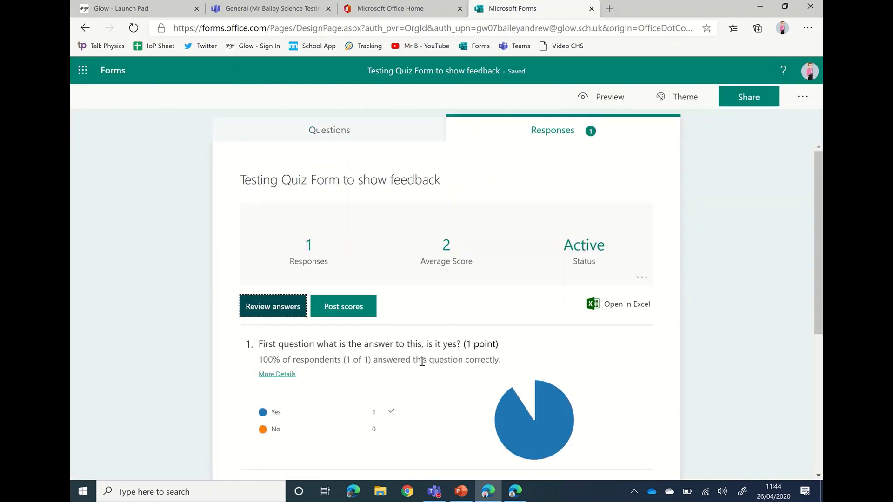
click(515, 491)
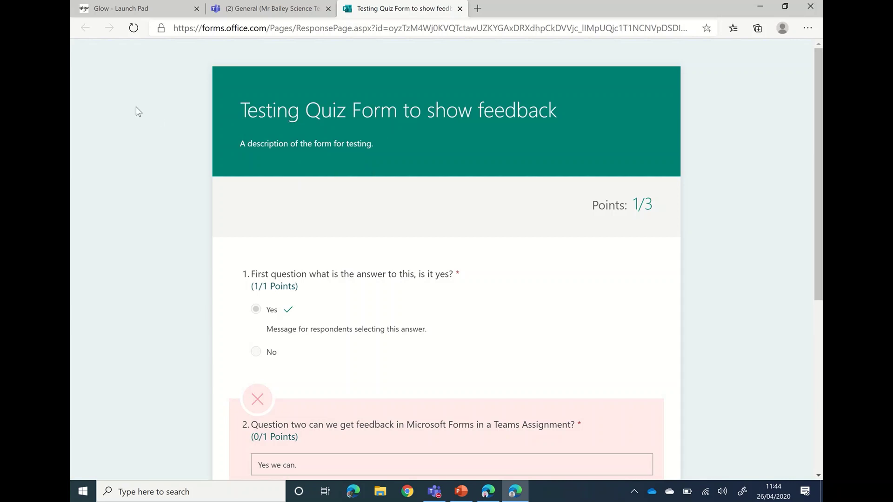
click(281, 9)
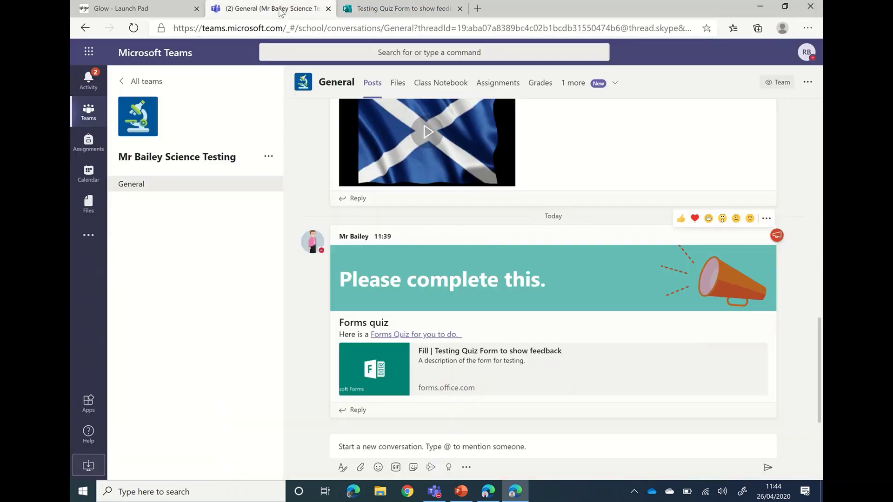
Step: Open the quiz from the link in the channel post and examine the posted points and feedback for all three questions
click(426, 336)
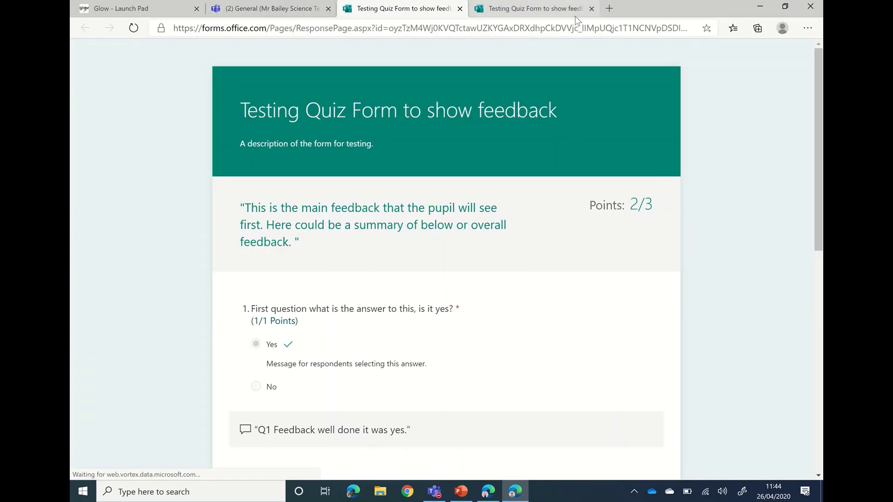
scroll(466, 219, down, 1)
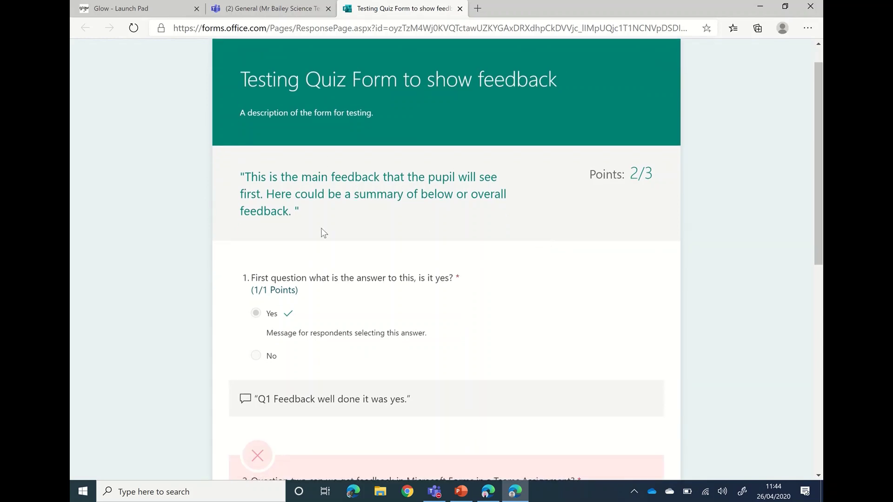
scroll(342, 298, down, 1)
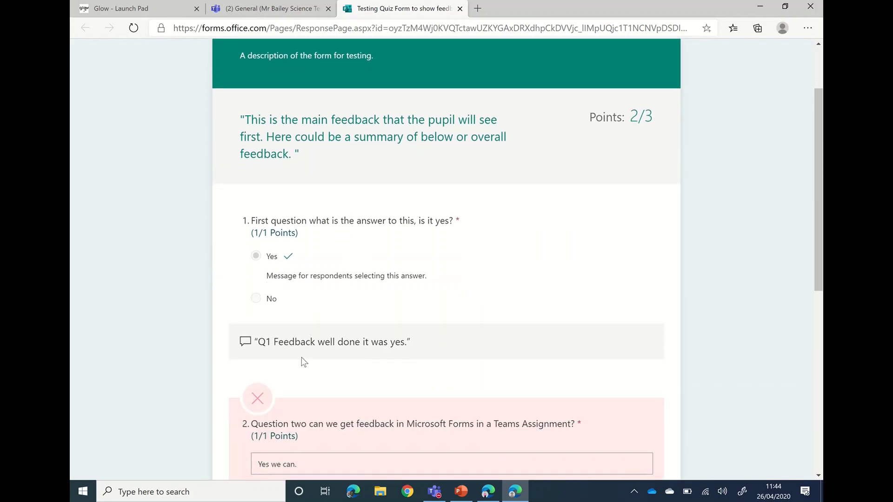
scroll(404, 344, down, 3)
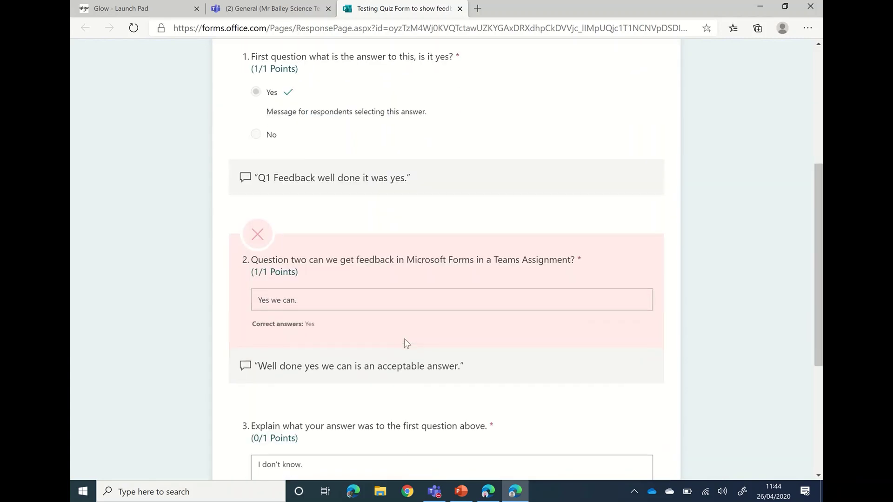
scroll(404, 339, down, 4)
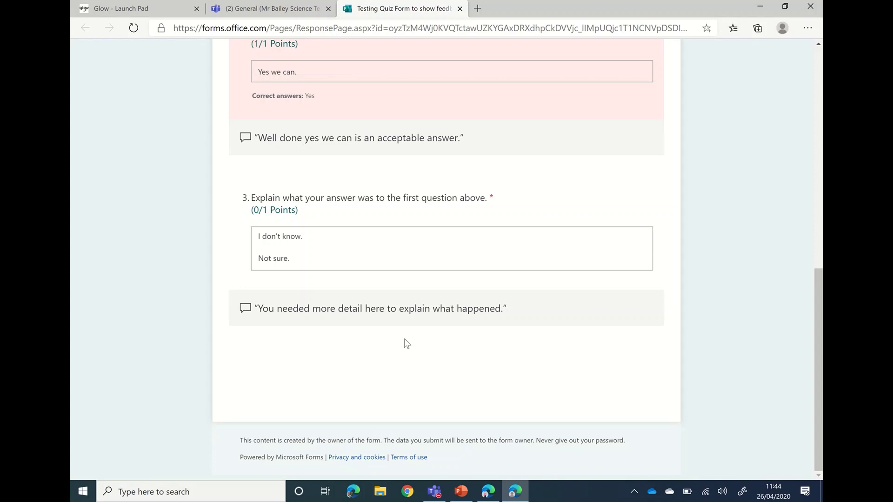
mouse_move(506, 11)
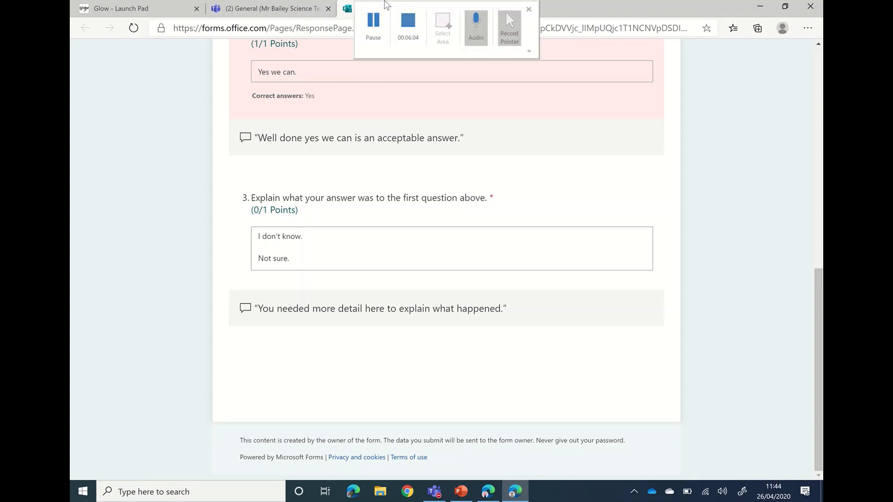
click(401, 18)
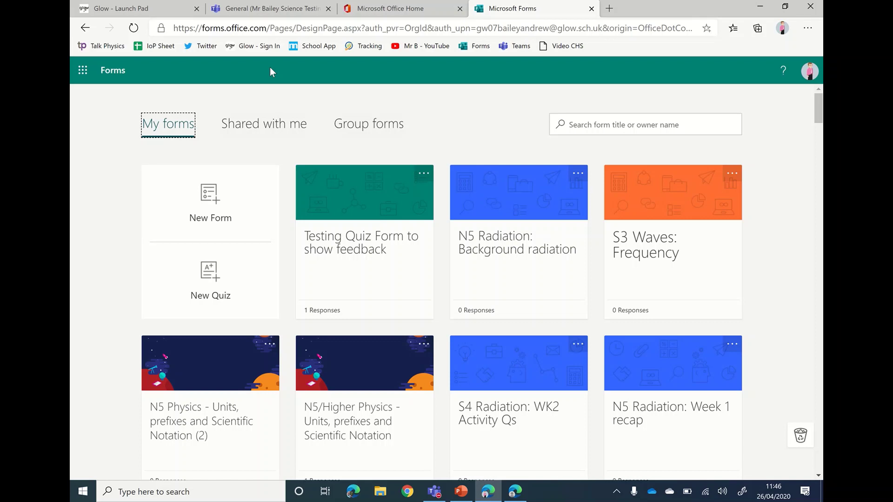
Step: Return to the teacher's Teams page and open the assignments of the class team's General channel
click(265, 9)
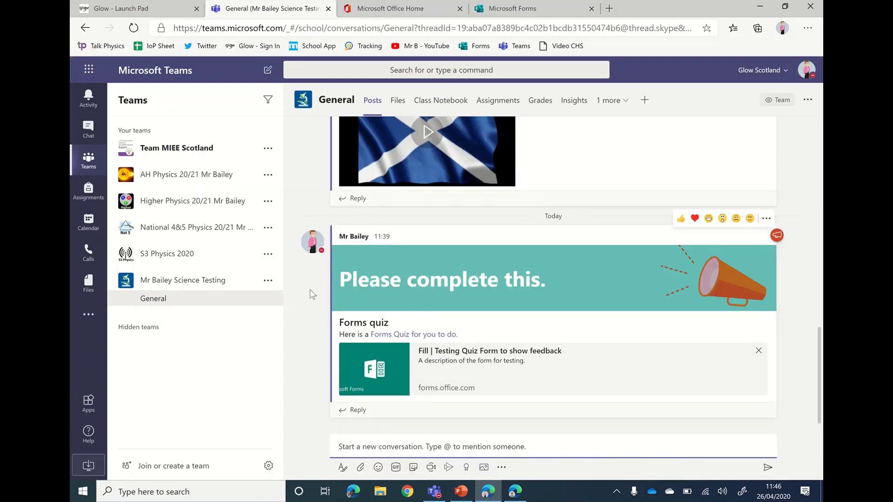
click(497, 106)
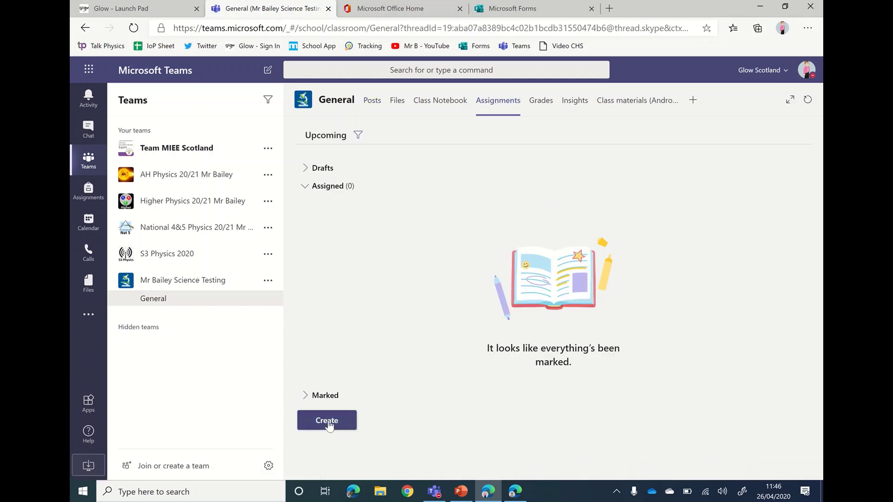
click(328, 422)
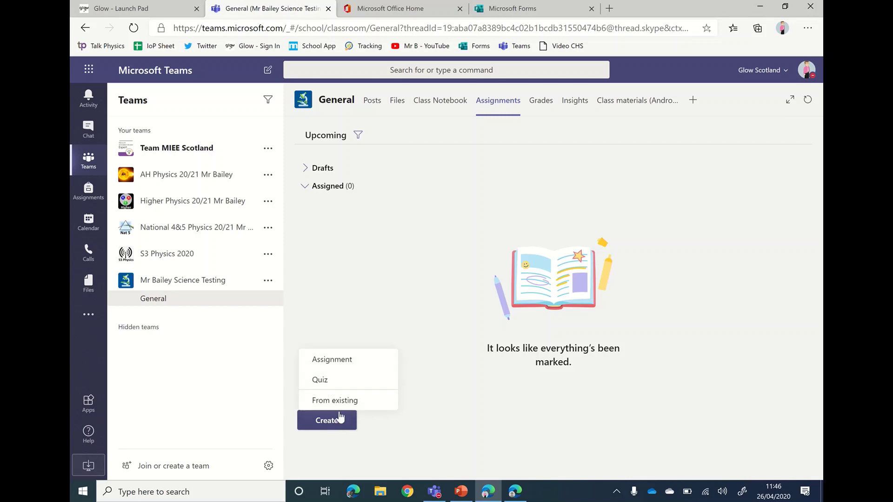
click(332, 384)
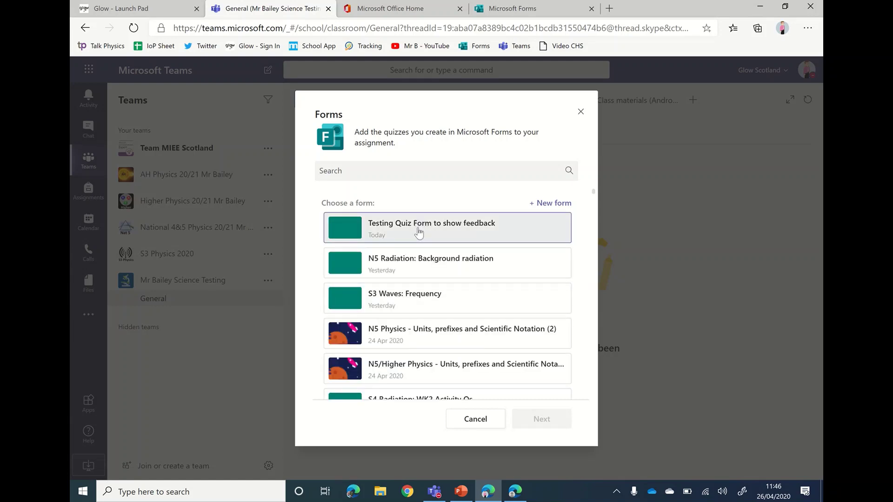
click(419, 232)
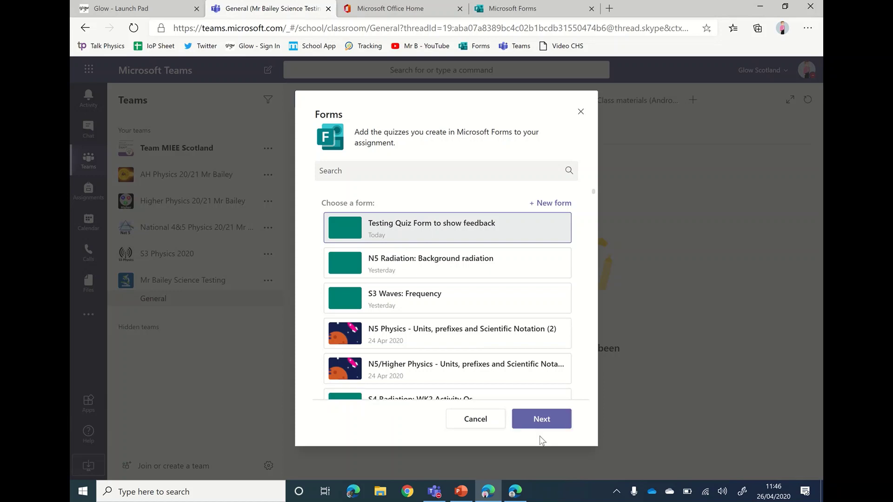
click(554, 426)
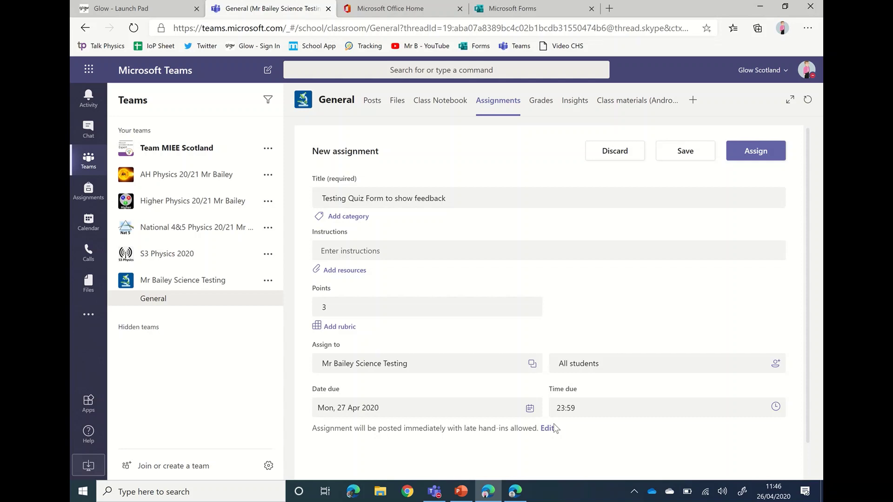
click(386, 254)
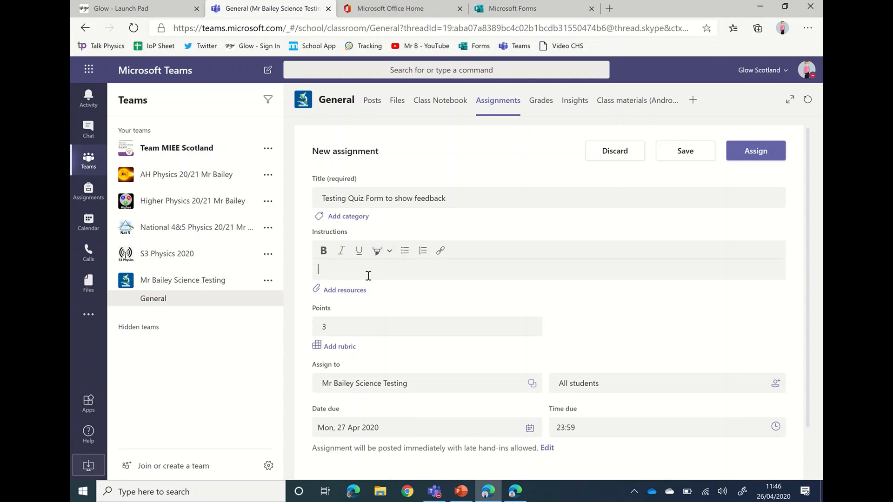
click(626, 160)
Step: Create a new quiz assignment using the form "Testing Quiz Form to show feedback"
click(326, 425)
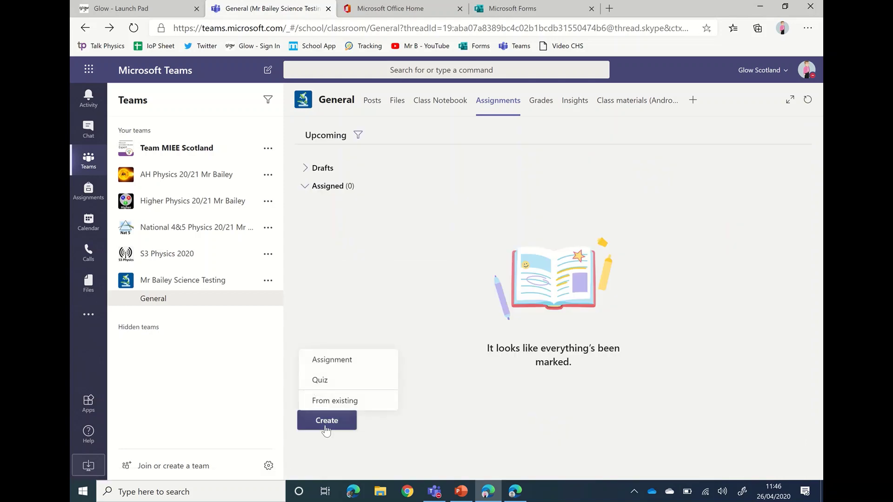
click(342, 381)
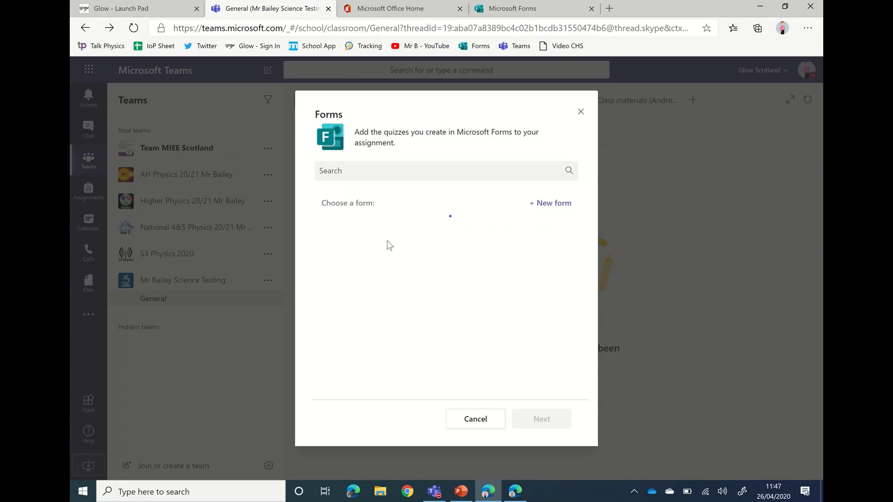
click(427, 231)
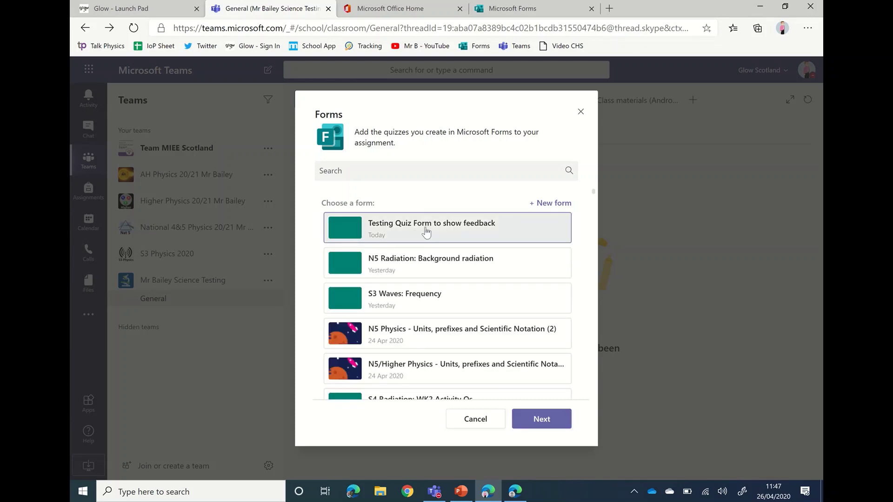
click(542, 422)
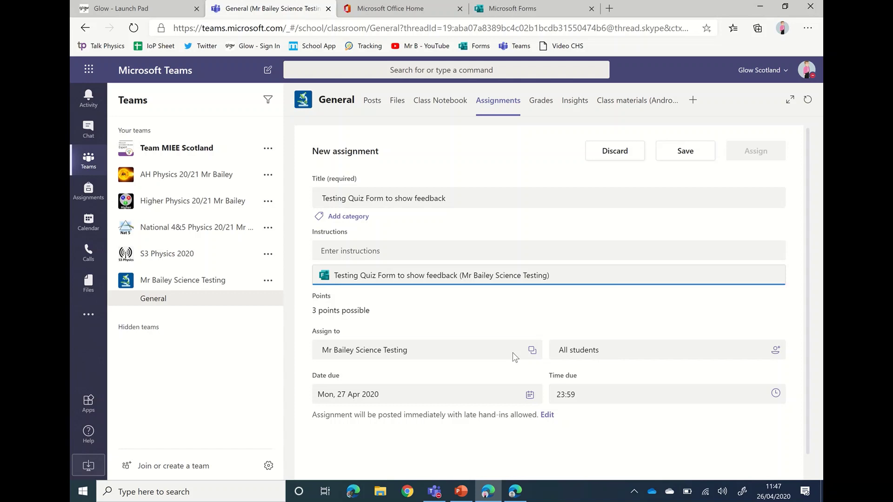
Step: Enter the instructions "Please complete the quiz assignment attached." and assign the quiz to all students
click(338, 252)
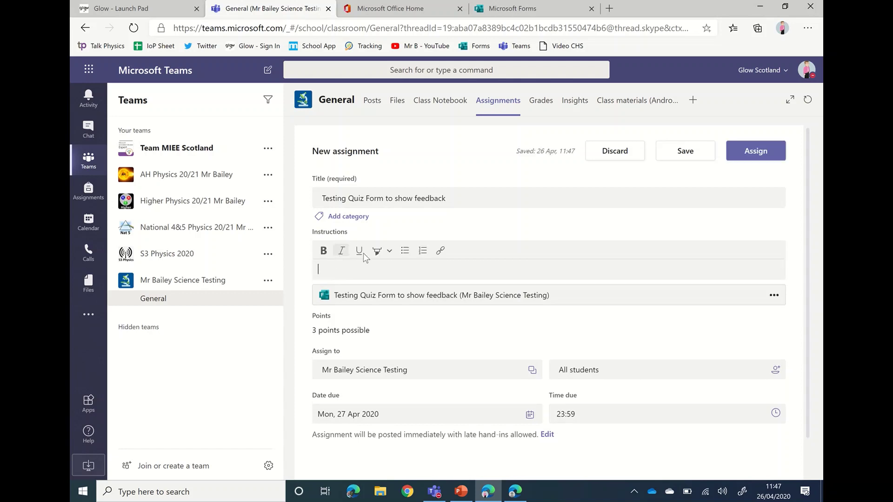
click(415, 277)
text(Please compl)
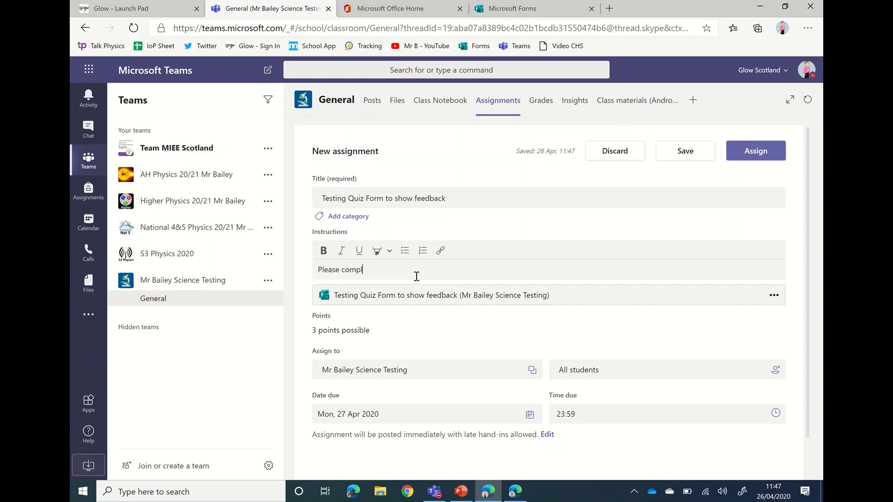
text(ete the a)
text(uiz assignment attached.)
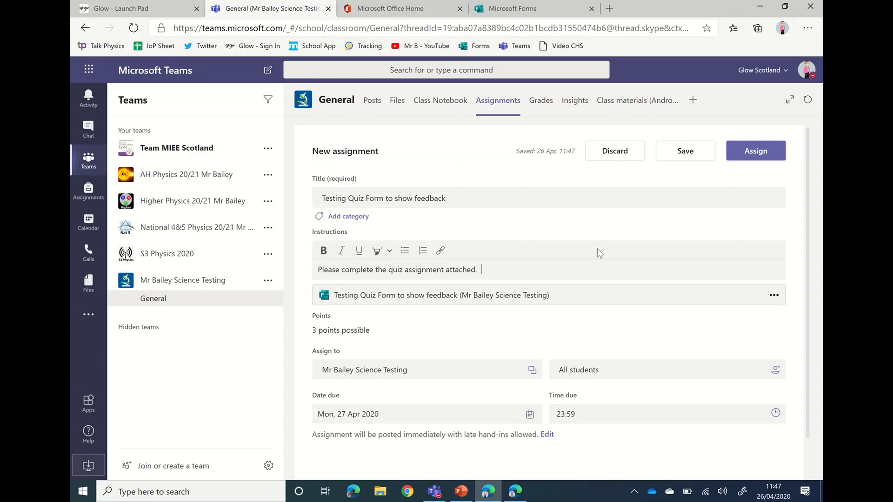
click(751, 158)
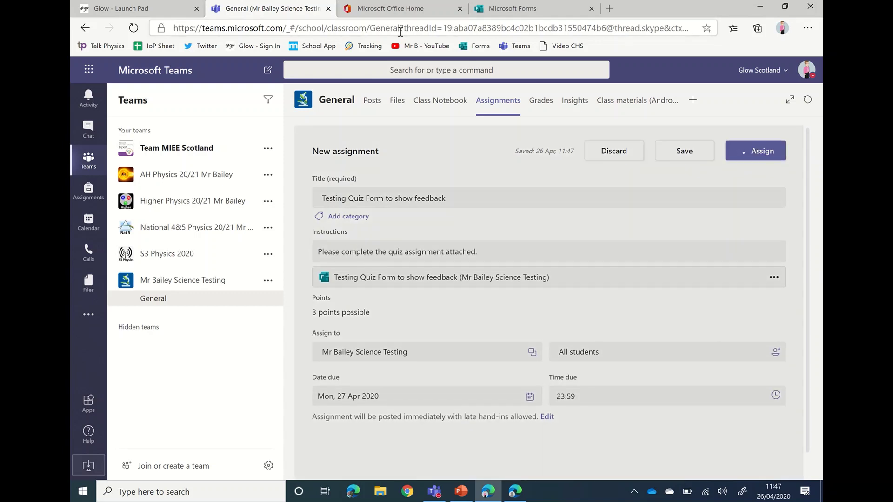
Step: Show the assignment's post in the General channel, switch to the student's browser window, and close the old quiz results
mouse_move(362, 5)
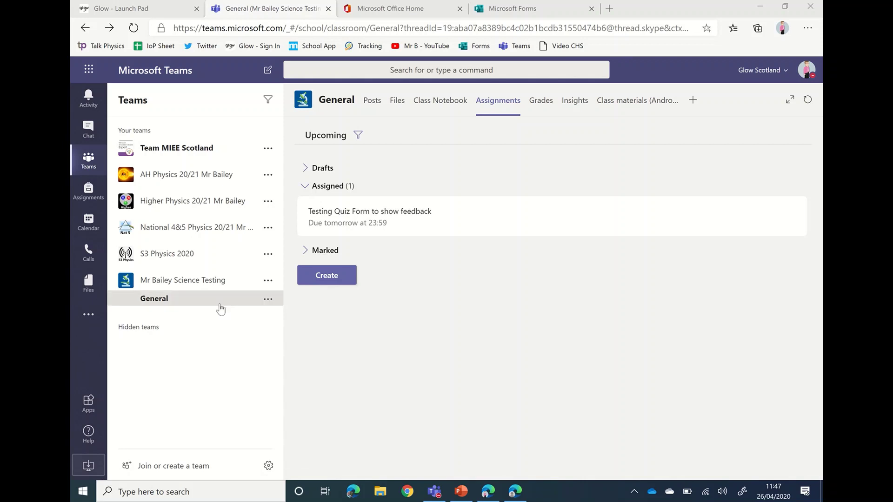
click(176, 302)
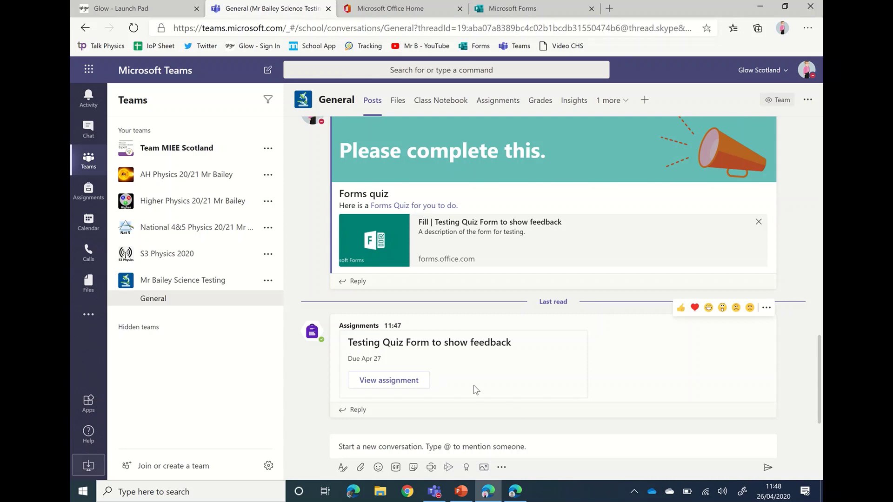
click(515, 494)
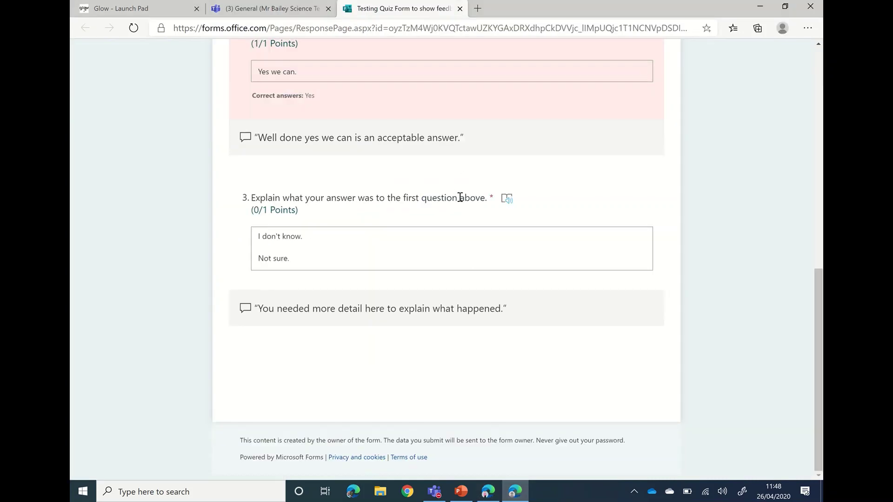
mouse_move(463, 9)
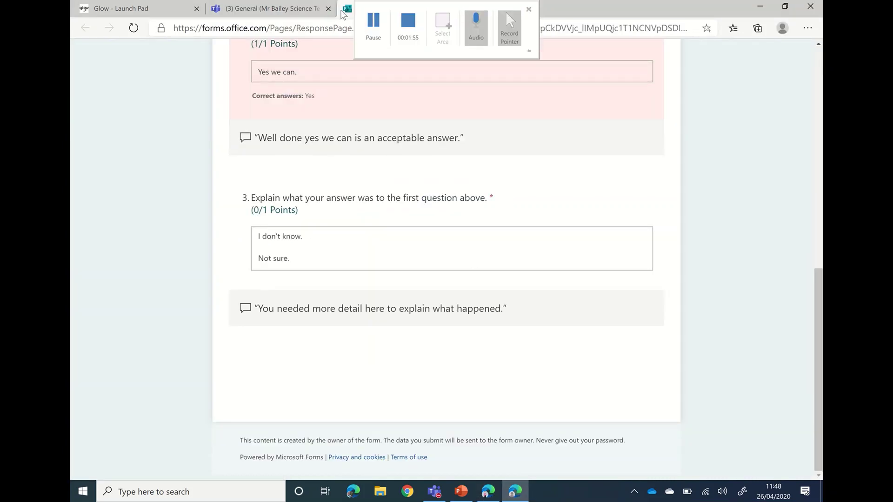
click(463, 8)
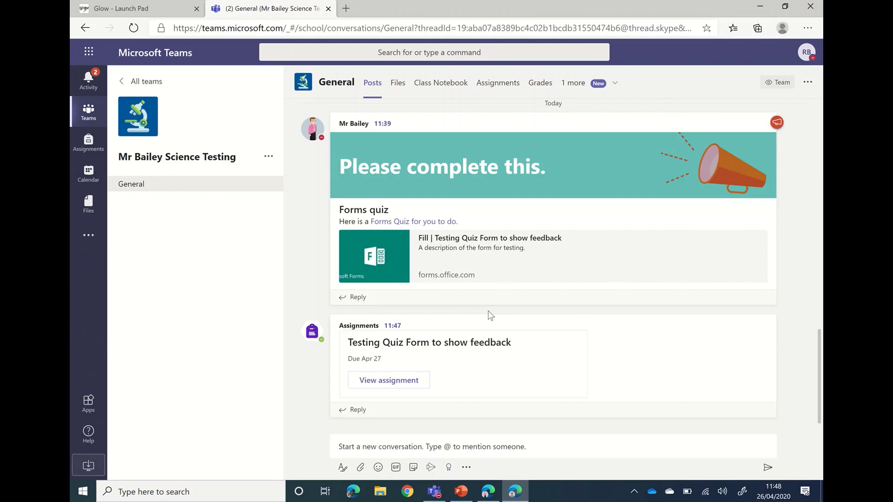
Step: Open the new assignment from its channel post as the student and open the attached quiz
click(396, 382)
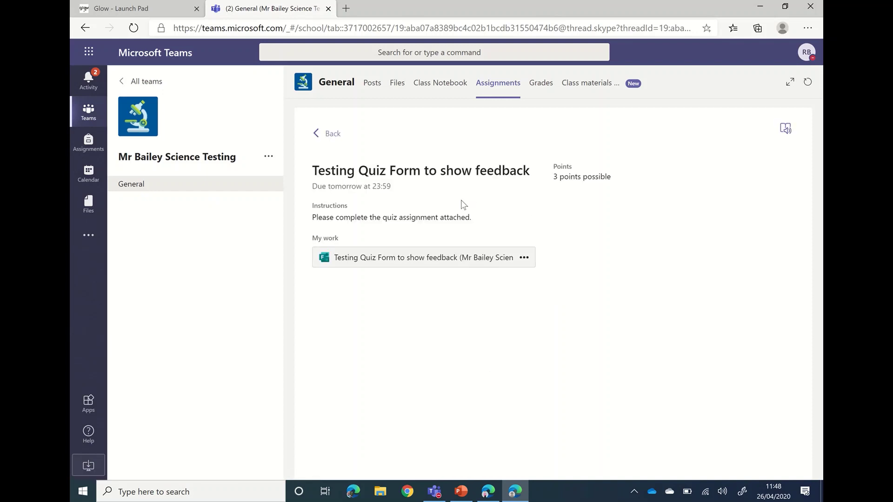
click(424, 268)
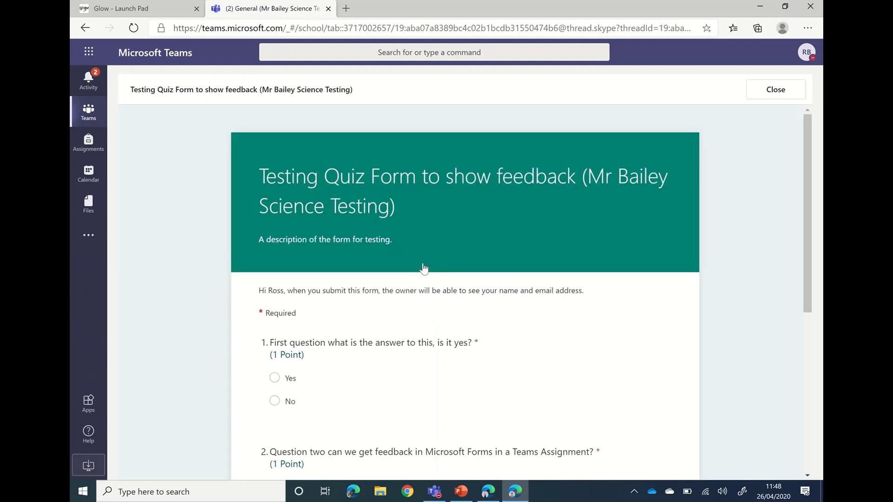
Step: Answer the first question with No and the second question with "Yes we can."
scroll(424, 268, down, 3)
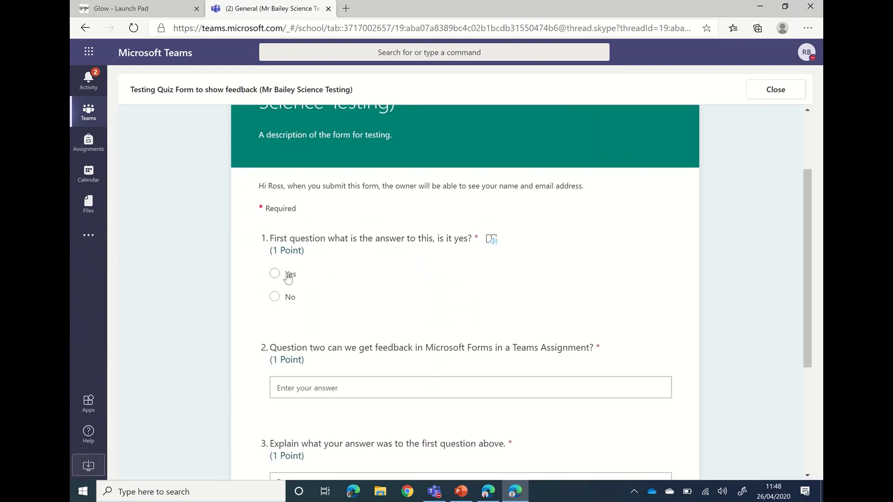
click(274, 296)
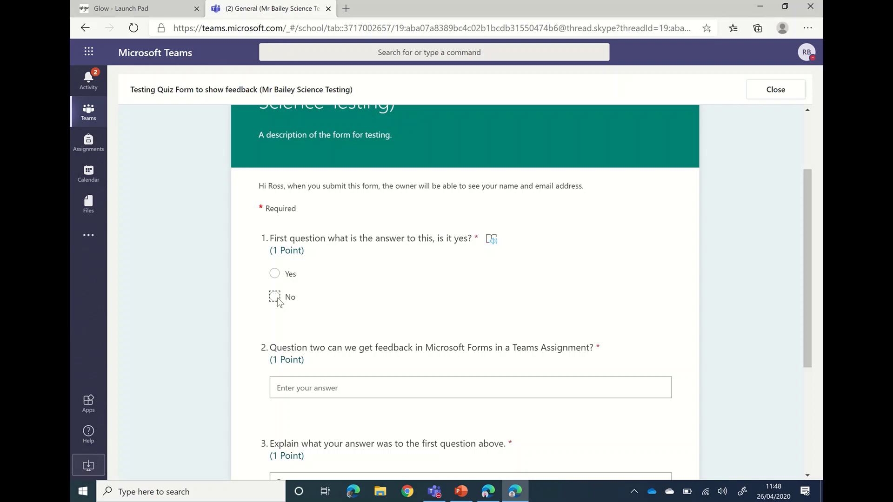
click(319, 387)
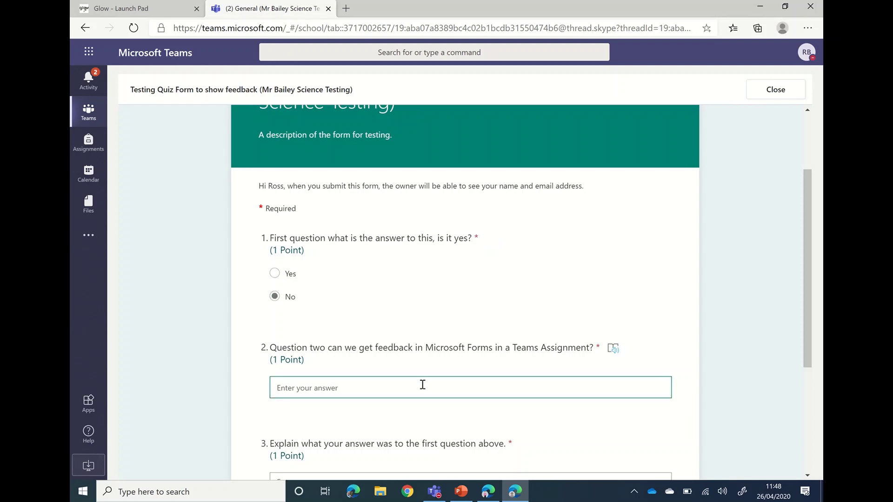
text(Yes we can.)
Step: Answer the third question with "The teacher can put feedback in via the post option." and submit the quiz
scroll(422, 384, down, 2)
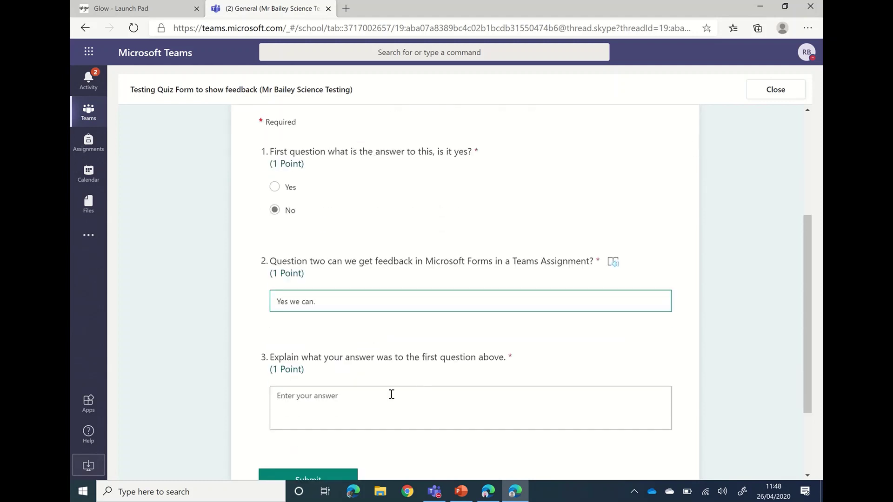
click(361, 403)
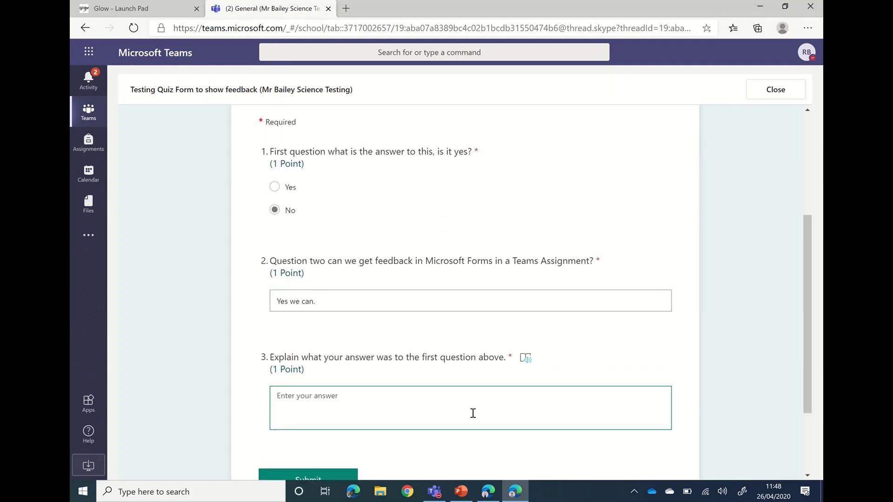
text(Th)
key(BackSpace)
key(BackSpace)
text(The teacher can put )
text(feeba)
text(back in via)
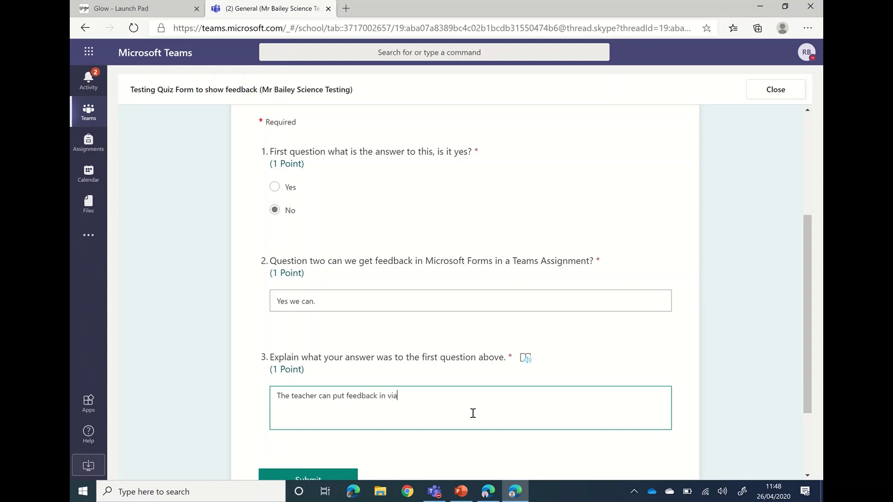
text( the post option.)
scroll(473, 413, down, 2)
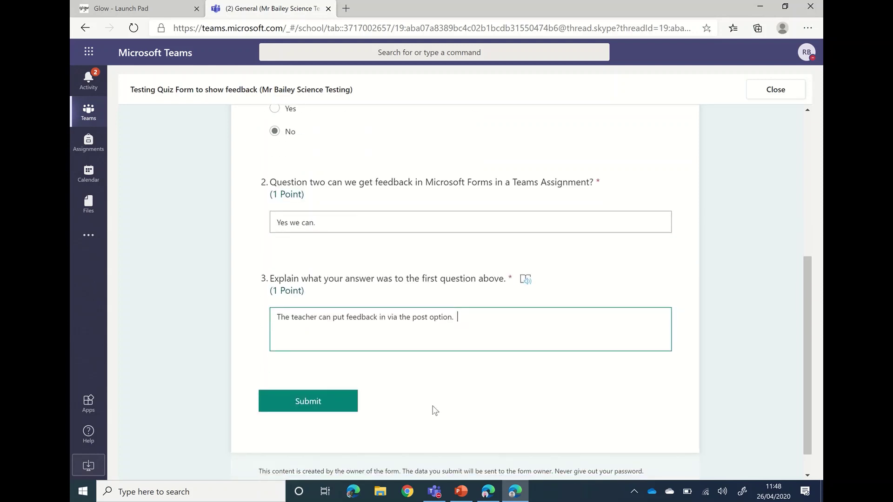
click(327, 404)
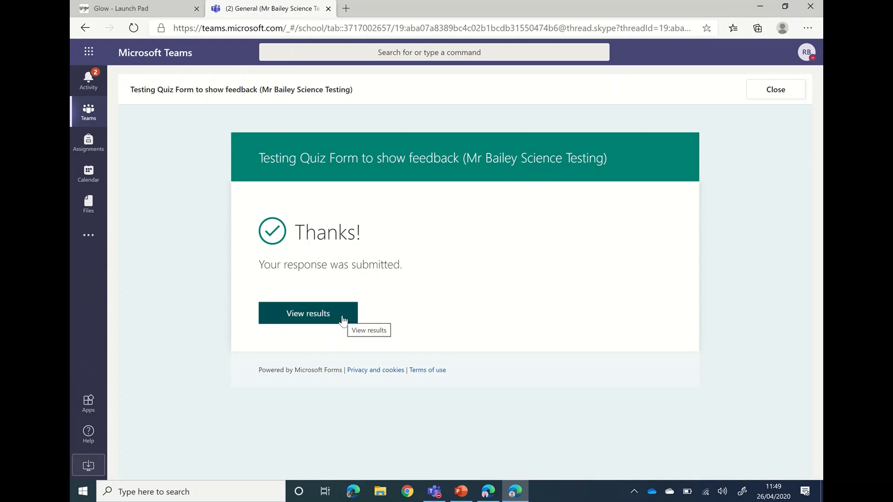
Step: Review the marked results for all three questions as the student, and return to the thank-you page
click(343, 320)
scroll(471, 325, down, 2)
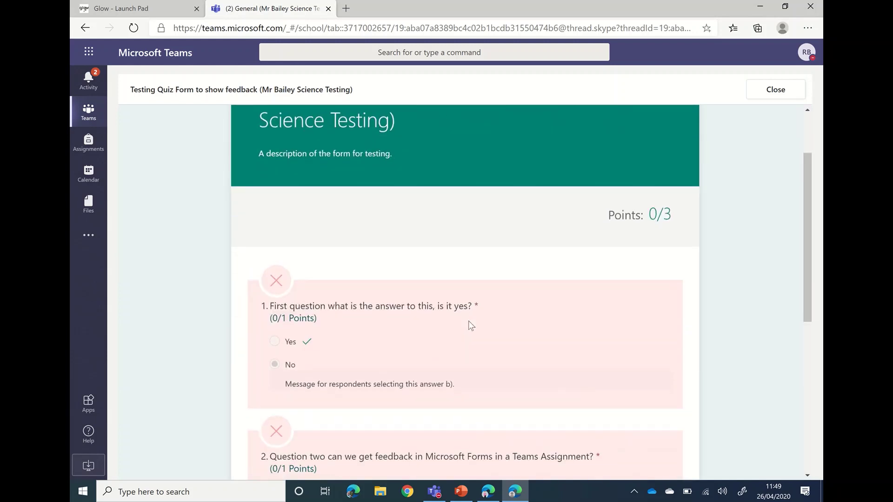
scroll(471, 325, down, 1)
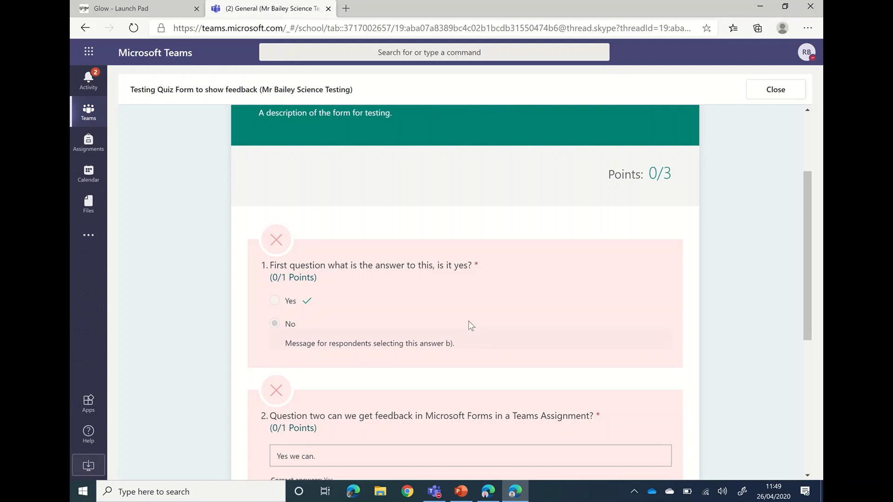
scroll(468, 321, down, 1)
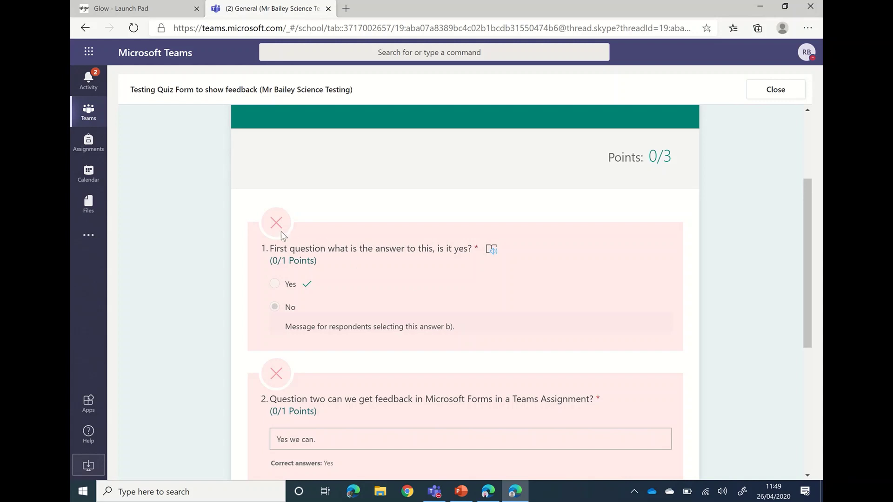
scroll(409, 309, down, 1)
scroll(410, 309, down, 1)
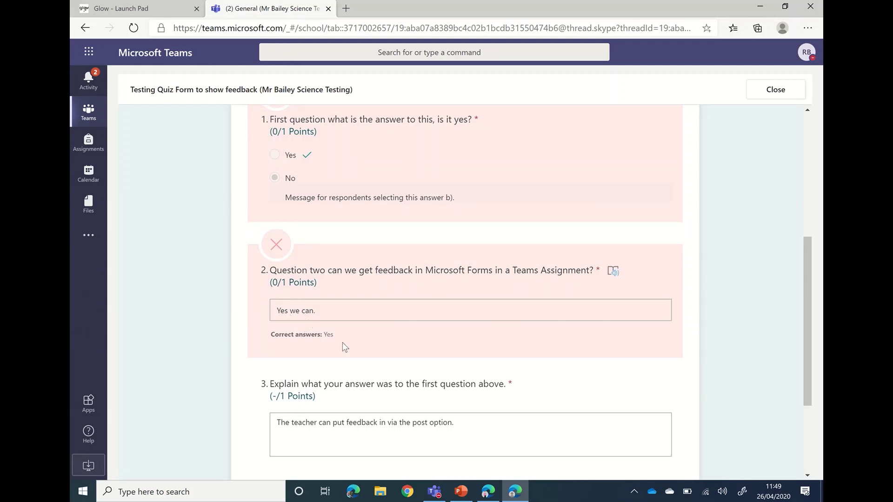
scroll(343, 345, down, 1)
scroll(344, 347, down, 1)
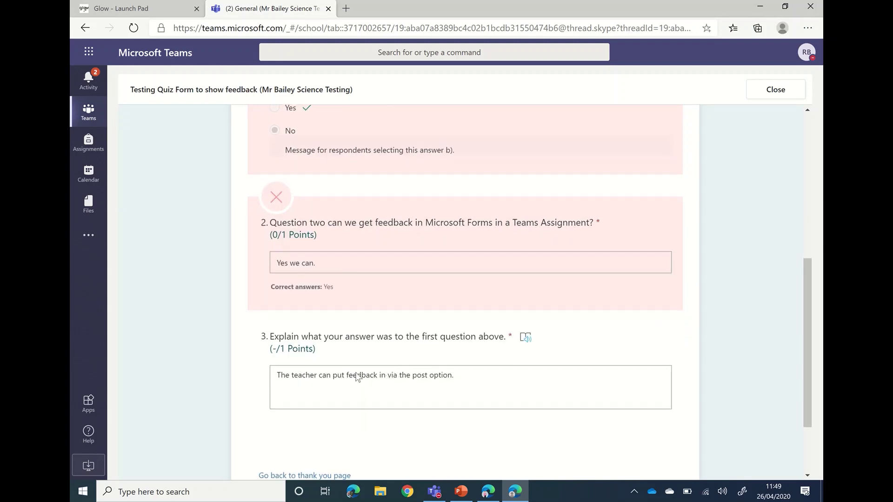
scroll(356, 375, down, 1)
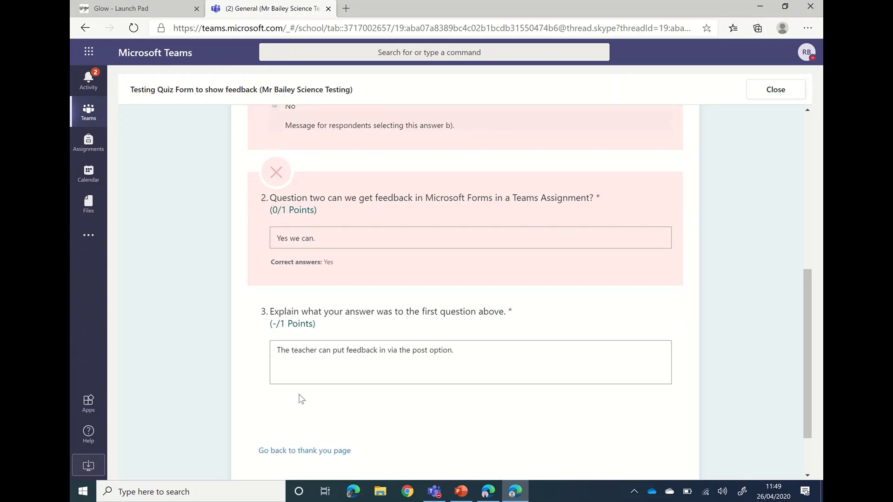
scroll(301, 399, down, 1)
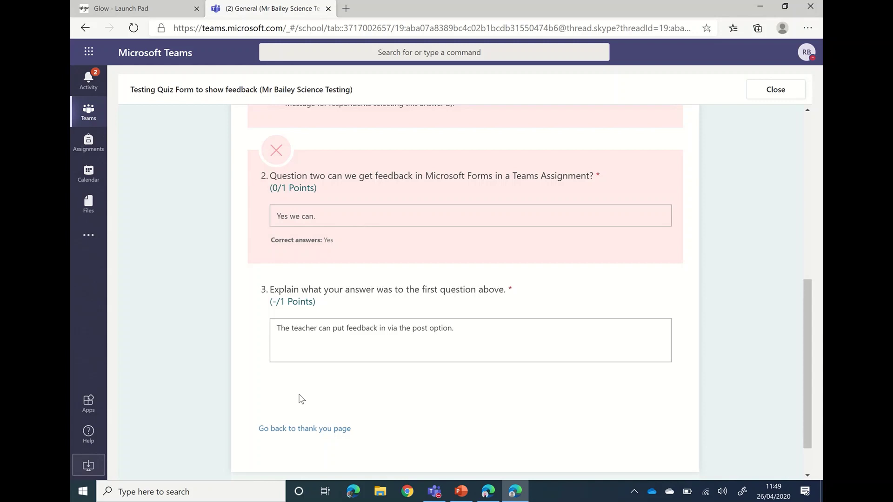
click(326, 438)
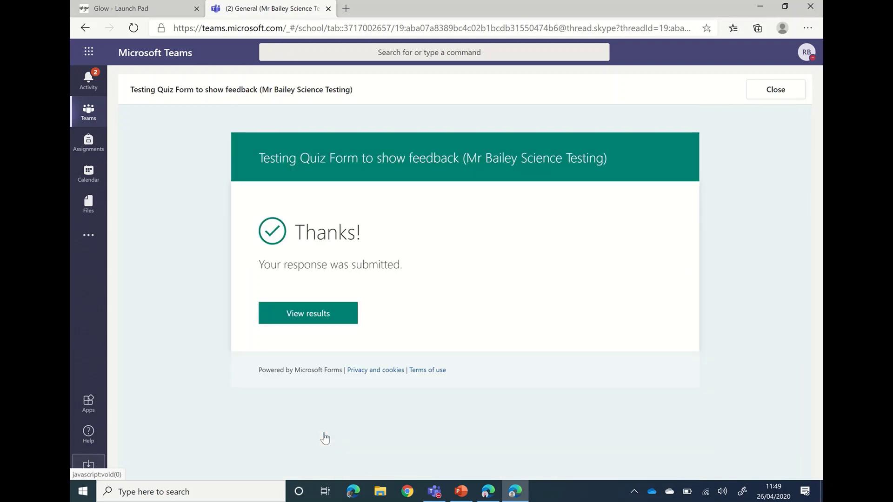
Step: Switch to the teacher's browser window and open the handed-in submission for the Testing Quiz Form to show feedback assignment
click(488, 496)
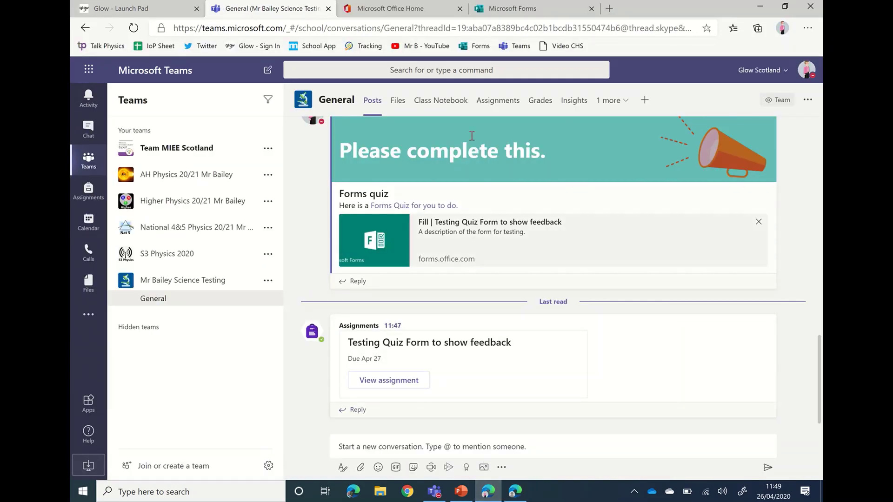
mouse_move(506, 11)
click(373, 28)
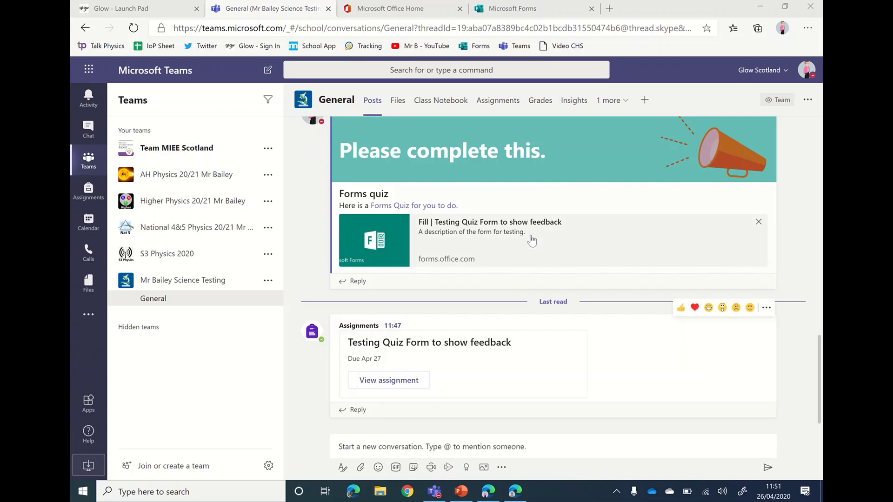
click(498, 107)
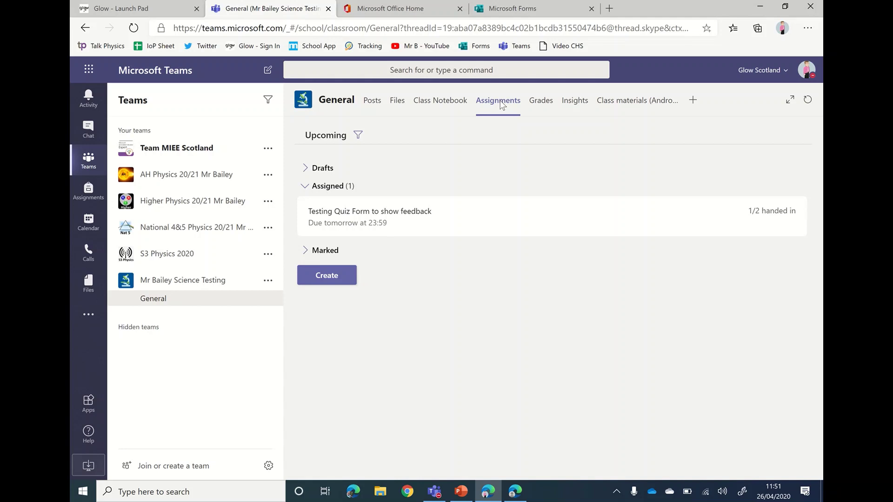
click(379, 227)
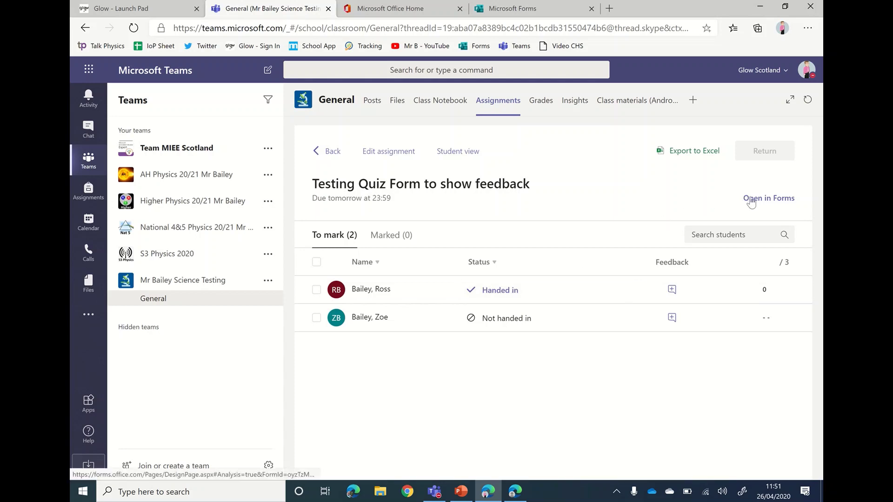
click(497, 292)
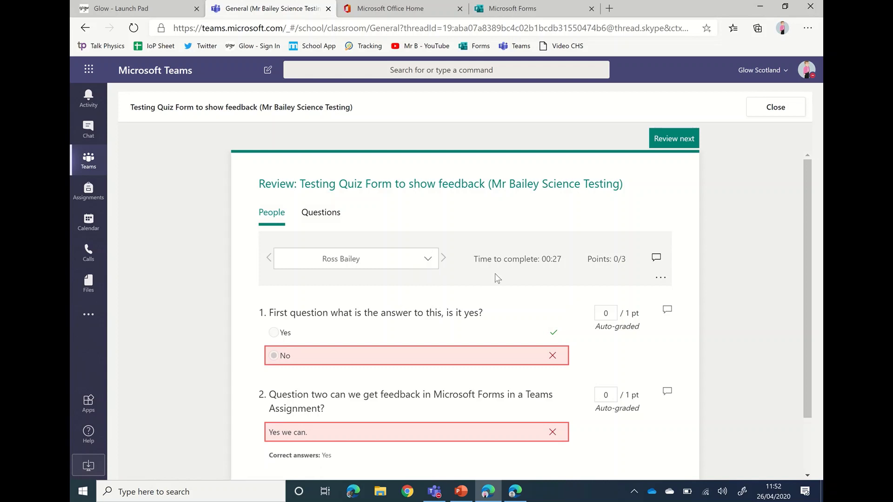
Step: Add the feedback "The answer was yes because..." to the student's answer for question 1
scroll(495, 274, down, 1)
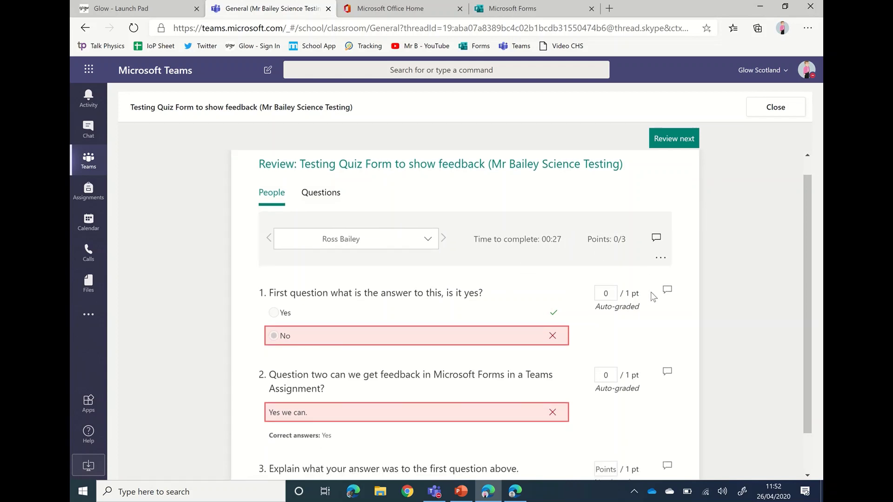
click(667, 290)
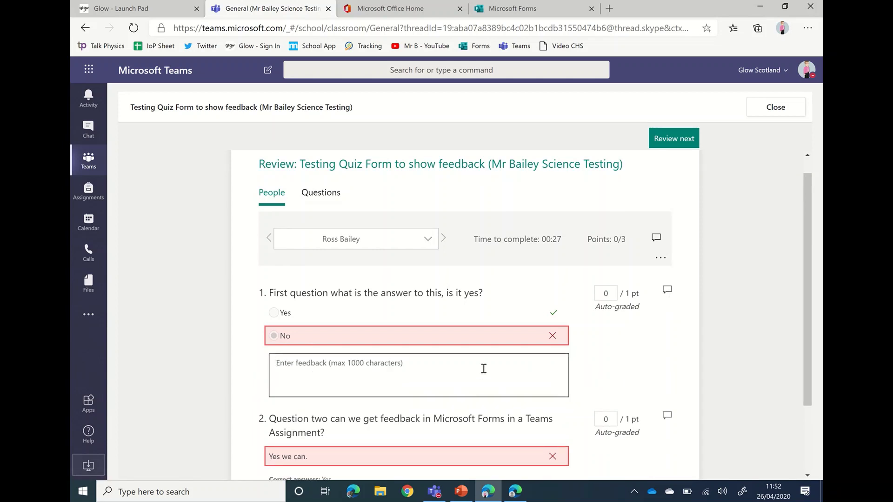
text(The answer )
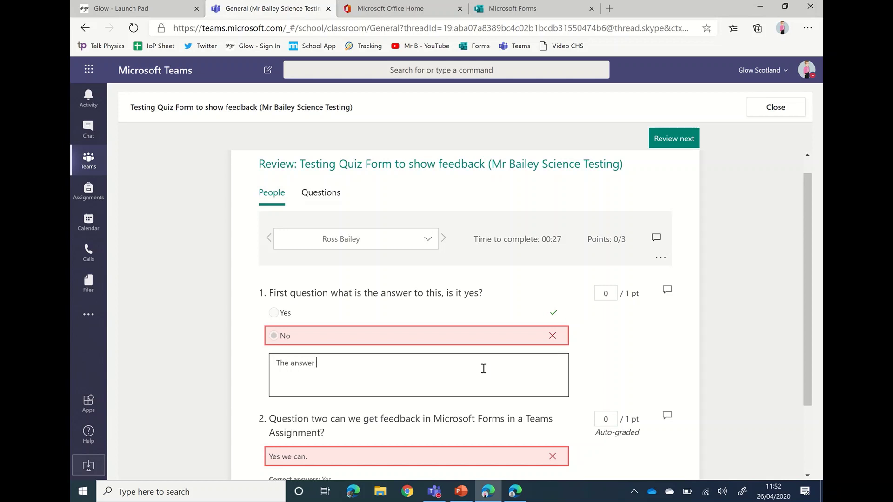
text(was )
text(yes beacu)
text(se...)
Step: Add the feedback "Correct answer. Well done." to question 2 and set its score to 1 point
scroll(484, 368, down, 2)
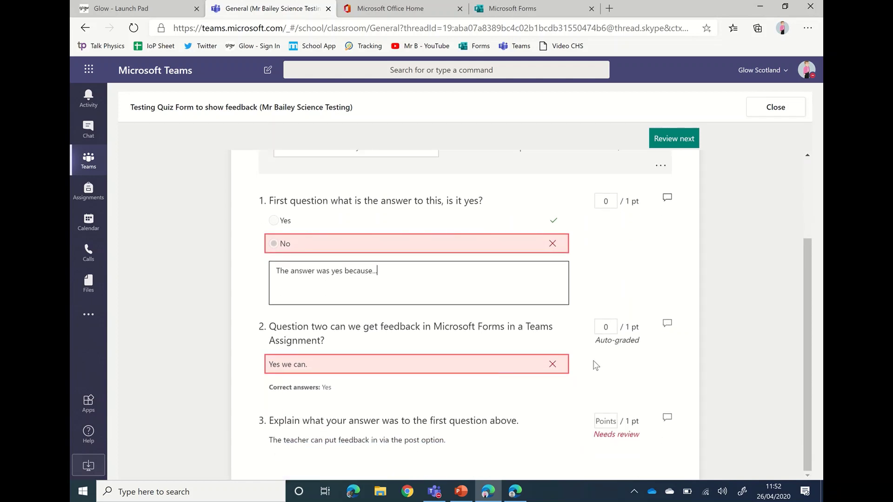
click(667, 323)
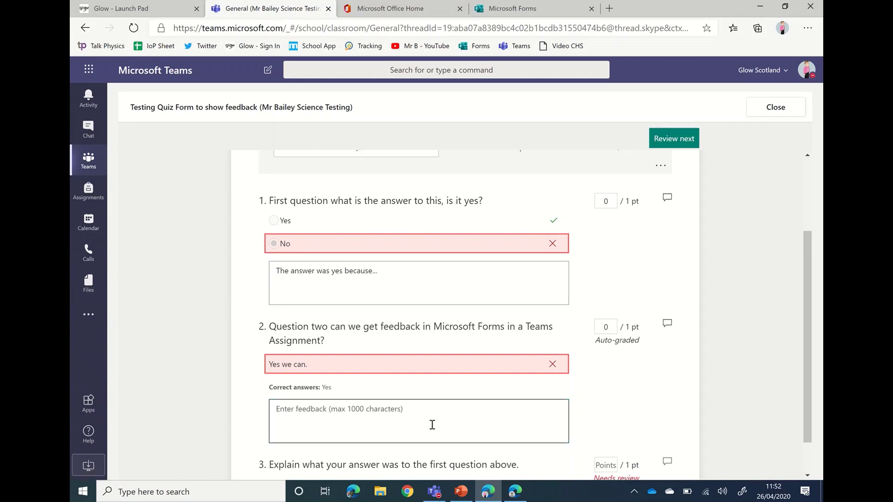
text(Correct)
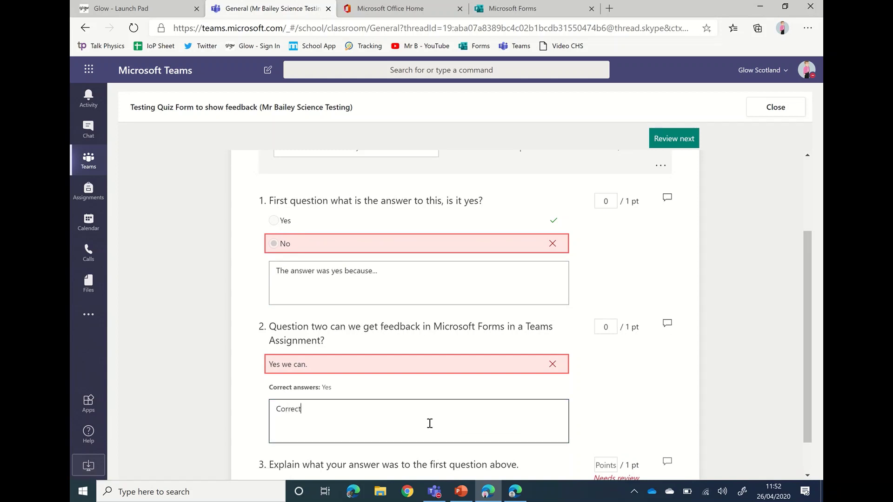
text( answer.  Well dones)
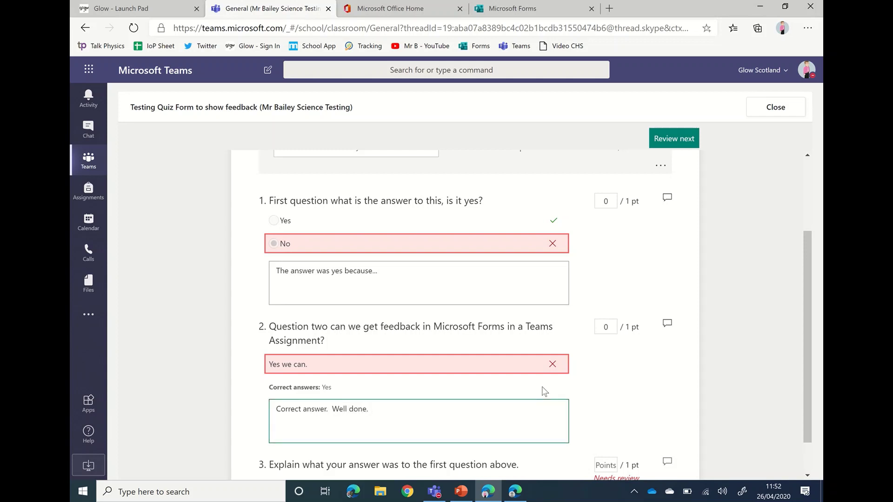
click(606, 328)
text(1)
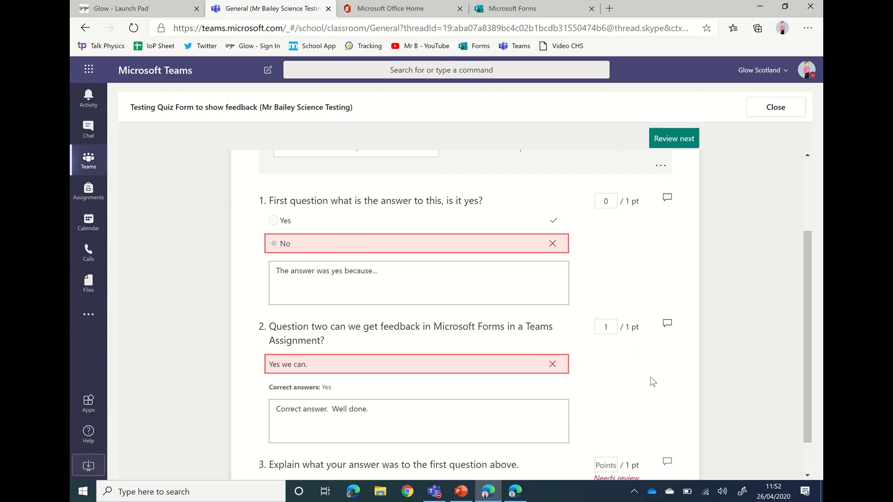
Step: Set question 3's score to 1 point and add the feedback "Well done a great answer."
scroll(651, 377, down, 1)
click(605, 422)
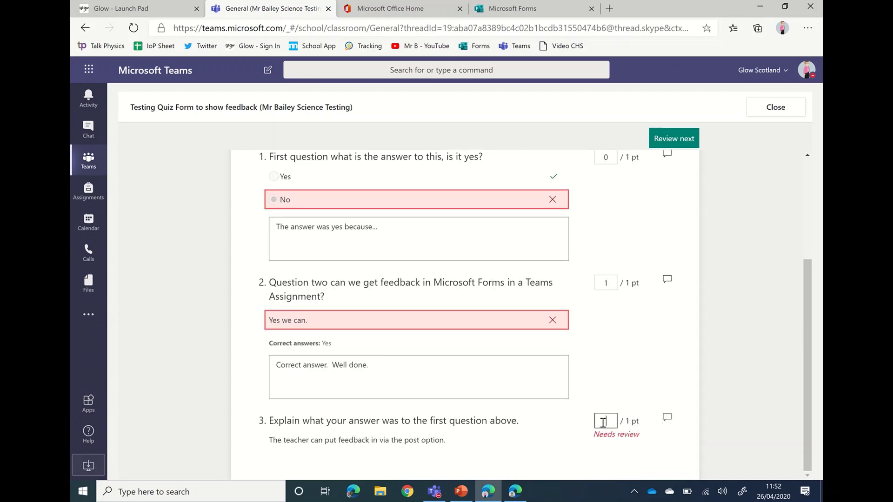
text(1)
scroll(581, 423, down, 1)
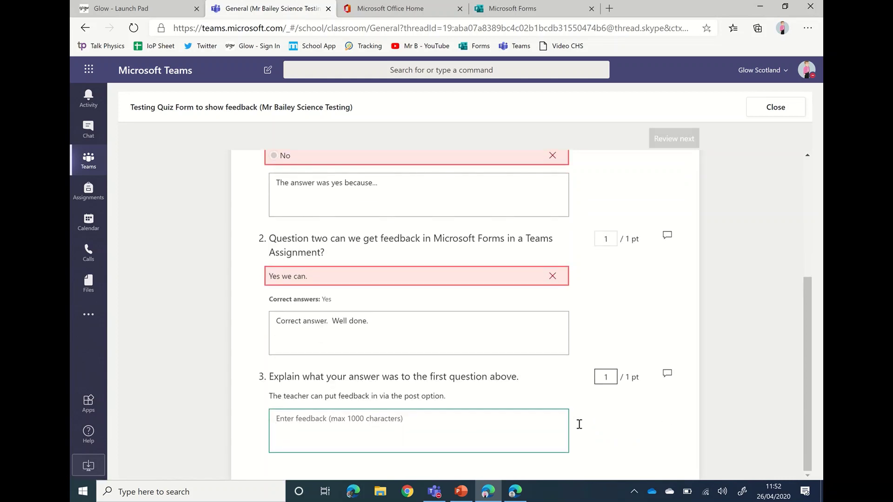
click(465, 431)
text(Well )
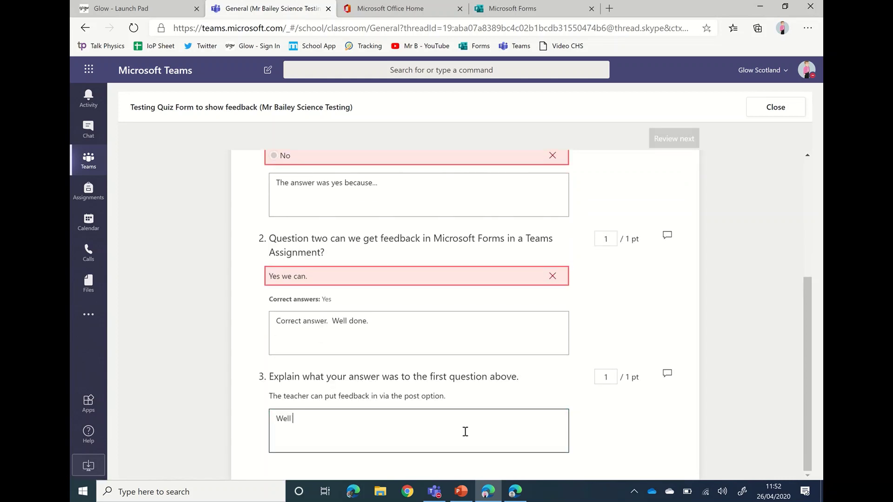
text(done a great answer.)
Step: Add overall feedback: "This feedback in the top box goes into the assignment part and can be clearly seen. Well done excellent work."
scroll(574, 349, up, 4)
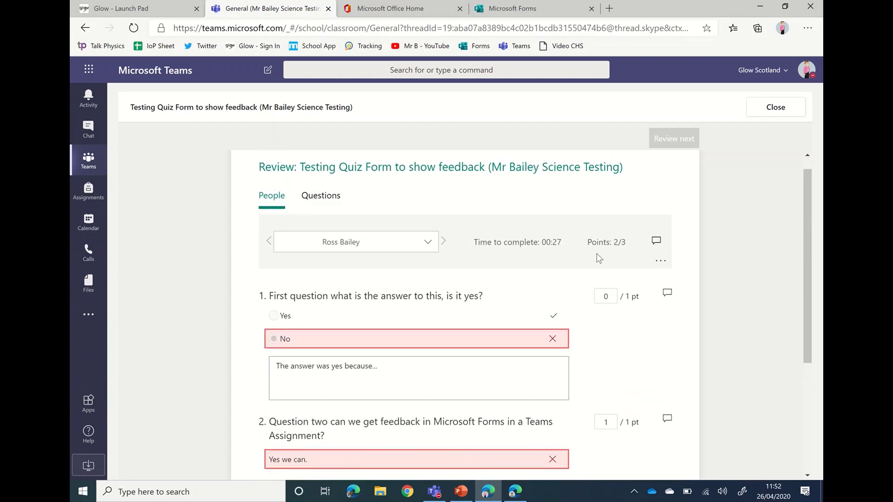
click(655, 242)
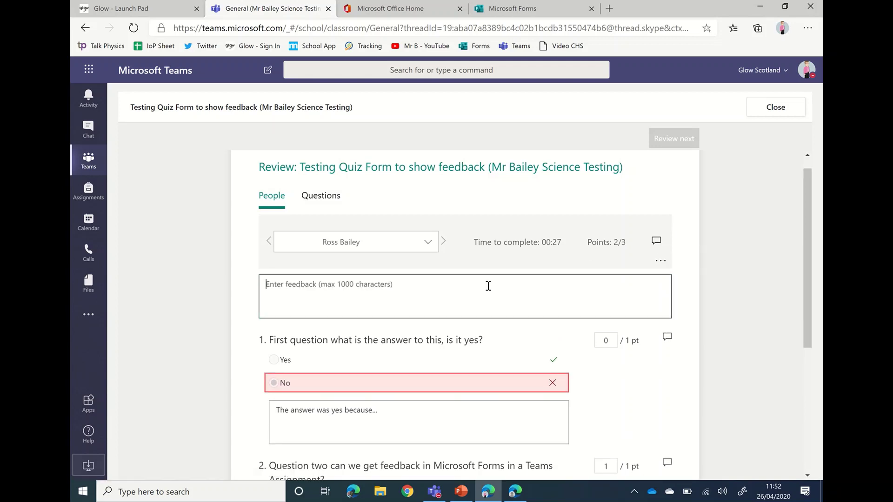
text(This )
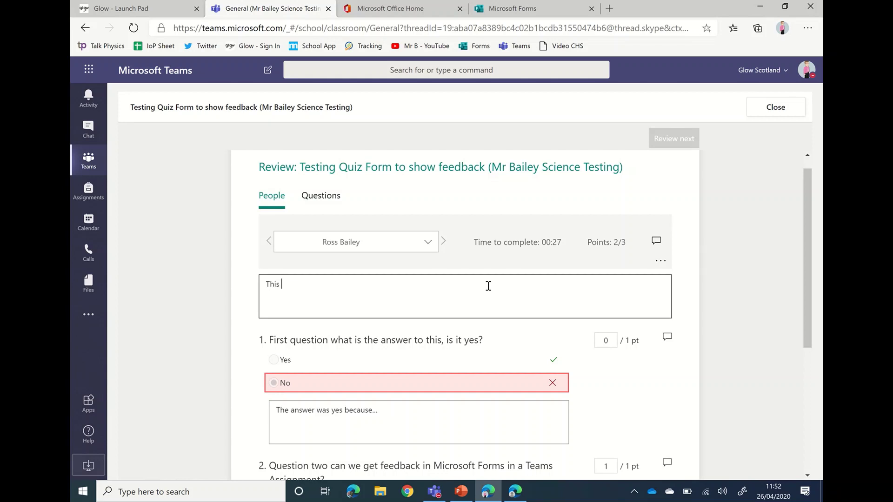
text(feedc)
text(ack in the top box )
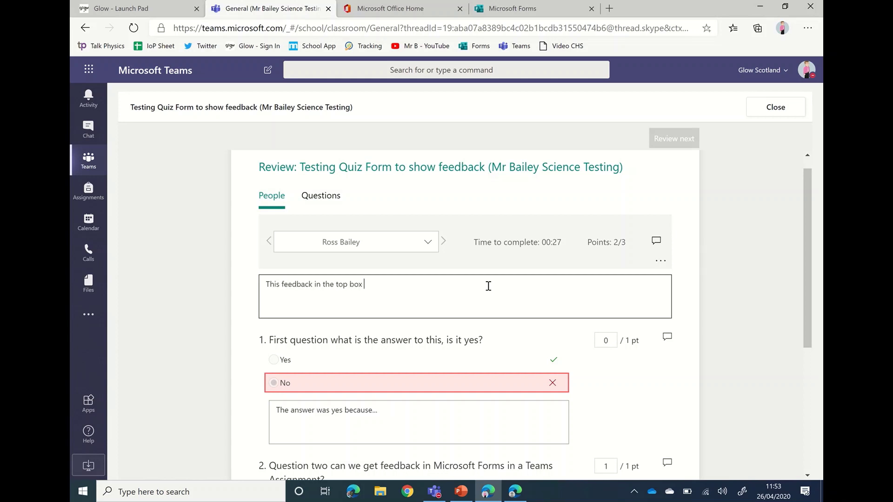
text(goes into the assignment part and can )
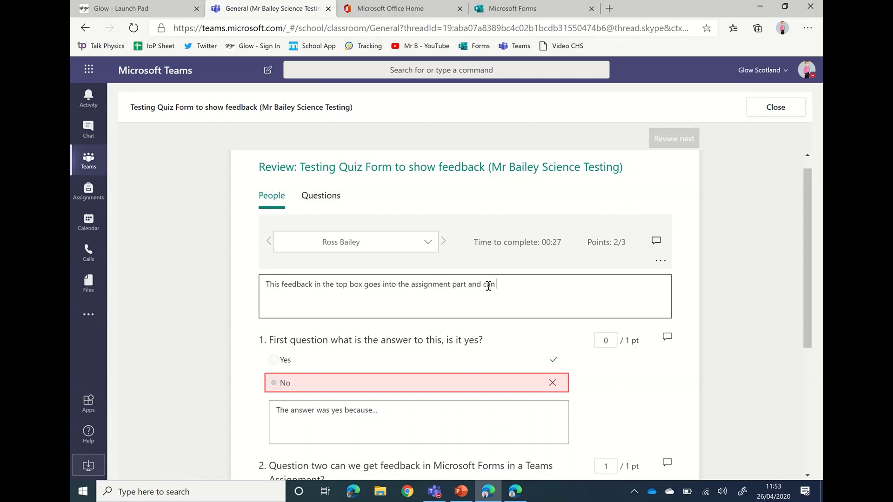
text(be clearly seen. Well done excellent work.)
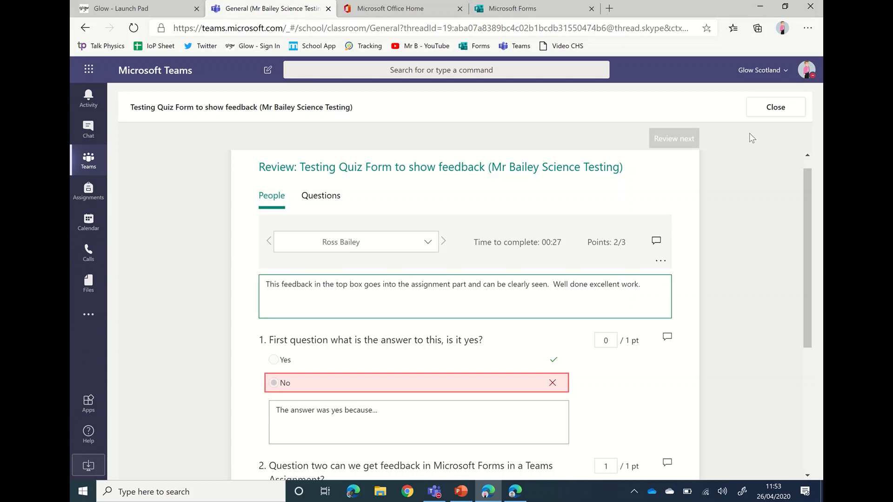
Step: Close the response review, switch to the student's browser window, and reopen the quiz from the assignment to check for feedback
click(775, 107)
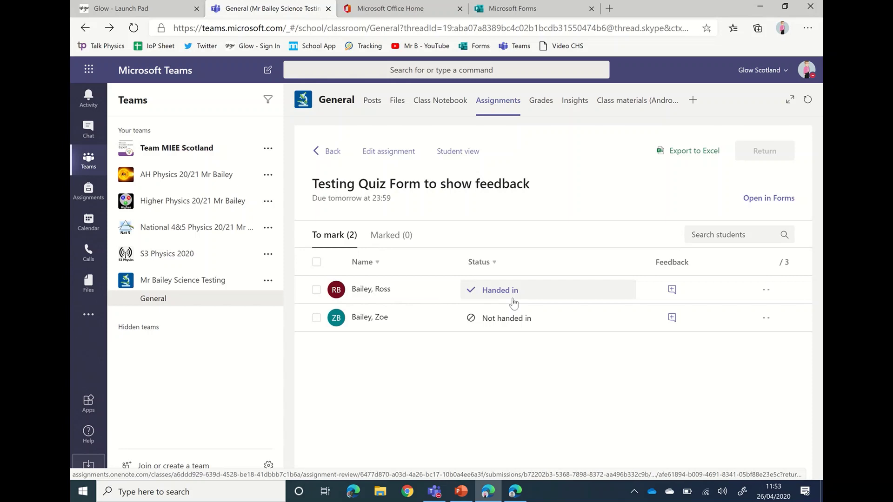
click(515, 492)
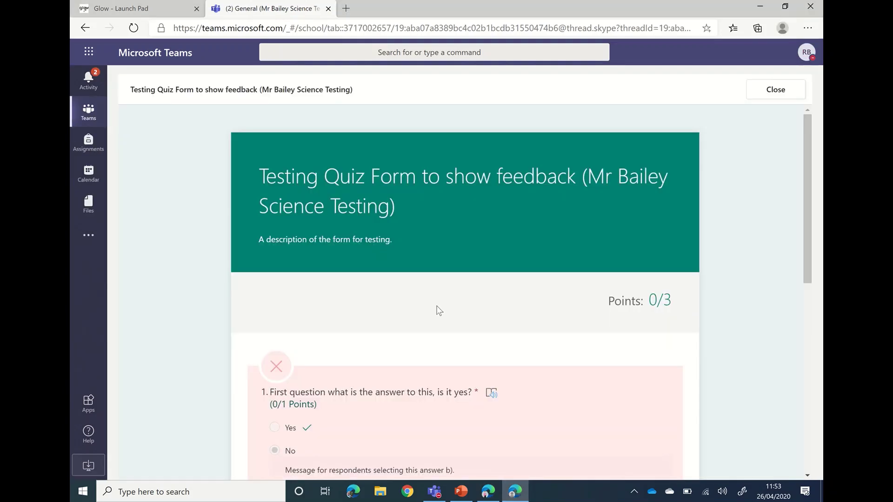
click(758, 89)
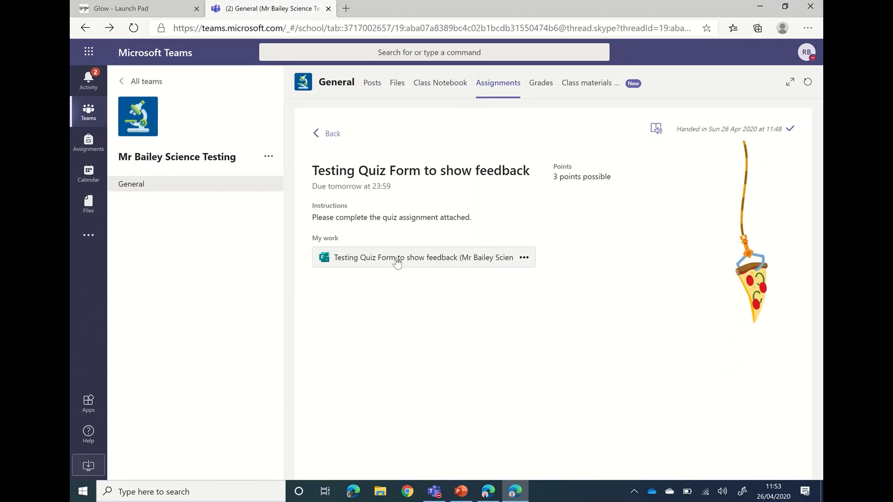
click(397, 260)
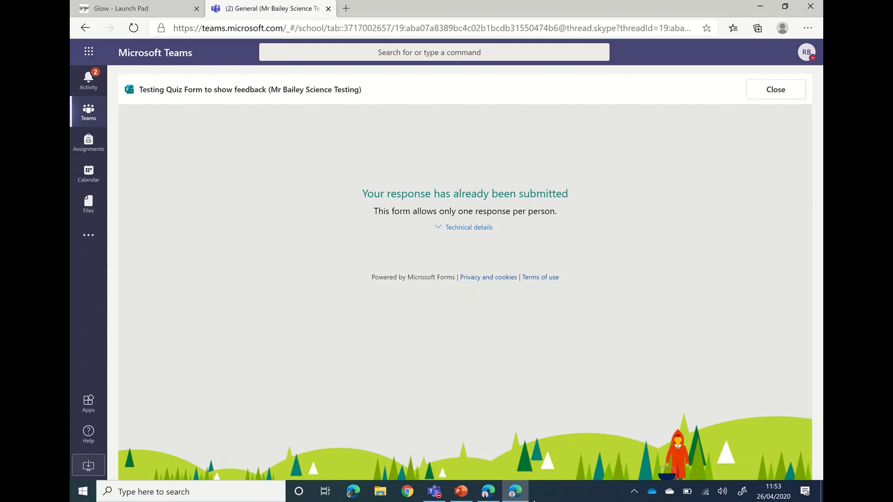
Step: In the teacher's window, reopen the handed-in quiz response, post its scores to the student, and close the review
click(486, 492)
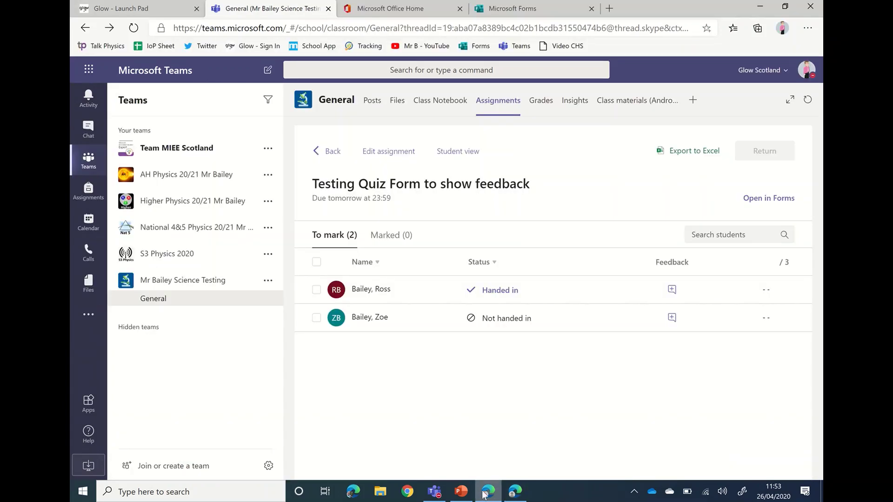
click(513, 296)
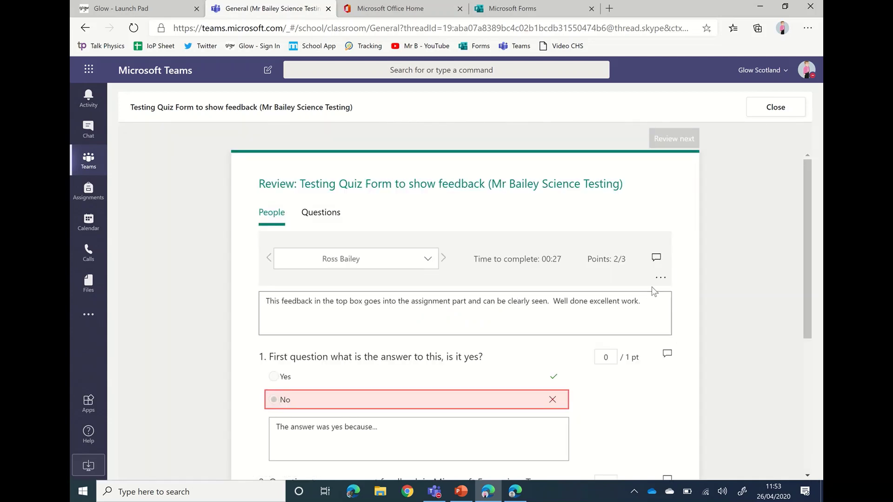
click(661, 279)
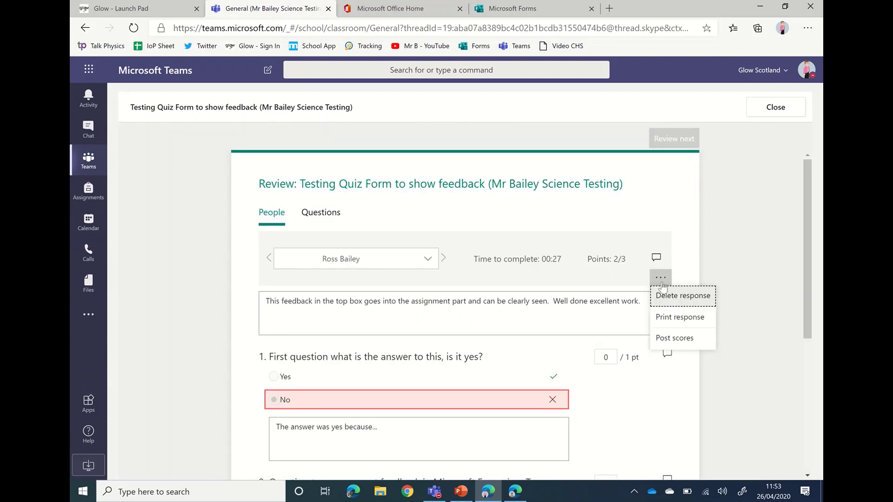
click(674, 338)
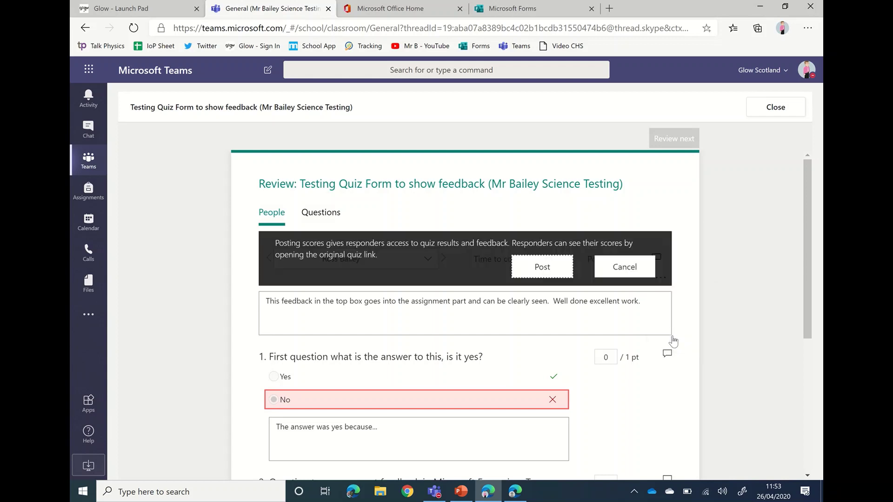
click(541, 272)
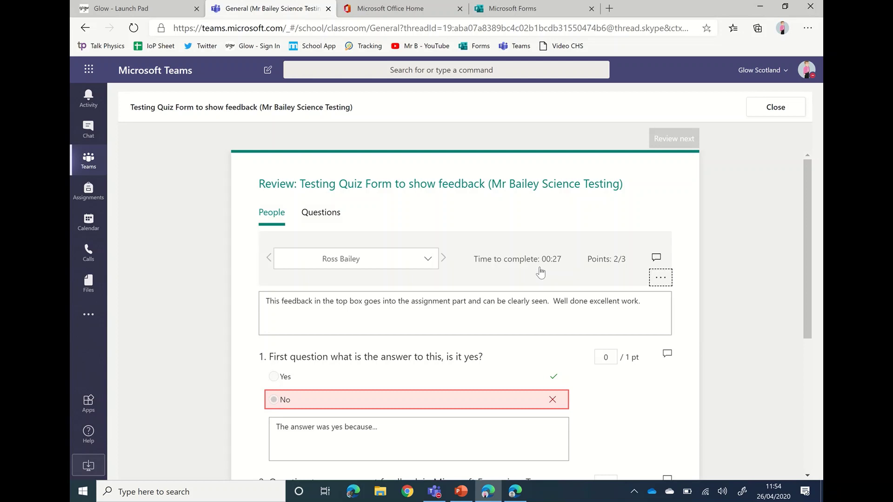
click(774, 108)
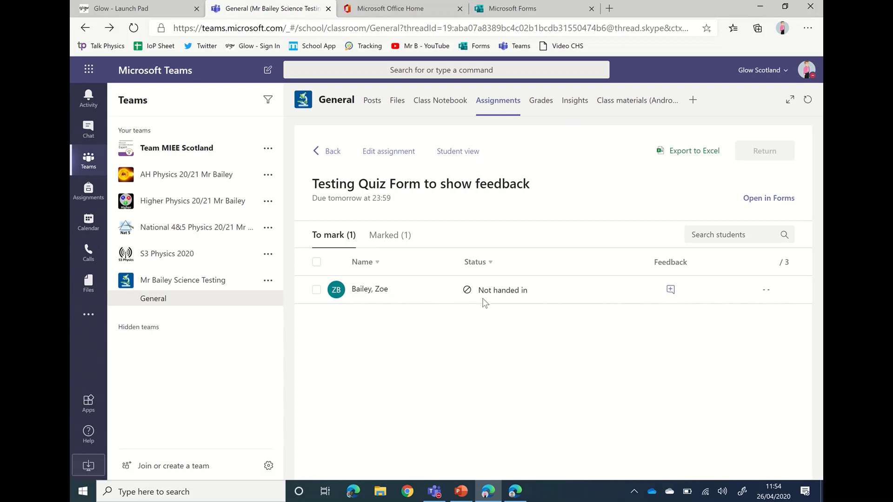
Step: View the returned submission among the marked work and check its feedback comment, refreshing the results
click(397, 238)
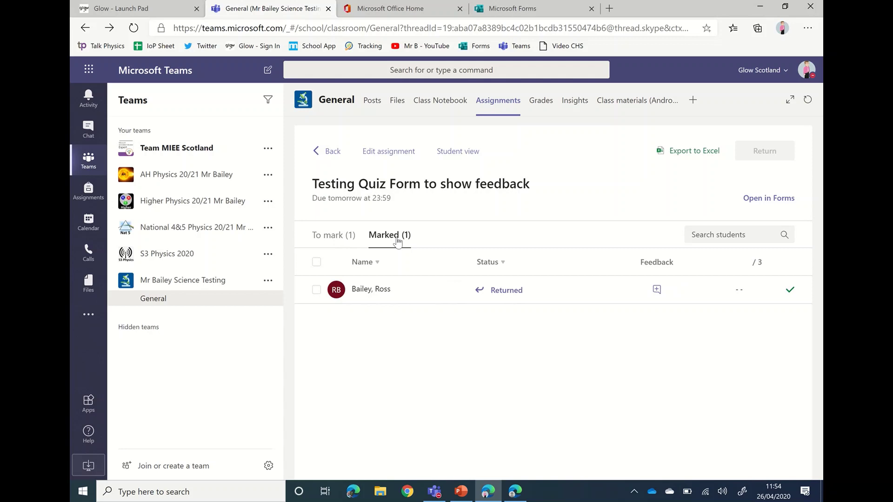
click(657, 290)
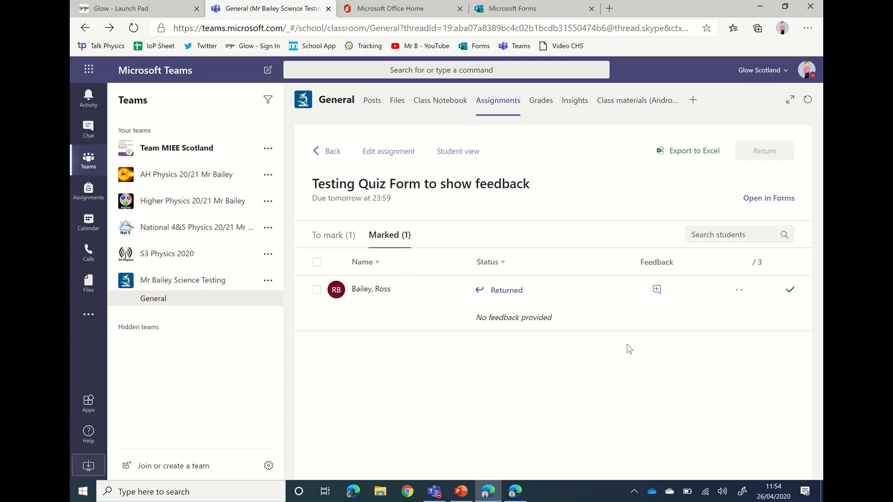
click(657, 293)
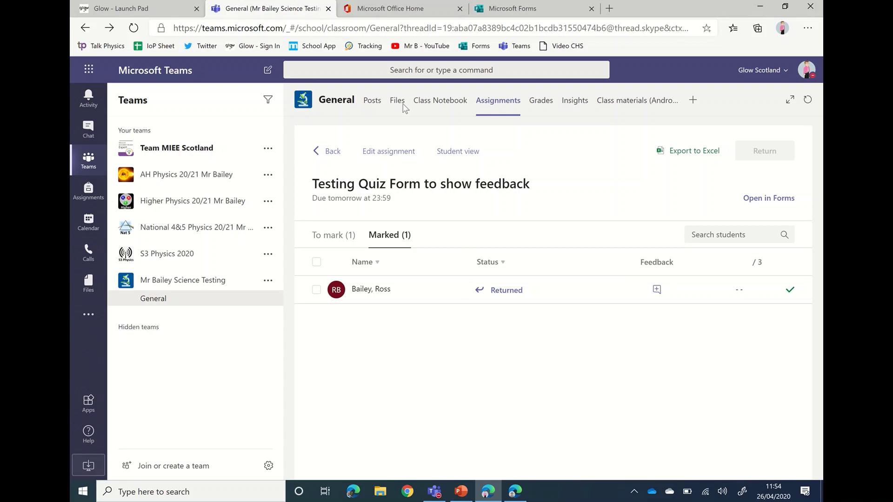
click(372, 24)
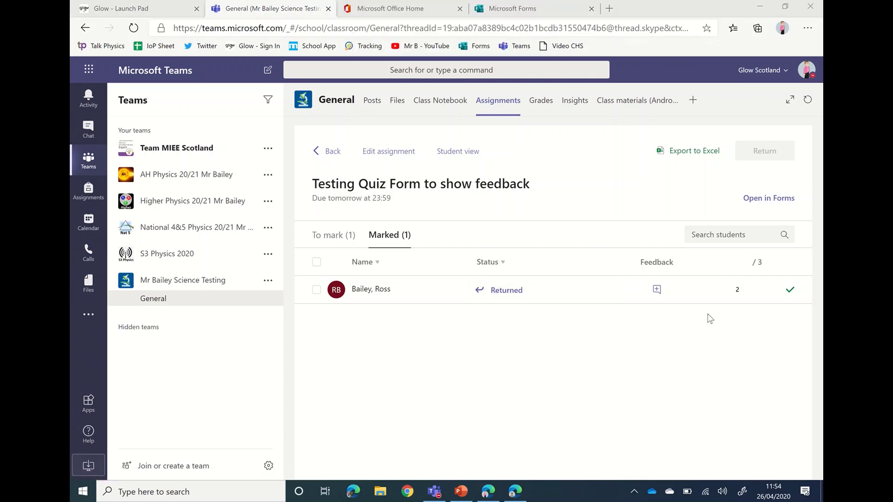
click(656, 291)
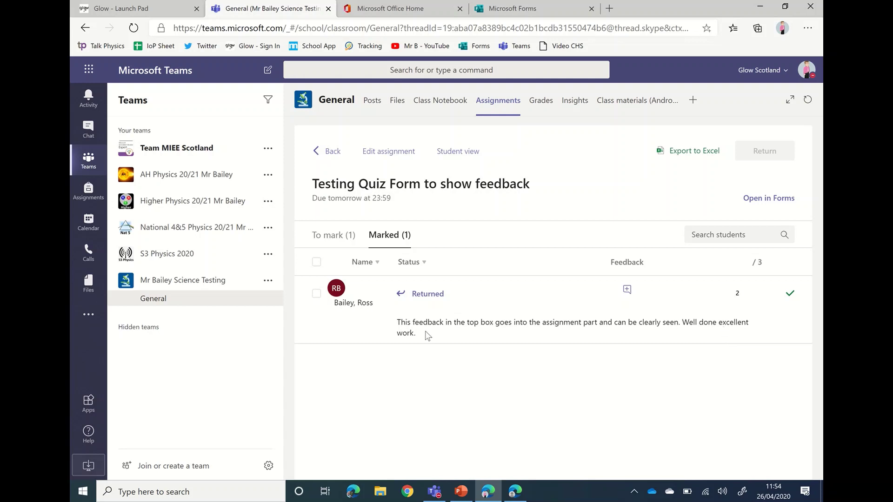
click(628, 298)
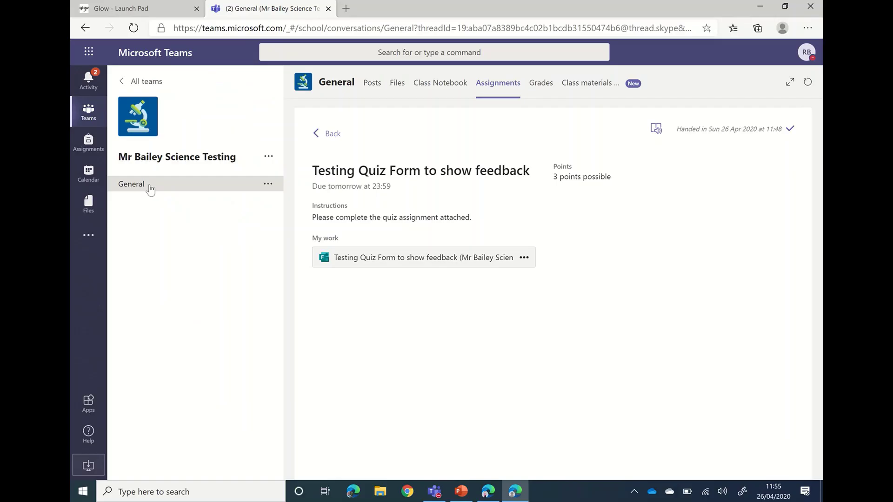
Step: As the student, open the returned assignment from the General channel and read the quiz's overall and per-question feedback
click(149, 186)
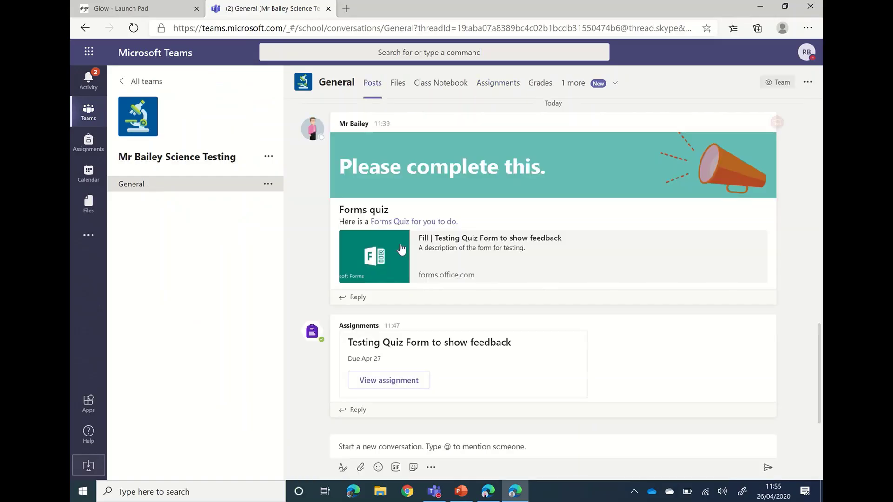
click(404, 390)
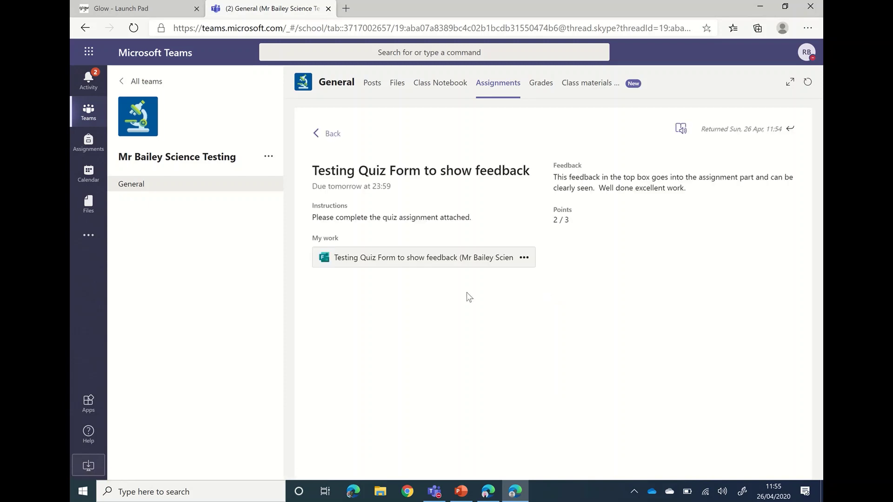
click(440, 263)
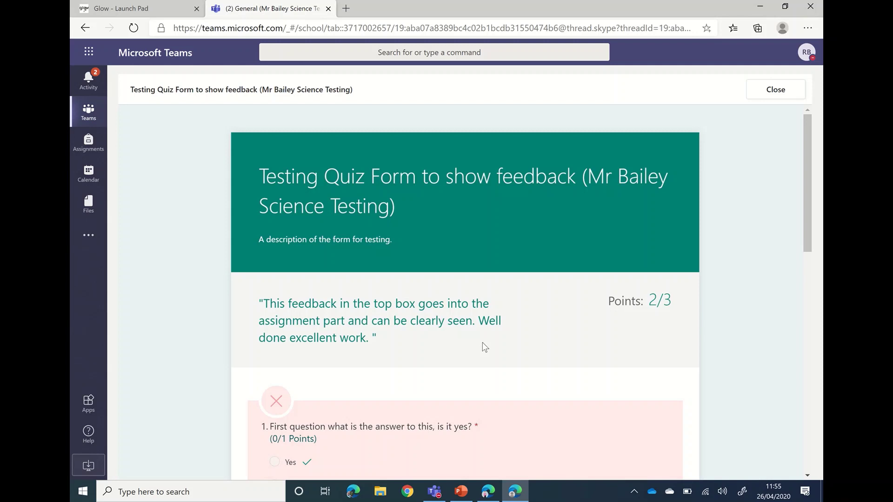
scroll(484, 342, down, 3)
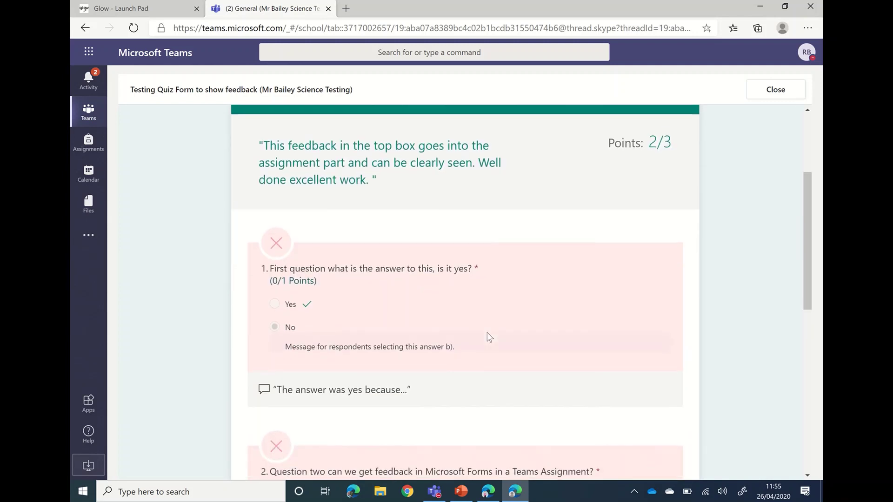
scroll(486, 337, down, 1)
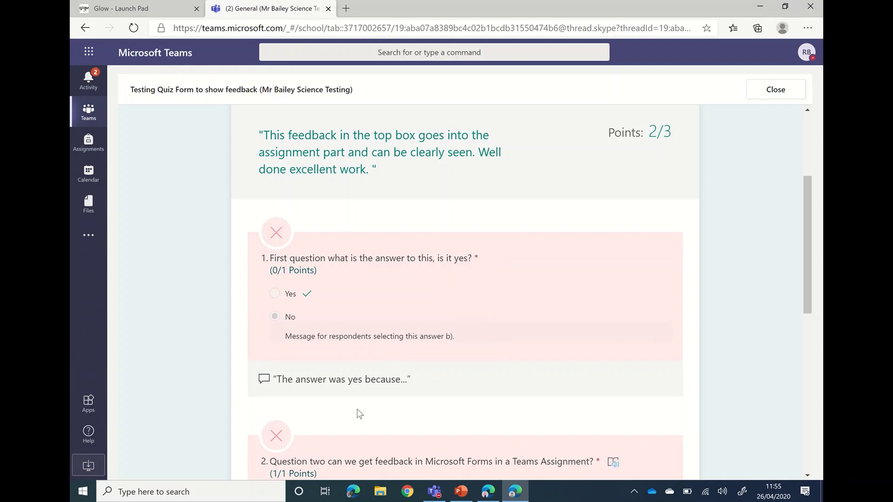
scroll(431, 389, down, 5)
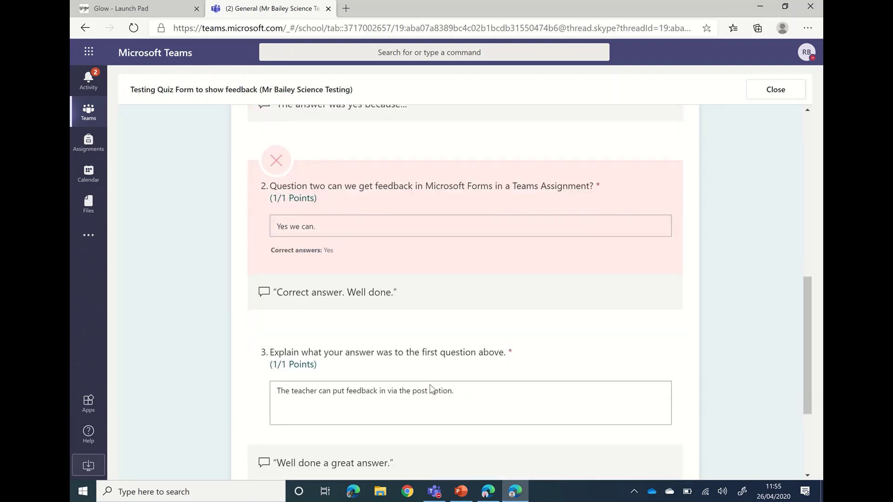
scroll(430, 389, down, 3)
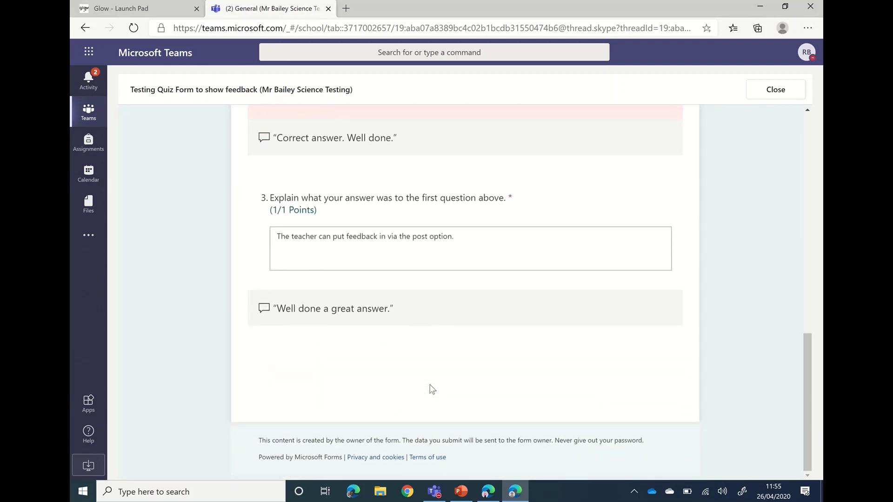
click(780, 97)
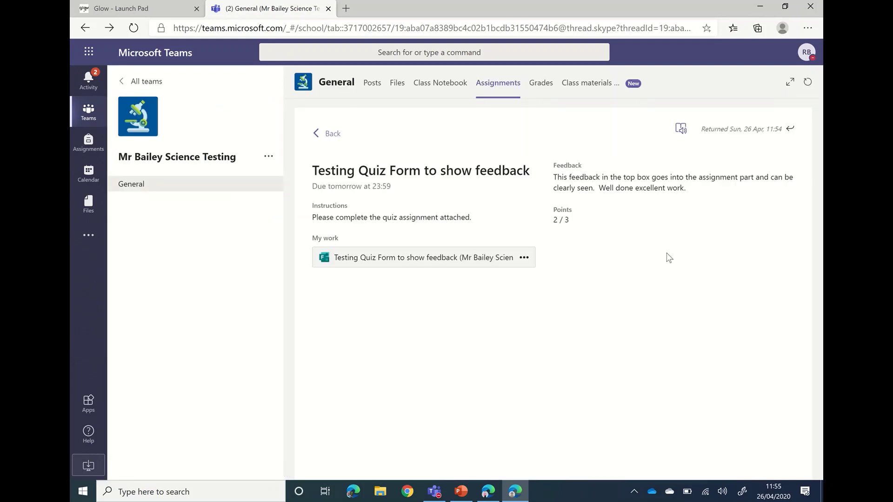
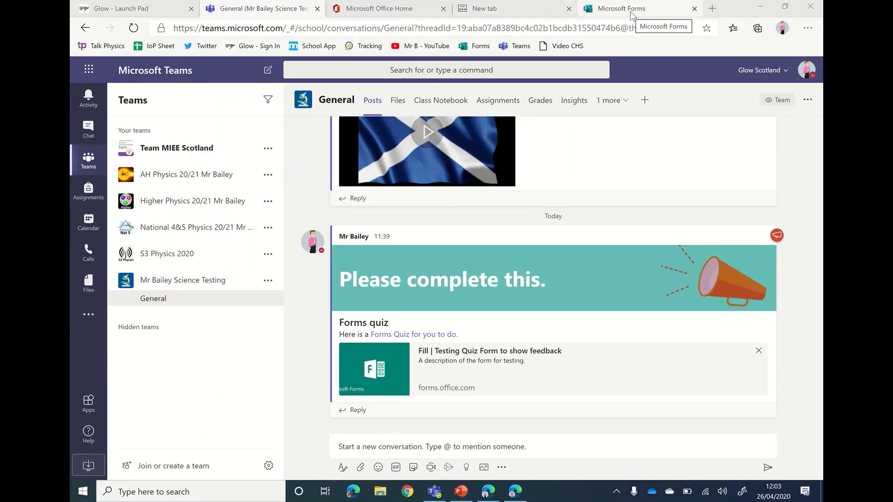
Step: Switch to Microsoft Forms, show the group forms, and look through the list of groups for the forms stored under each class team
click(631, 15)
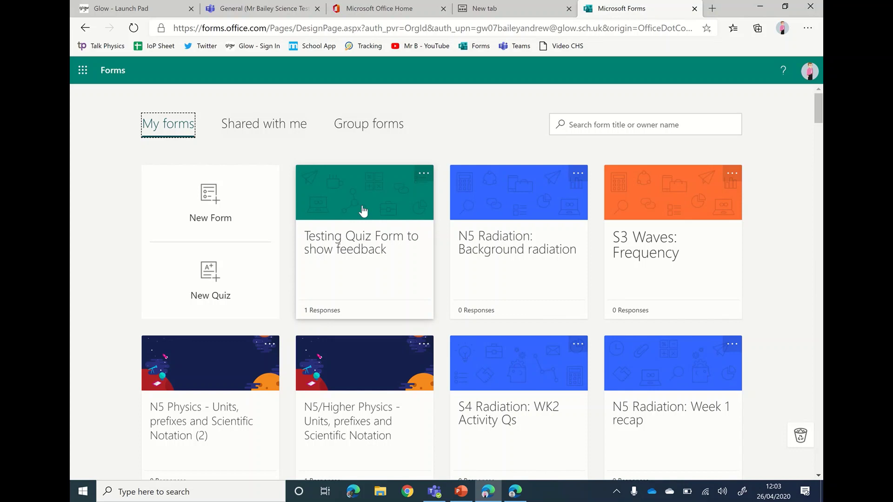
click(381, 125)
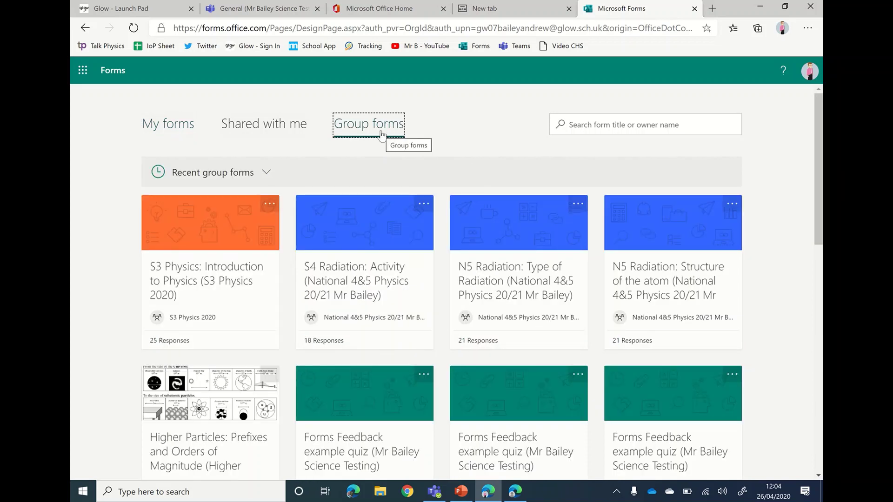
click(266, 175)
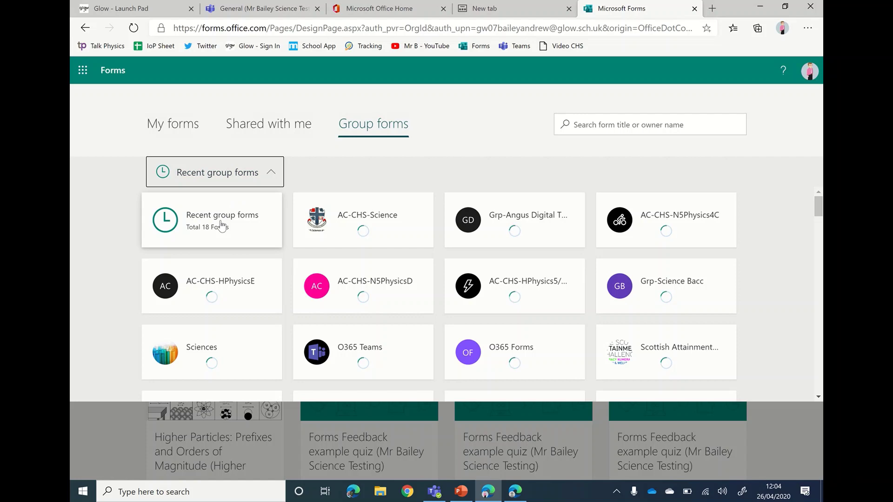
scroll(329, 267, down, 3)
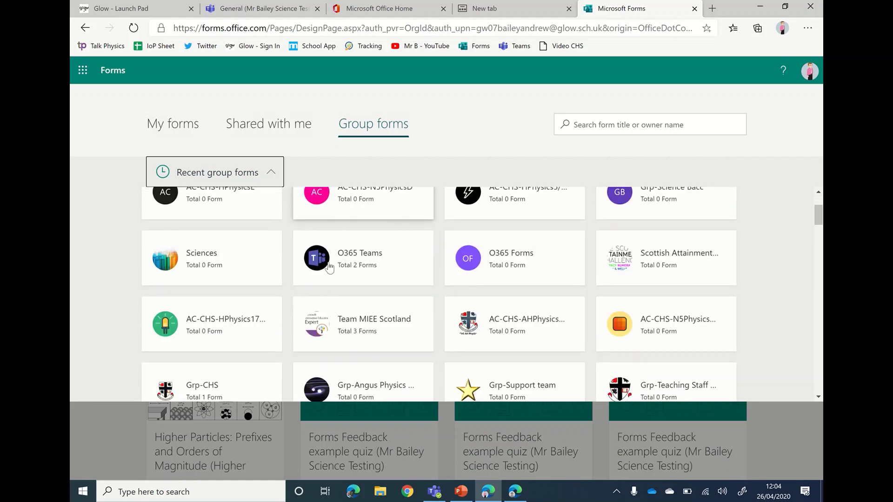
scroll(330, 268, down, 8)
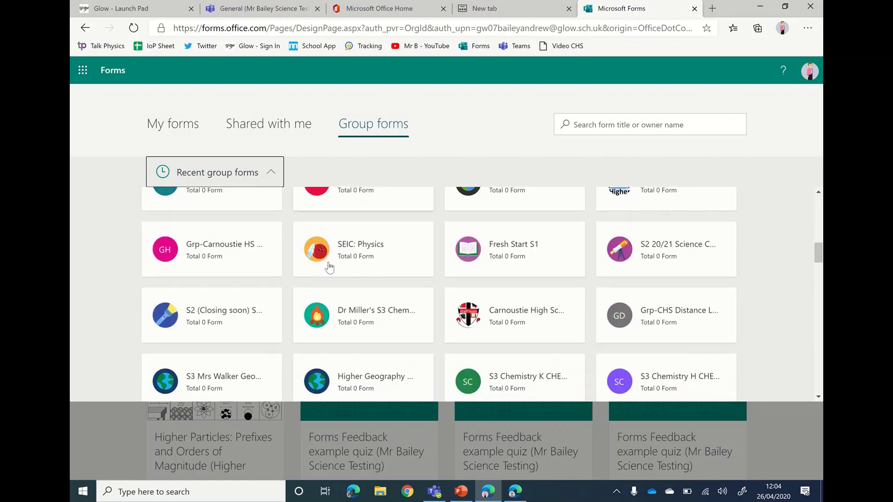
scroll(329, 268, down, 10)
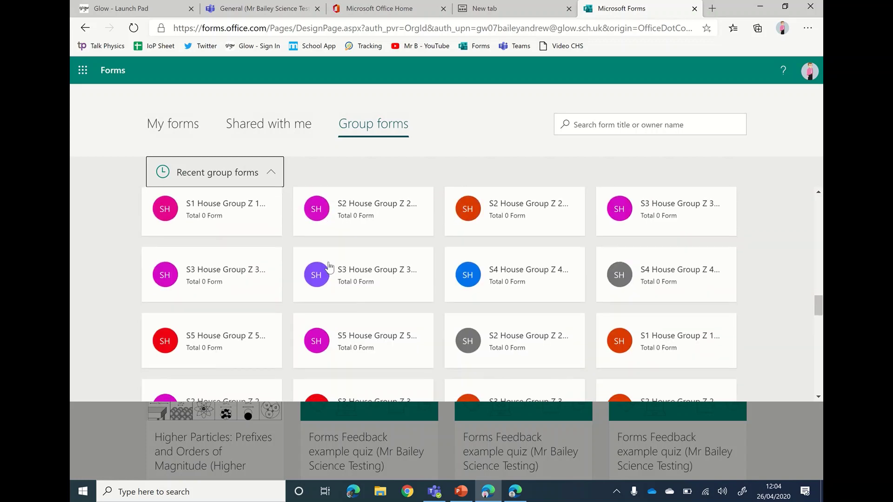
scroll(330, 267, down, 10)
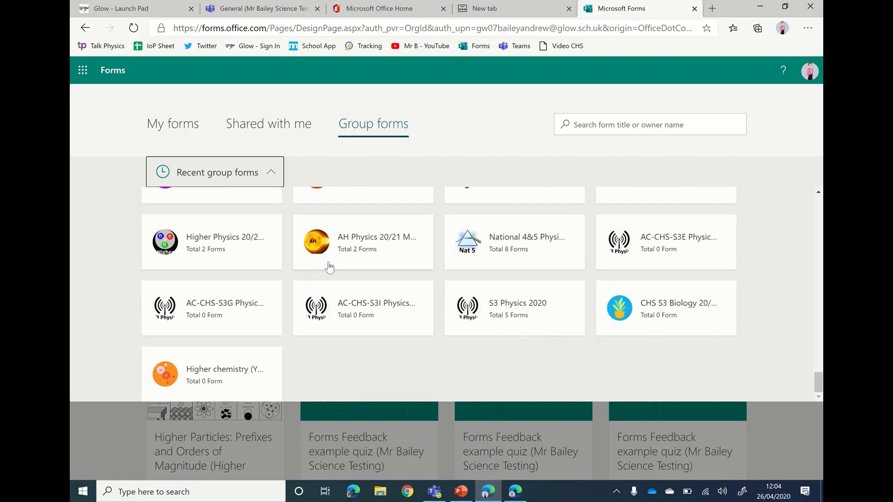
scroll(515, 333, up, 2)
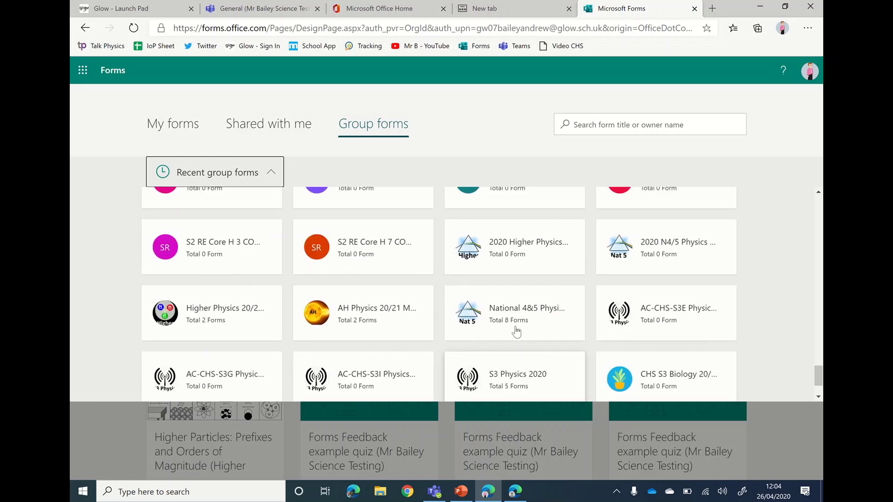
click(274, 174)
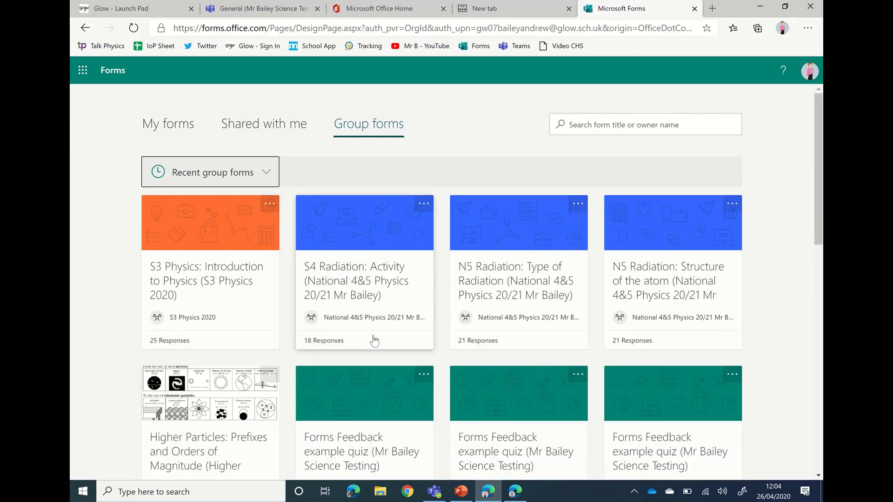
Step: Open the first "Forms Feedback example quiz" among the recent group forms, review its student response, and return to the response summary
scroll(373, 339, down, 2)
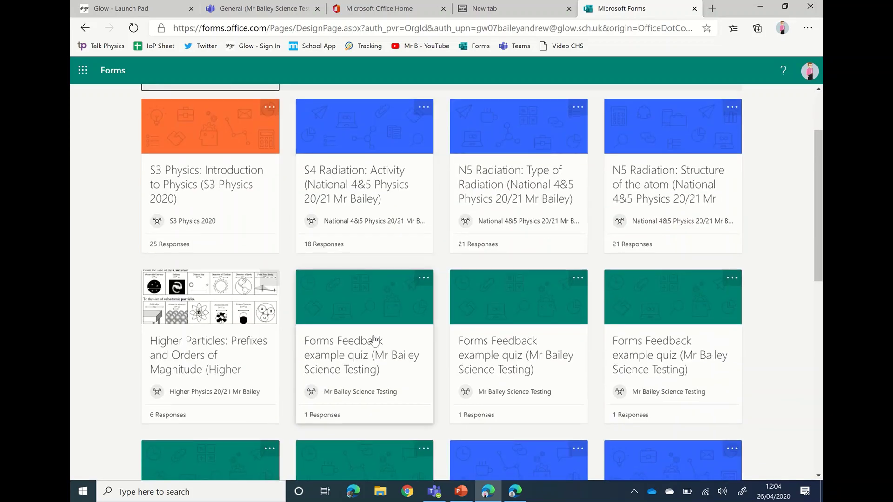
click(356, 357)
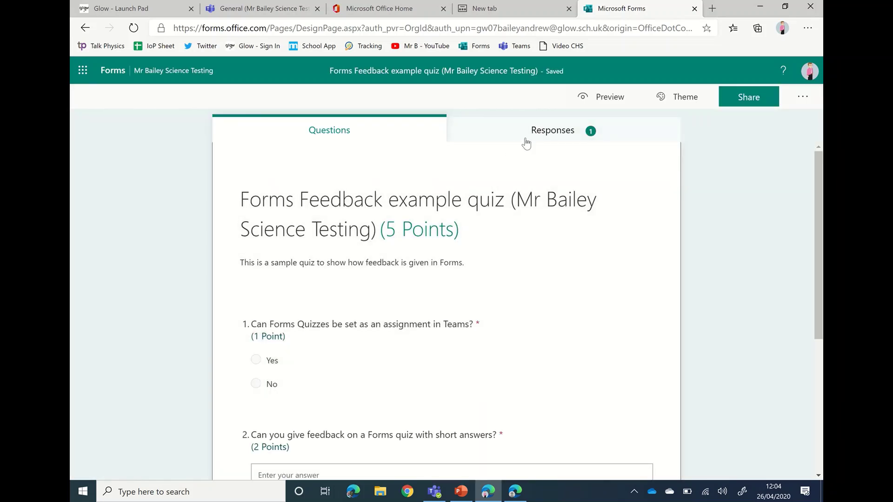
click(526, 139)
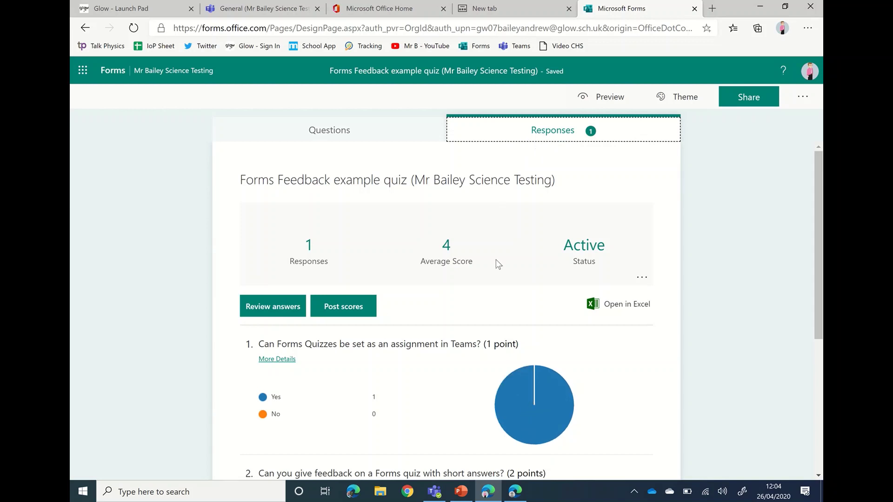
click(261, 312)
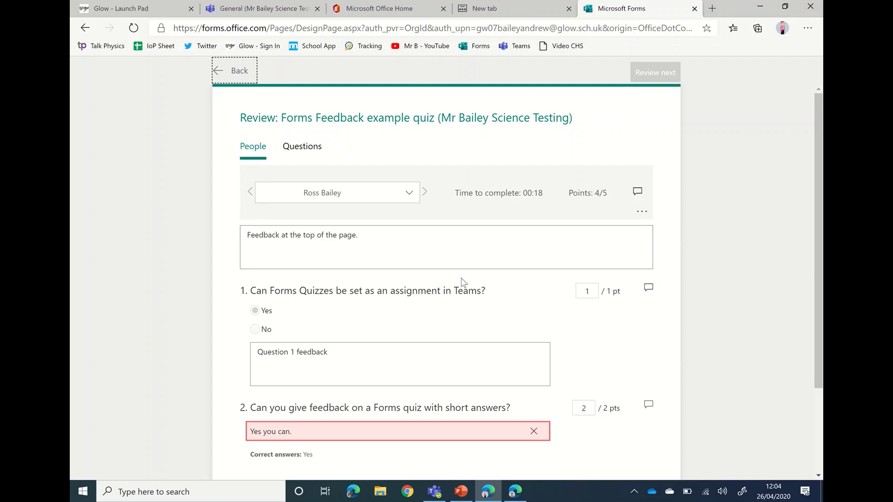
click(236, 71)
scroll(401, 302, down, 3)
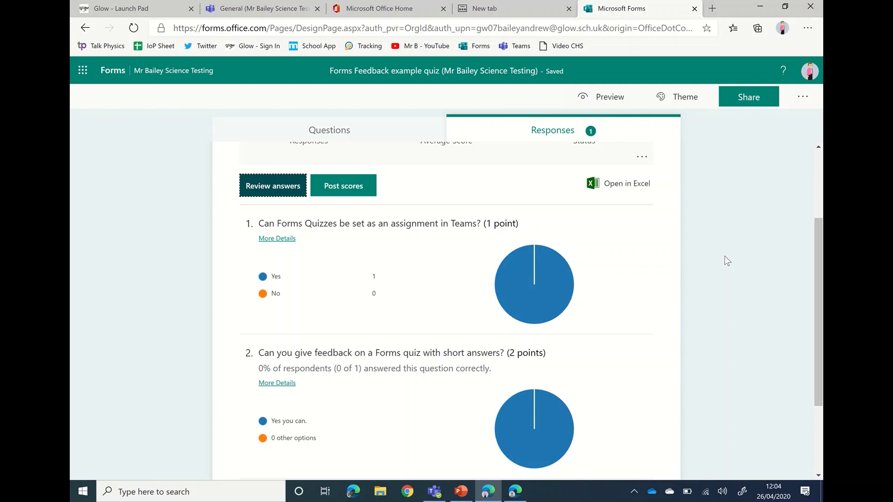
Step: Open the example quiz's sharing options and copy the link for collecting responses
click(752, 101)
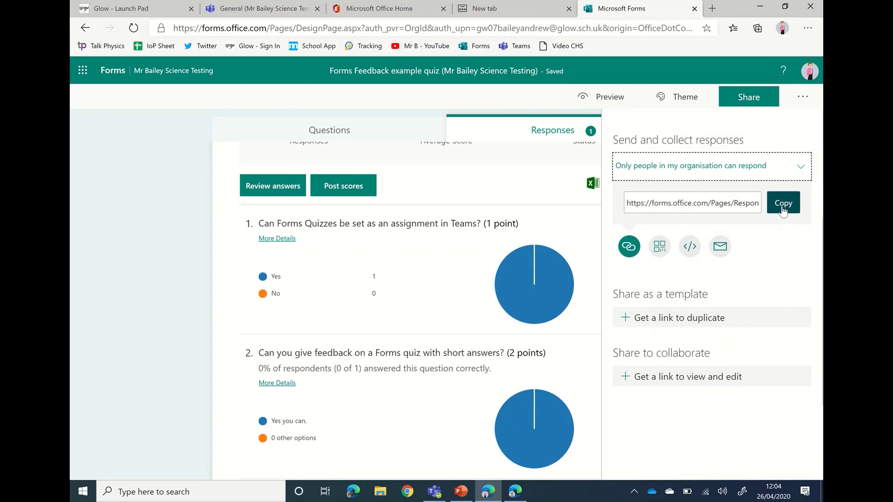
click(783, 208)
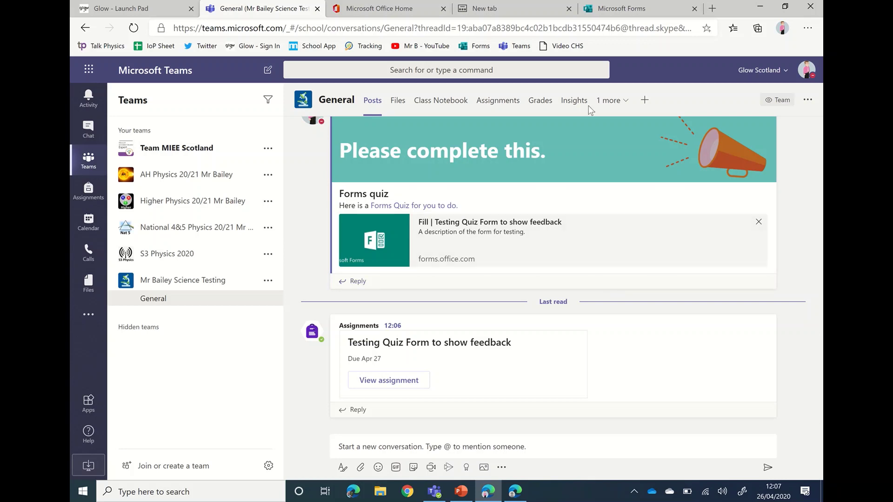
Step: In the Teams class's grades, open the work of the student who scored on "Testing Quiz Form to show feedback"
click(541, 106)
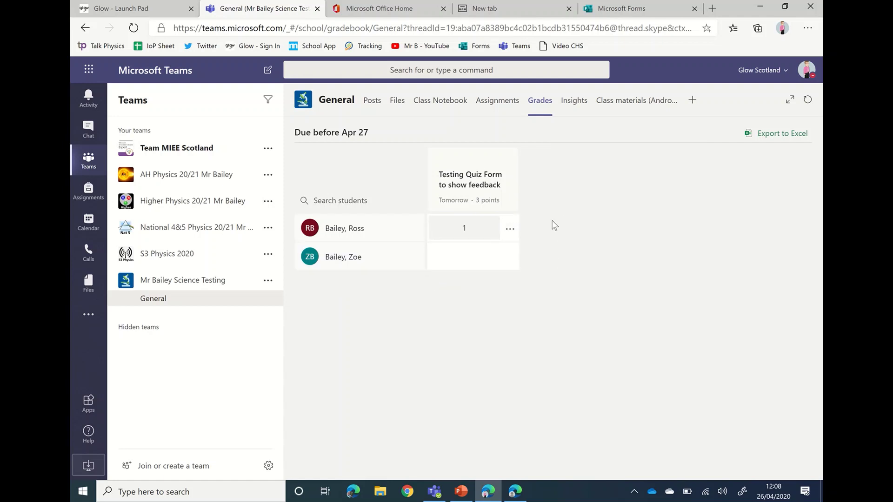
click(510, 236)
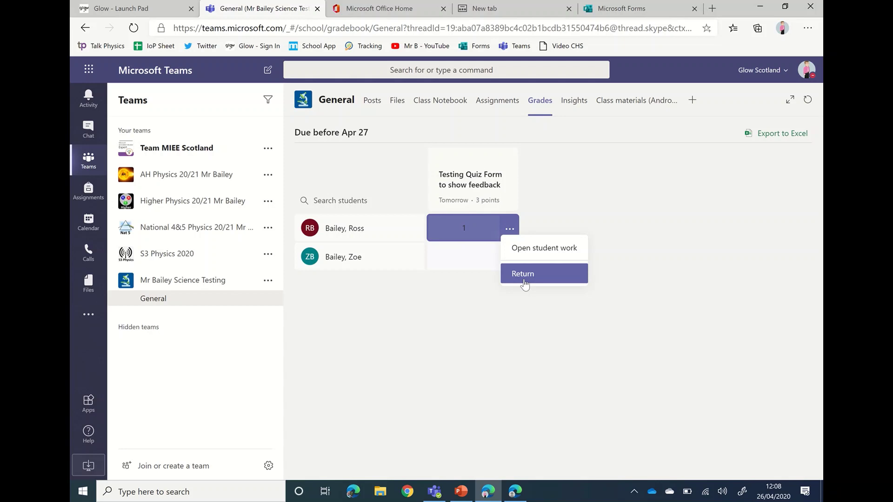
click(545, 251)
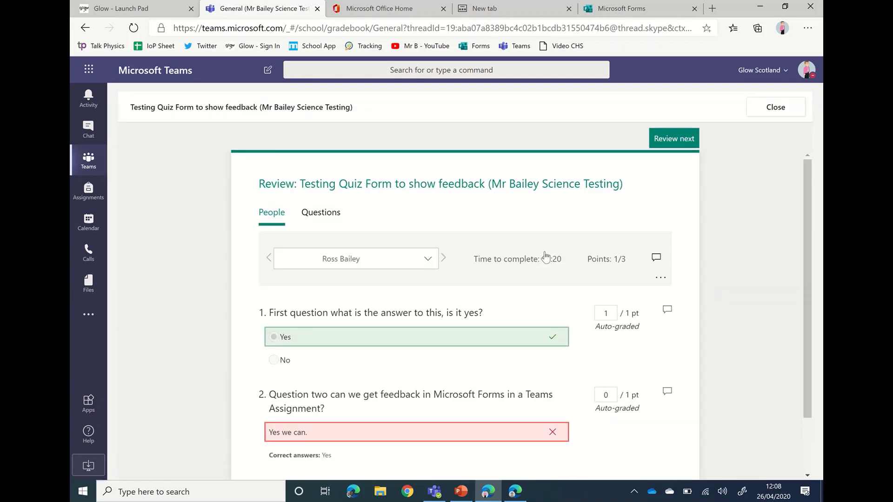
Step: Add overall feedback to the student's quiz response reading "Feedback overall very good work and a decent understanding."
scroll(545, 257, down, 1)
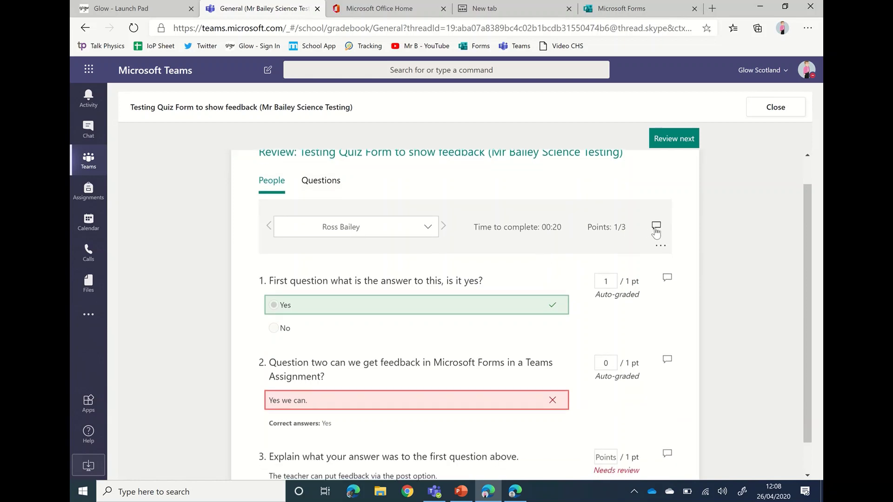
click(656, 227)
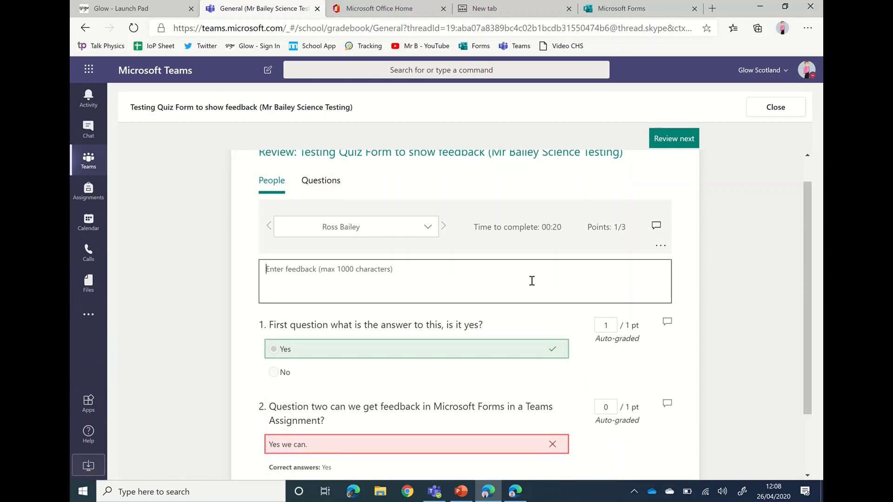
text(Feedback )
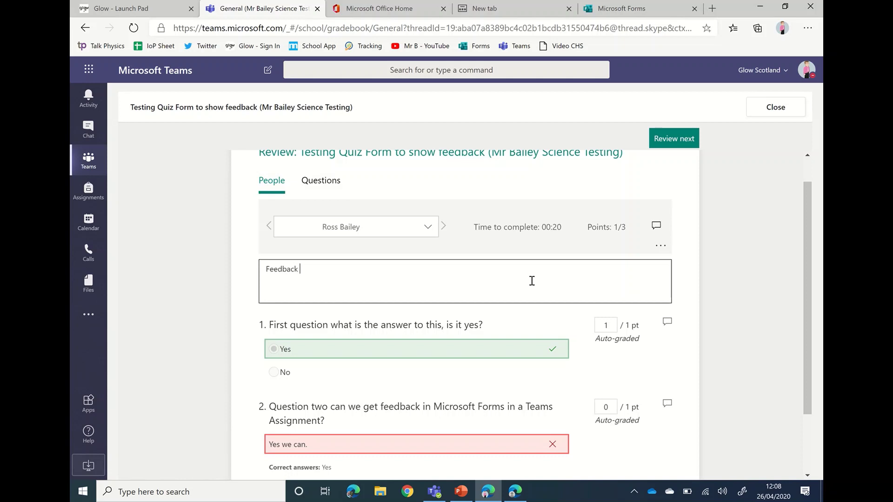
text(overall very good work and a dece)
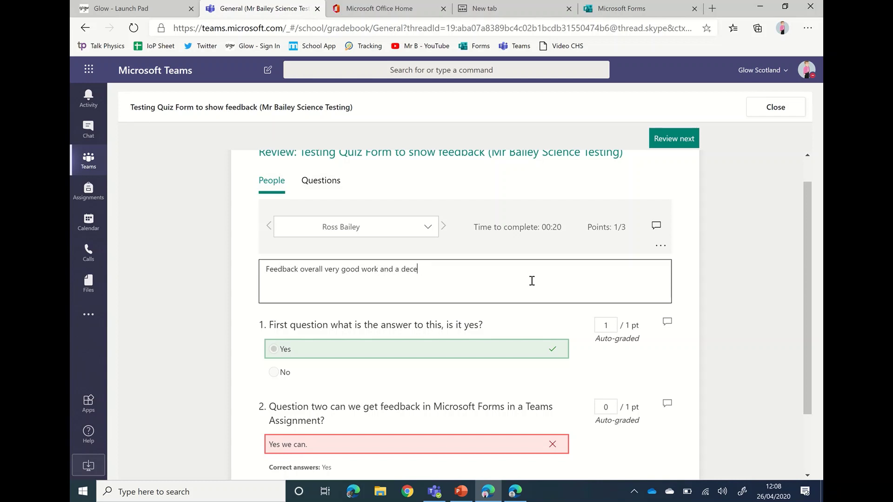
text(nt understasnd)
key(BackSpace)
key(BackSpace)
key(BackSpace)
text(nding.)
Step: Add a new paragraph to the overall feedback: "Click the form to see the detailed question feedback."
key(Return)
text(CLick)
key(BackSpace)
key(BackSpace)
key(BackSpace)
text(lick the )
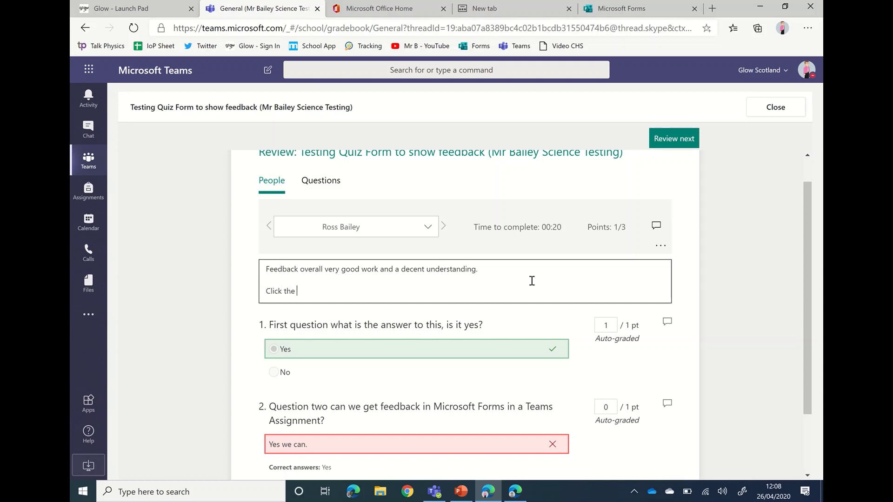
text(form to see the detailed ques)
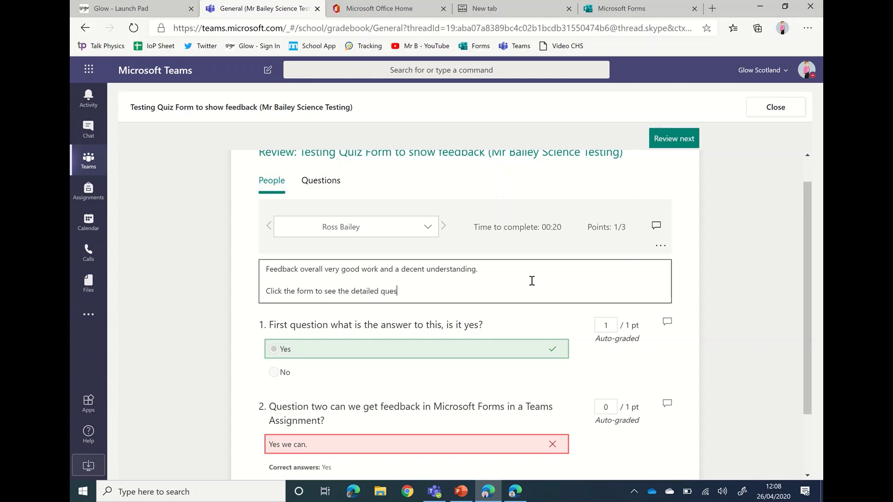
text(tion feedback.)
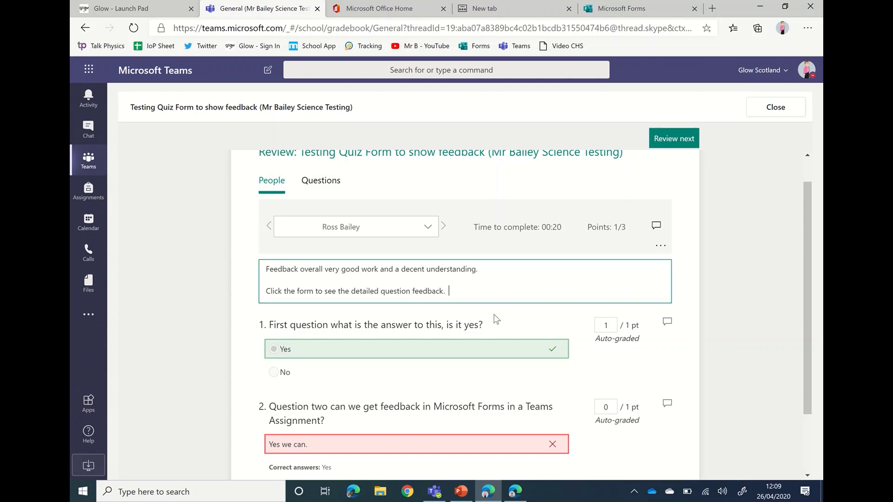
Step: Add the feedback comment "Great answer" to question 1
click(667, 322)
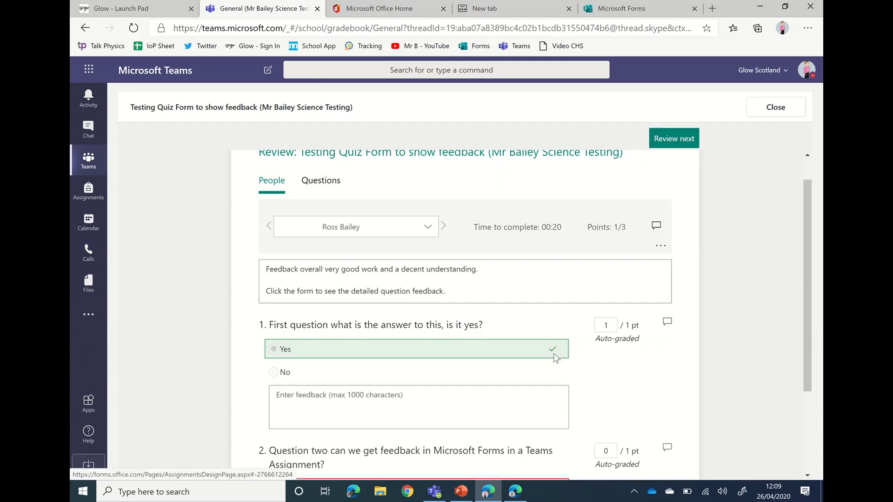
click(473, 394)
text(Great an)
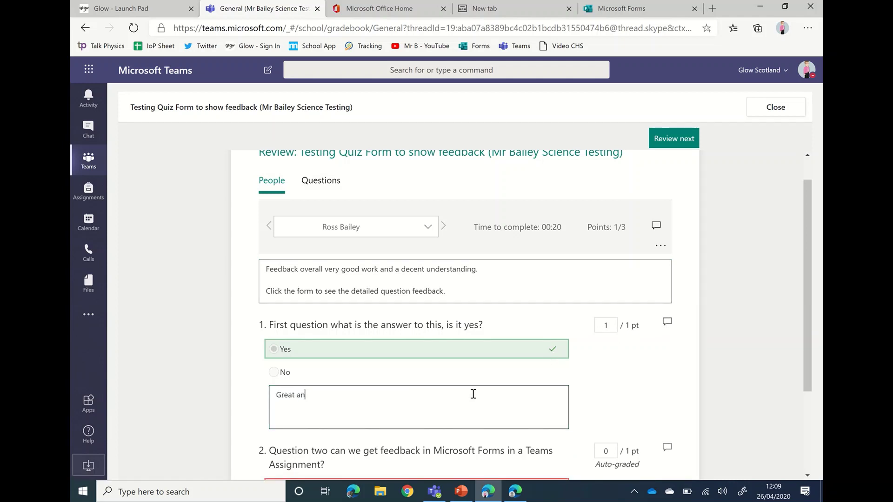
text(swer)
Step: Award 1 point for question 2 and add the feedback comment "Well done."
scroll(473, 394, down, 2)
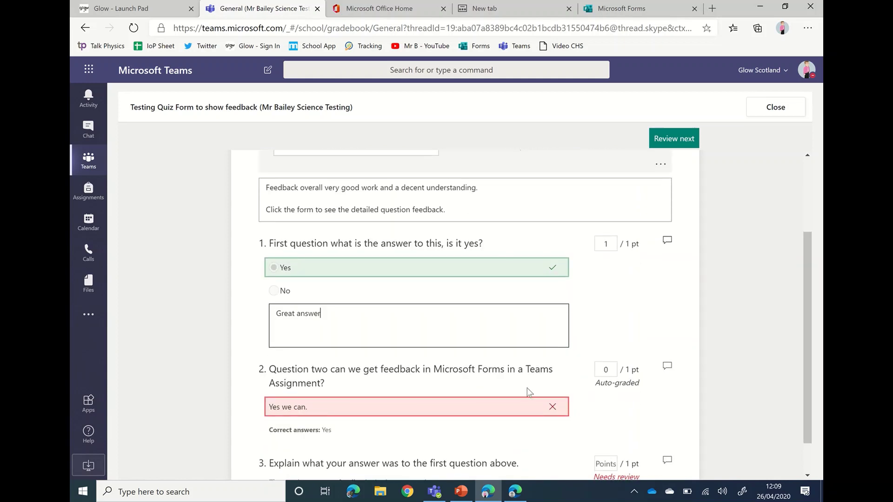
click(612, 370)
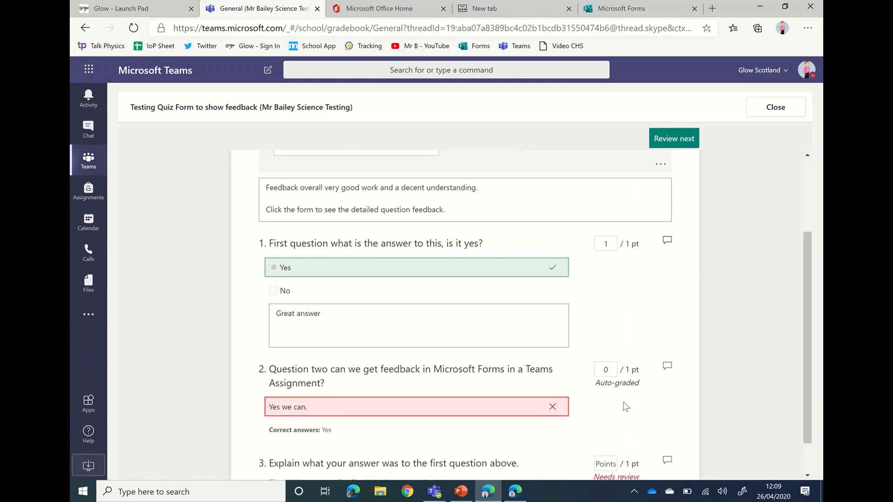
scroll(623, 406, down, 1)
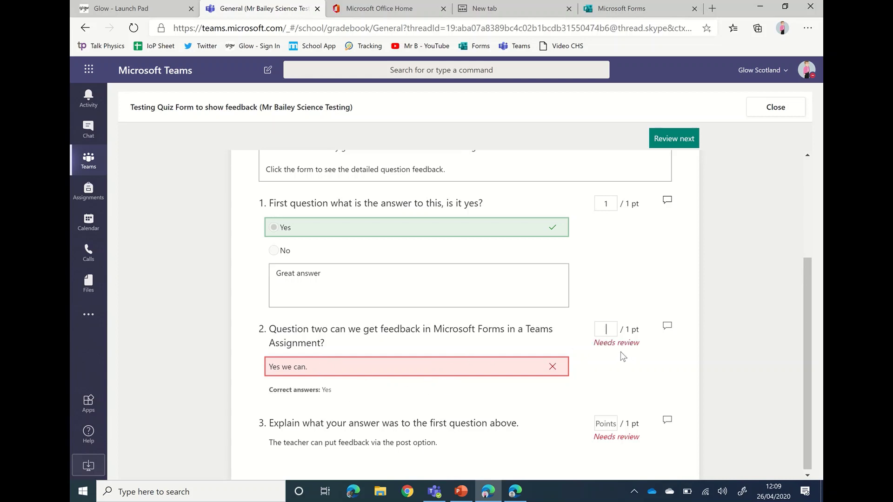
click(668, 327)
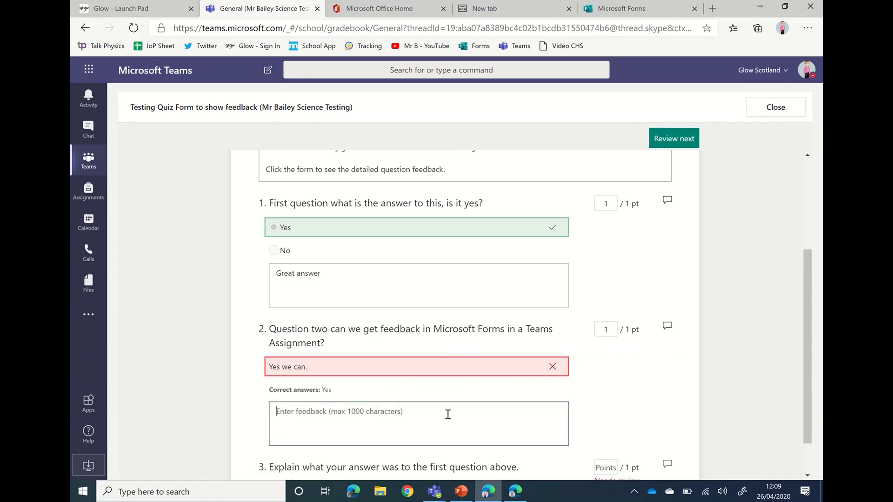
text(Well do)
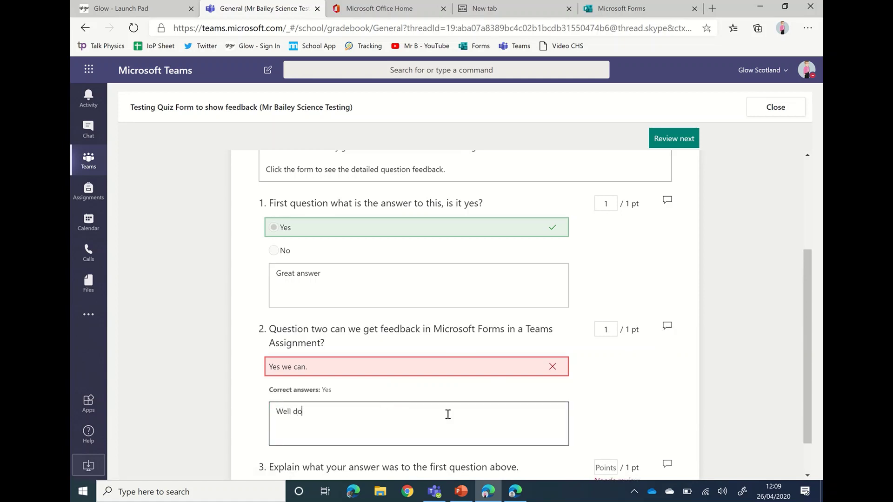
text(ne.)
Step: Award 1 point for question 3 and add the feedback comment "A good description."
scroll(448, 414, down, 1)
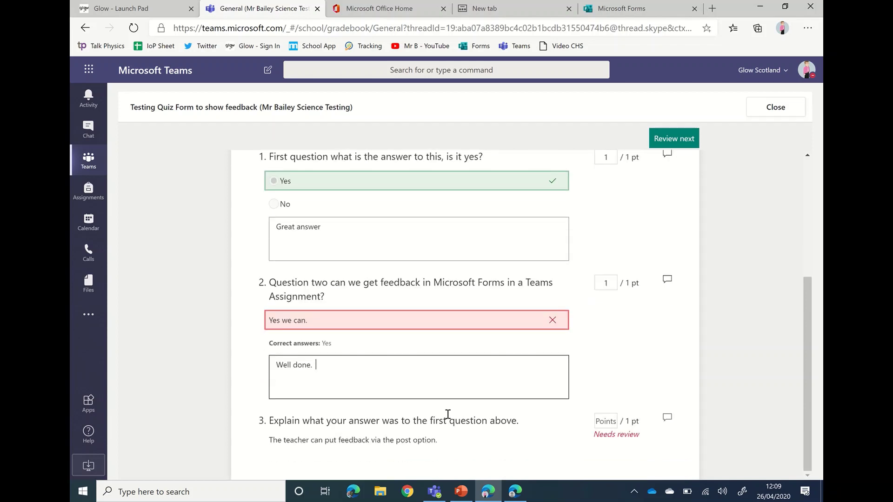
click(600, 421)
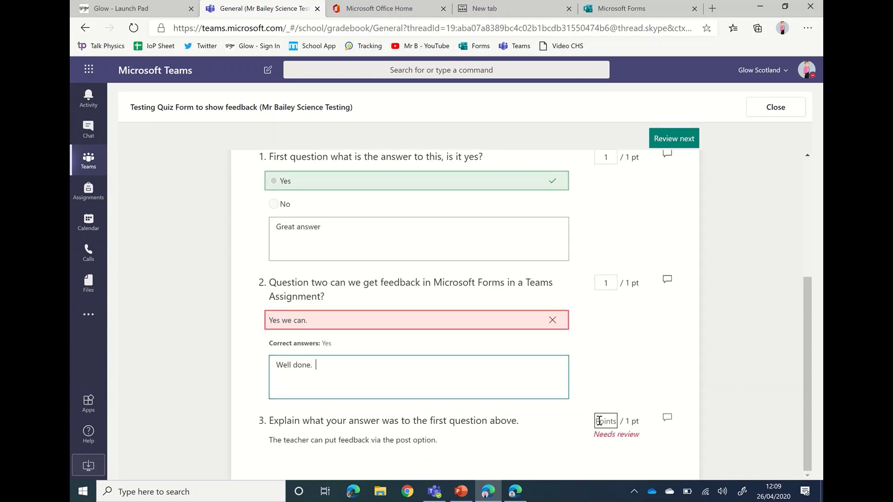
text(1)
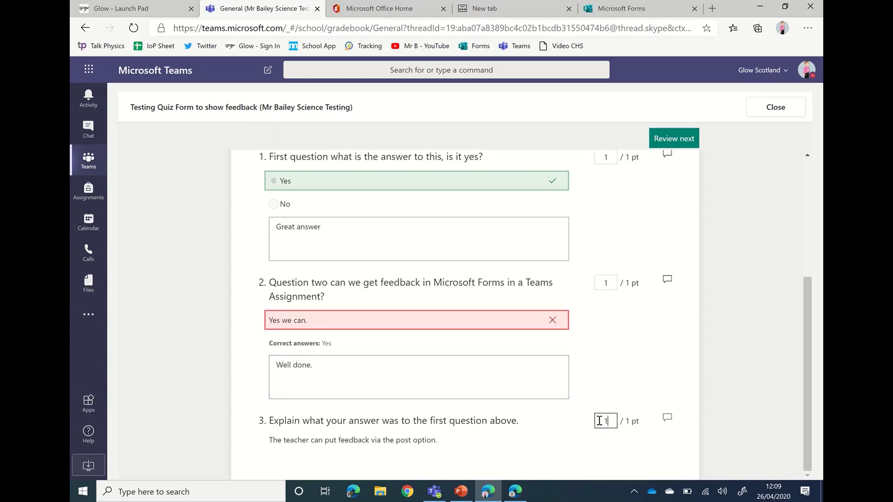
click(667, 418)
scroll(552, 409, down, 1)
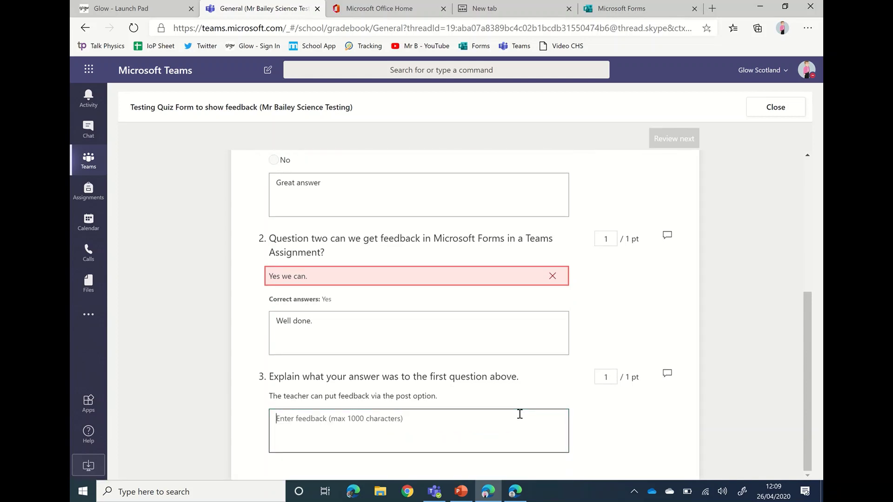
text(Good)
key(BackSpace)
key(BackSpace)
key(BackSpace)
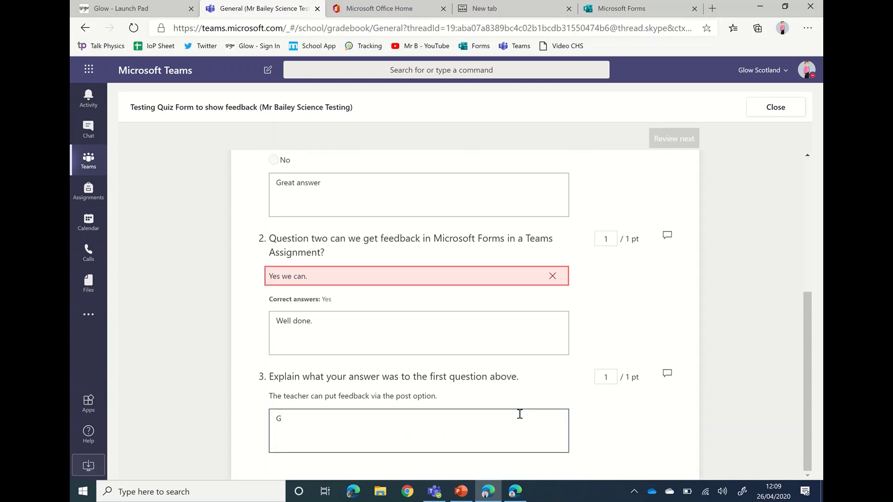
key(BackSpace)
text(A good description.)
click(632, 343)
Step: Post the scores for the student's quiz response
scroll(632, 343, up, 5)
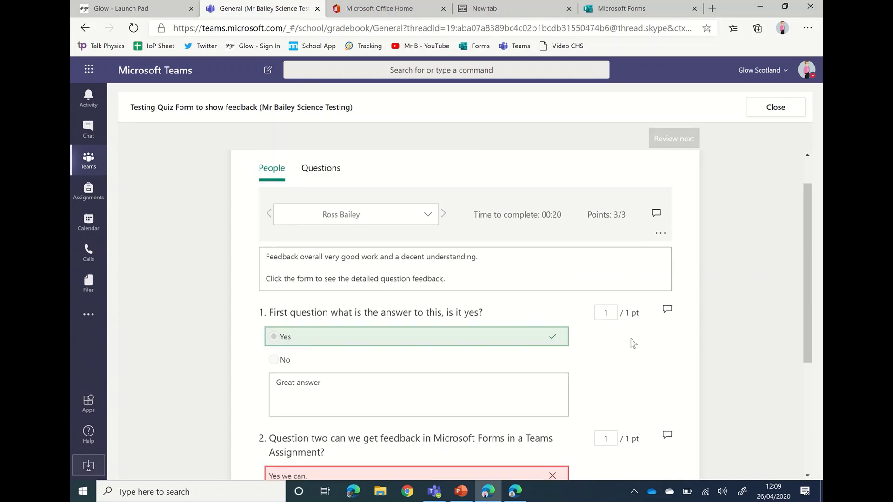
scroll(632, 343, up, 1)
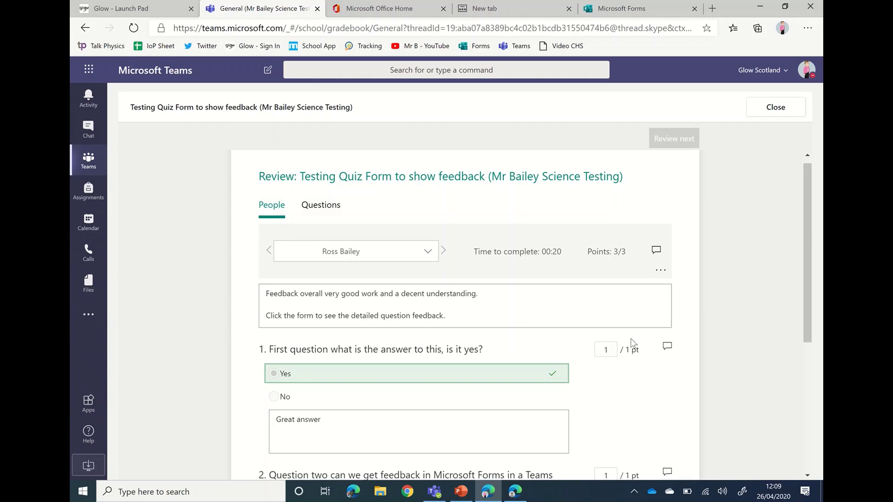
click(661, 272)
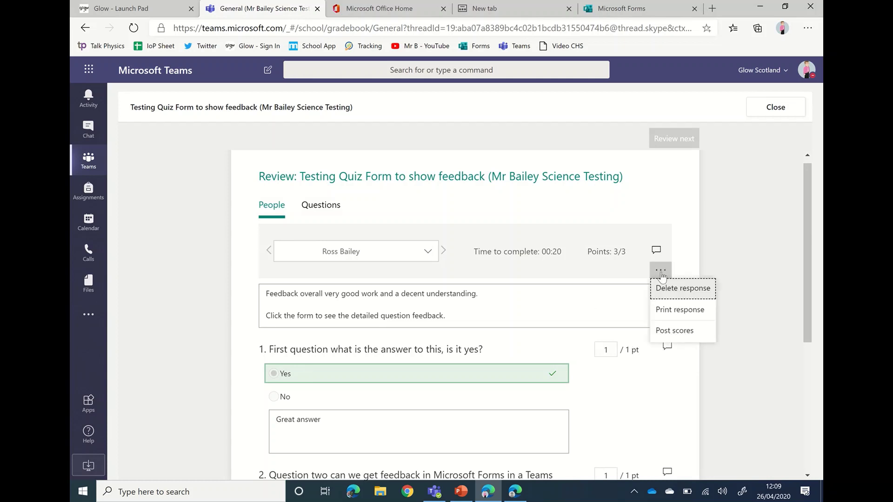
click(668, 331)
click(544, 261)
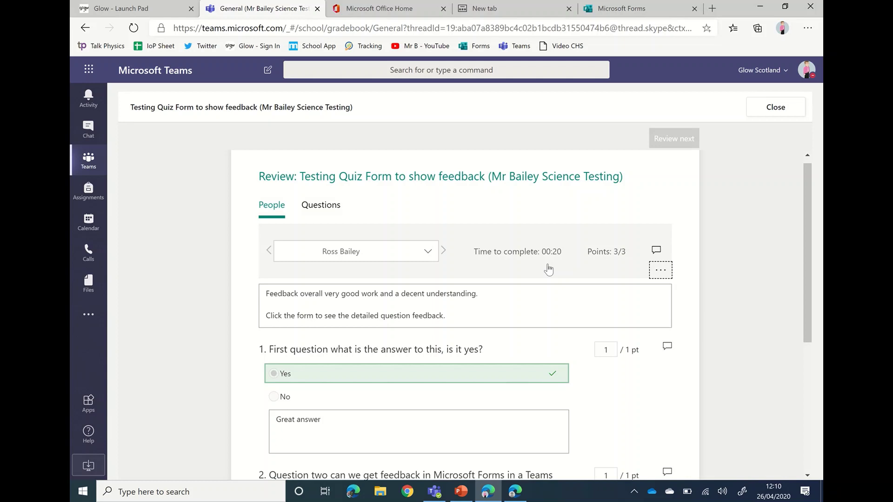
Step: Close the quiz review and return the student's work for "Testing Quiz Form to show feedback" from the gradebook
click(776, 107)
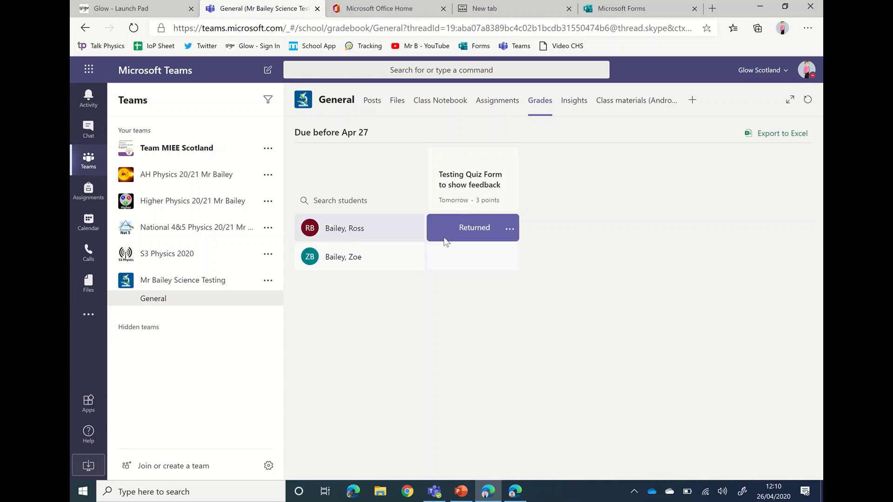
click(512, 230)
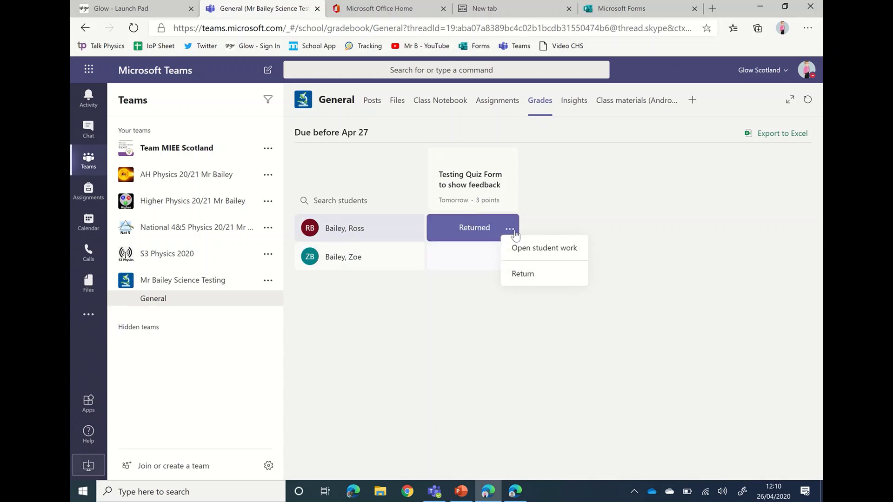
click(538, 283)
Step: Check the overall feedback for the marked student in the "Testing Quiz Form to show feedback" assignment
click(494, 106)
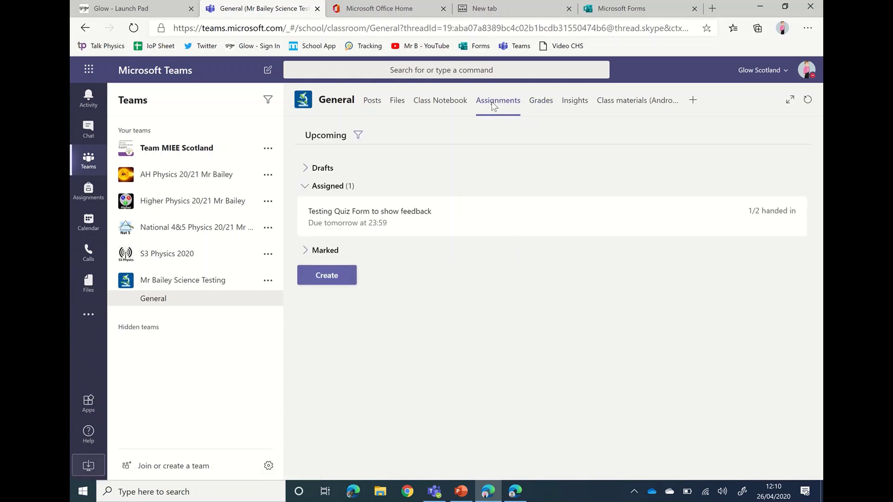
click(389, 225)
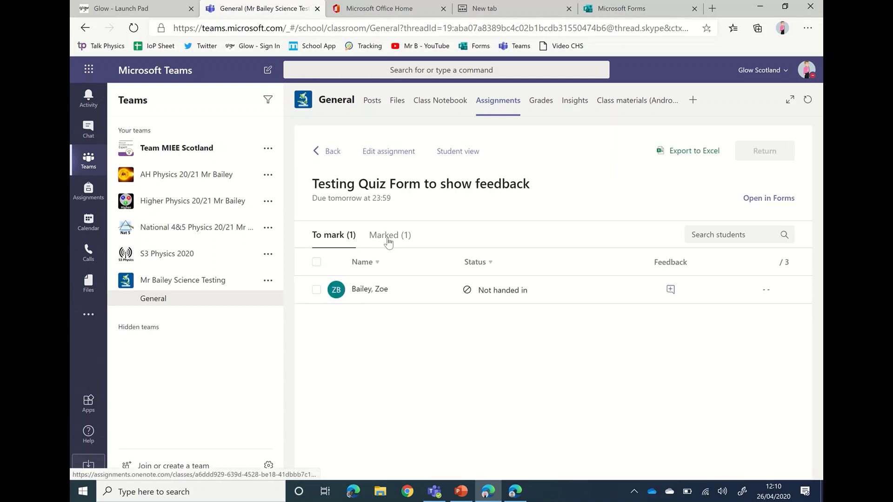
click(390, 236)
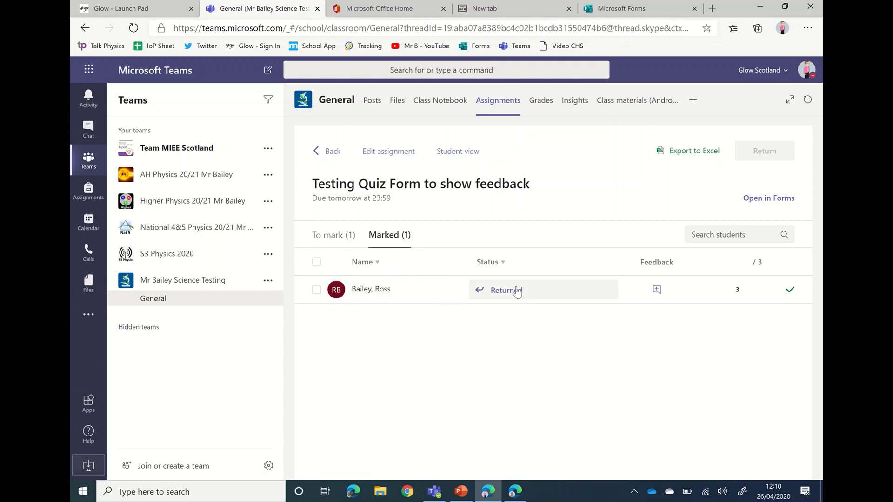
click(657, 290)
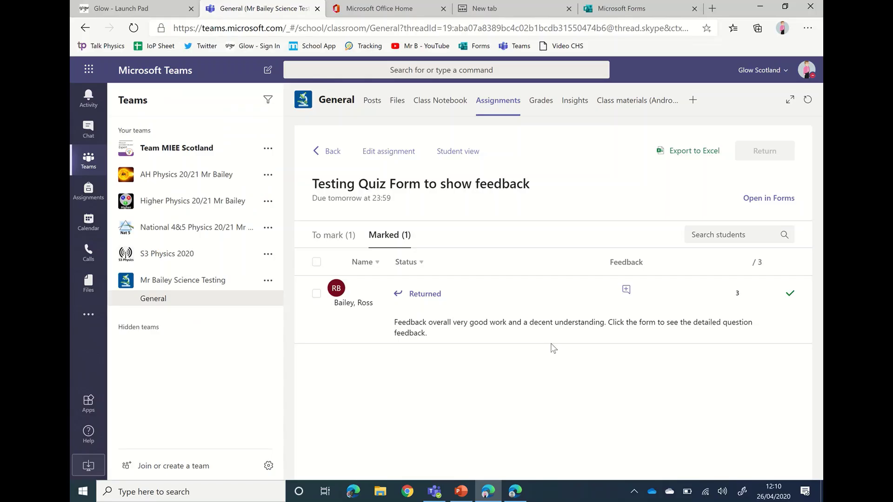
Step: Switch to the student's Teams window, close the submitted form and reopen the assignment from the General channel's posts
click(516, 492)
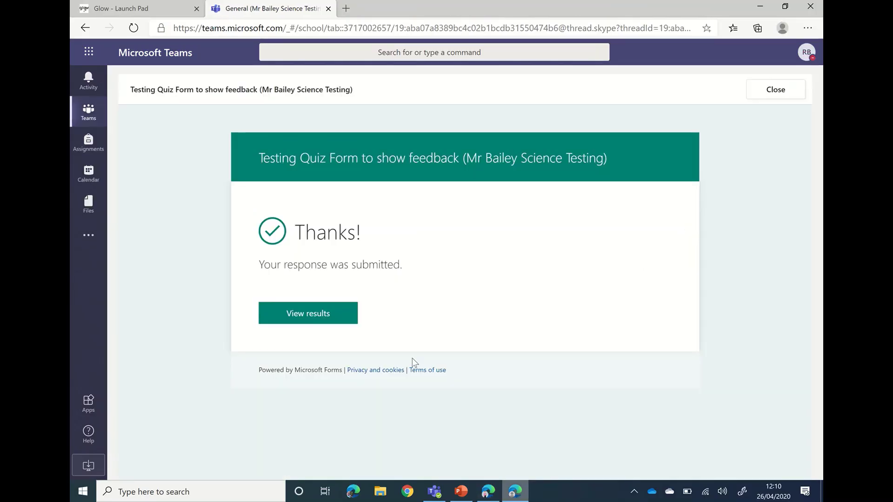
click(778, 88)
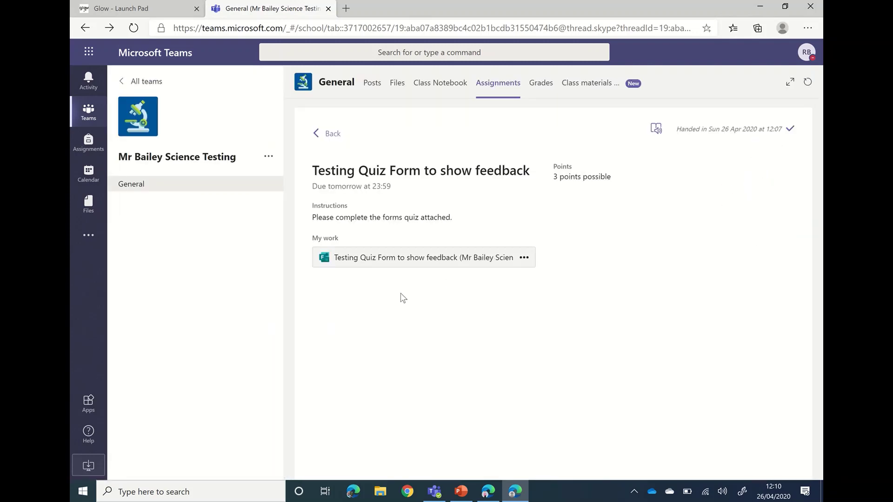
click(324, 141)
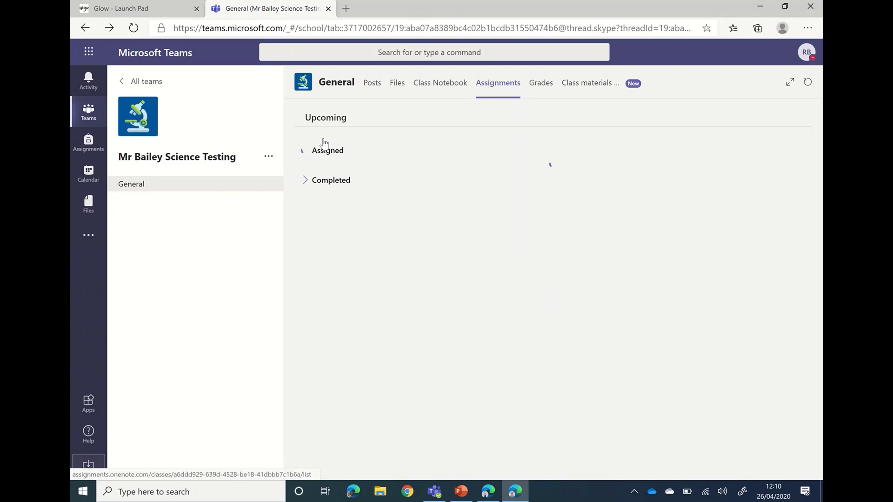
click(168, 189)
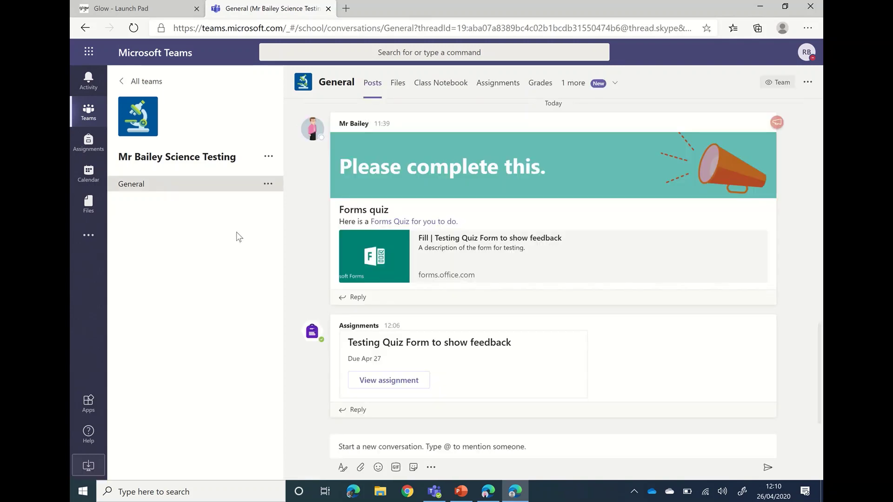
click(394, 381)
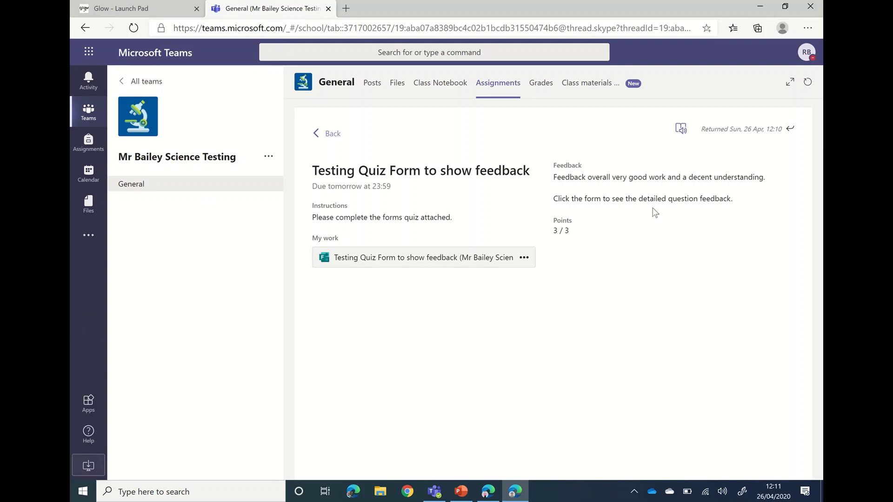
Step: Open the returned quiz form as the student, read through the overall and per-question feedback, and close the form
click(431, 271)
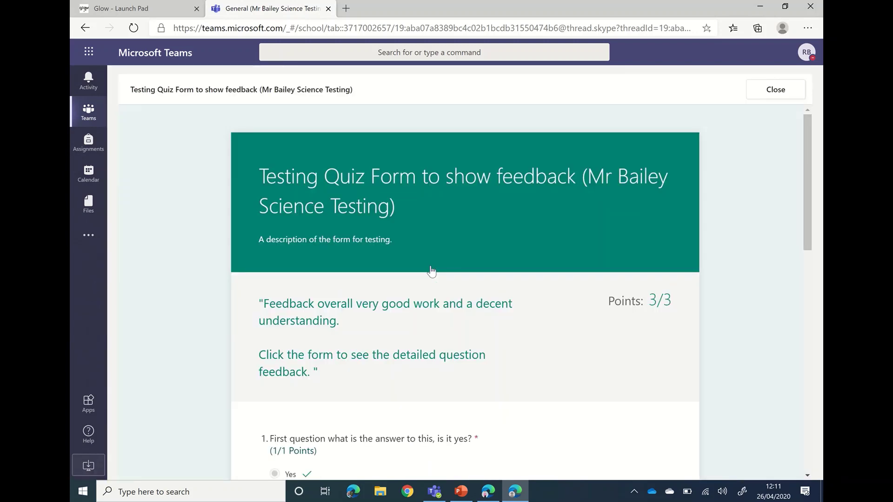
scroll(534, 304, down, 2)
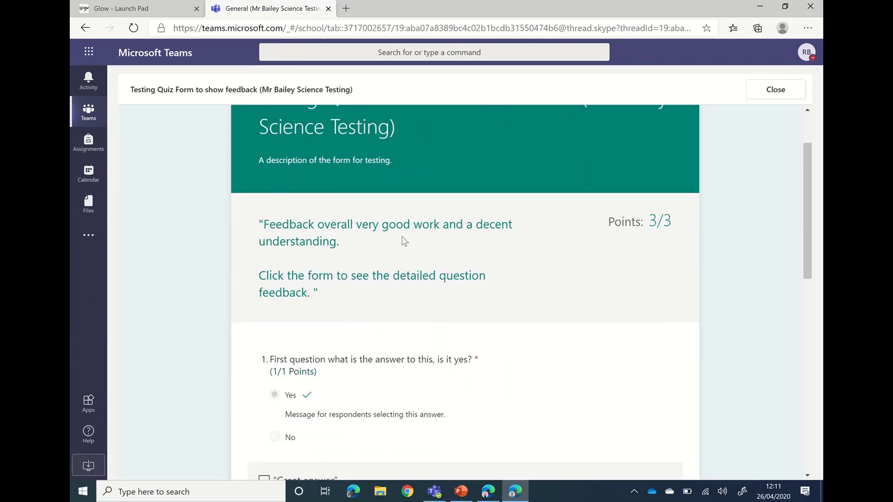
scroll(533, 304, down, 4)
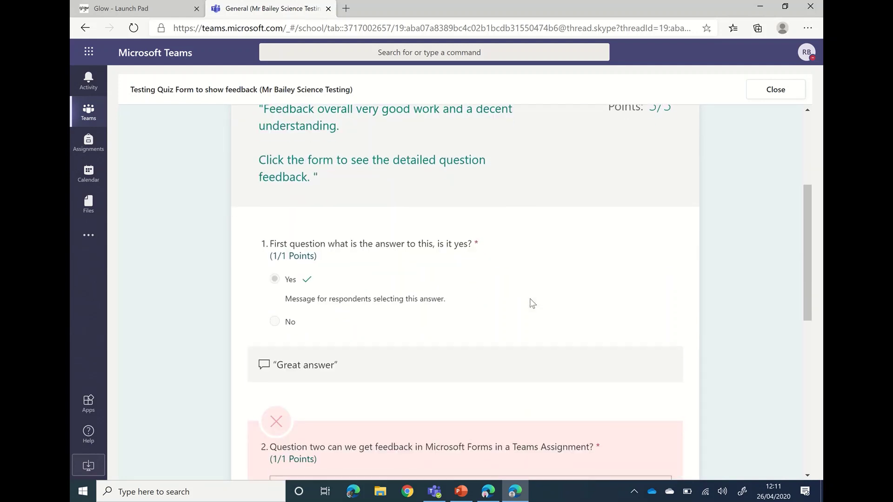
scroll(533, 303, down, 4)
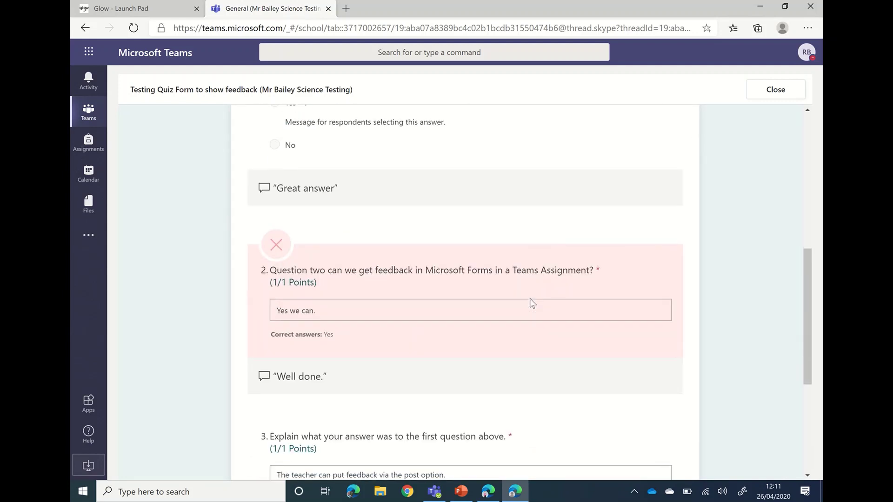
scroll(532, 304, down, 3)
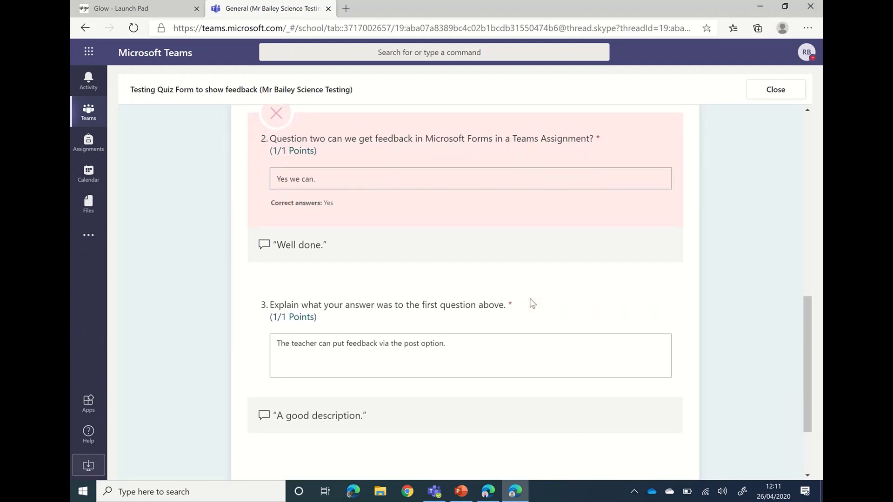
scroll(533, 303, down, 2)
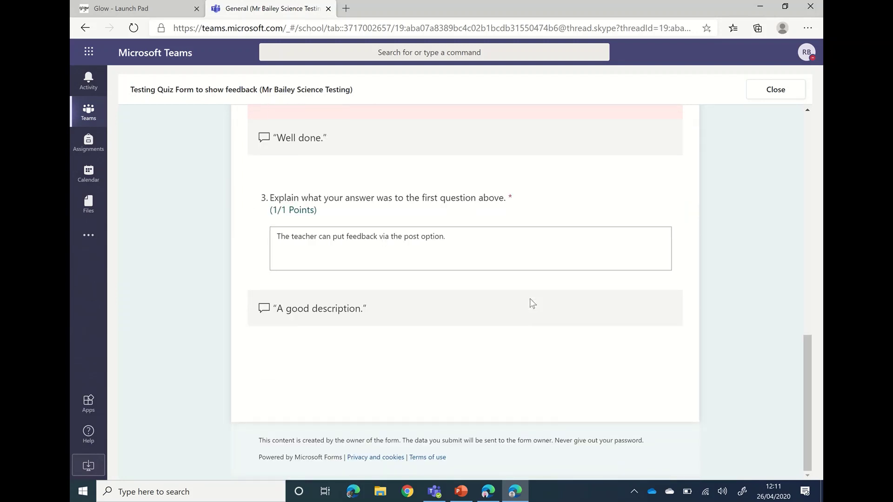
scroll(533, 303, up, 10)
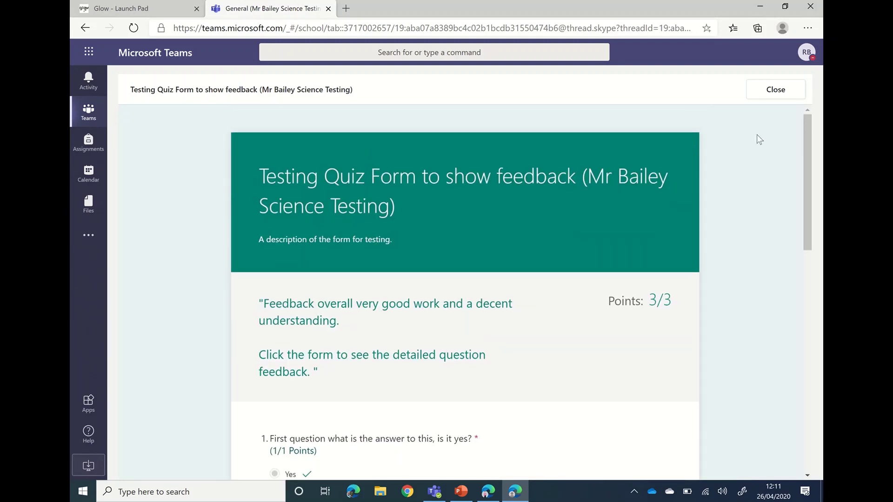
click(774, 93)
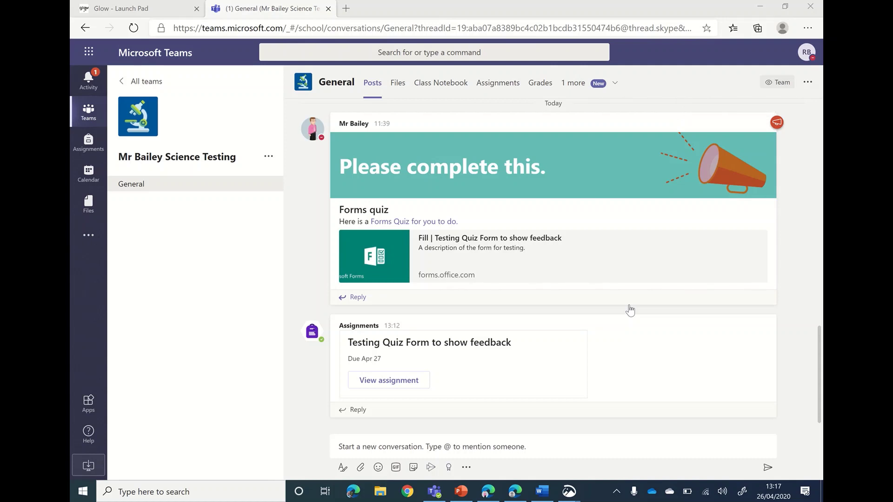
Step: Open the quiz from the newer assignment post as the student and submit the completed answers
click(404, 384)
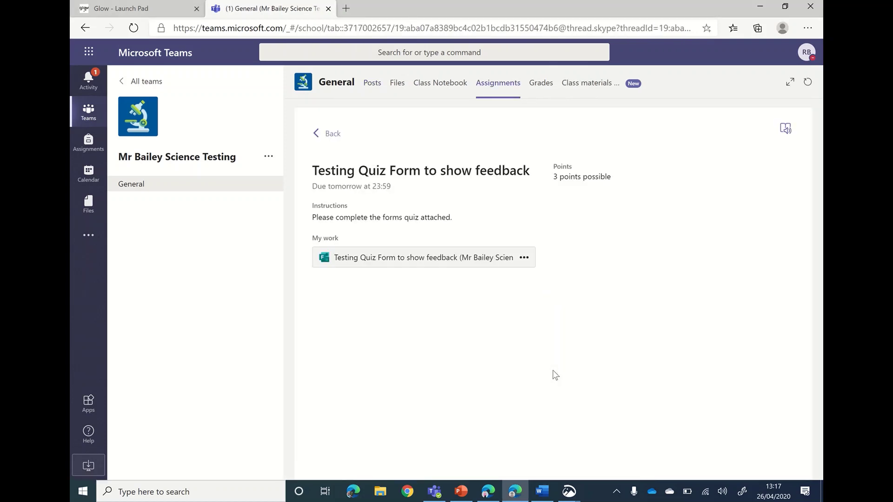
click(371, 262)
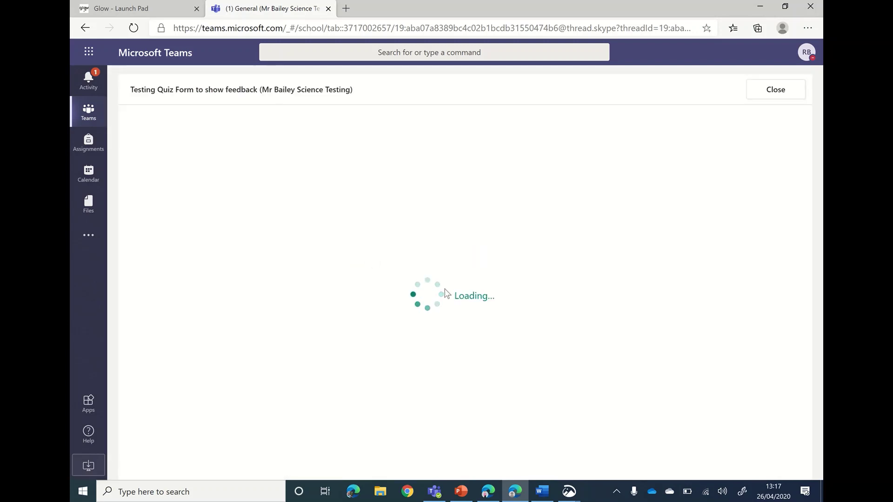
scroll(447, 293, down, 2)
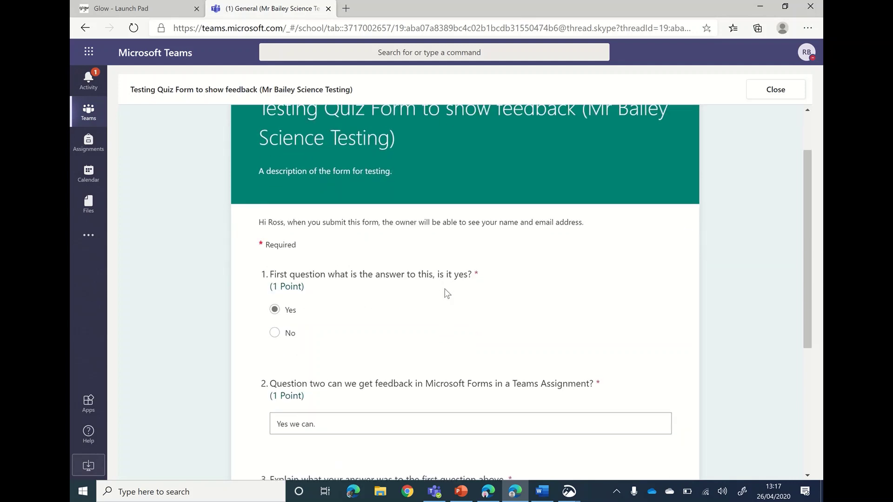
scroll(446, 293, down, 2)
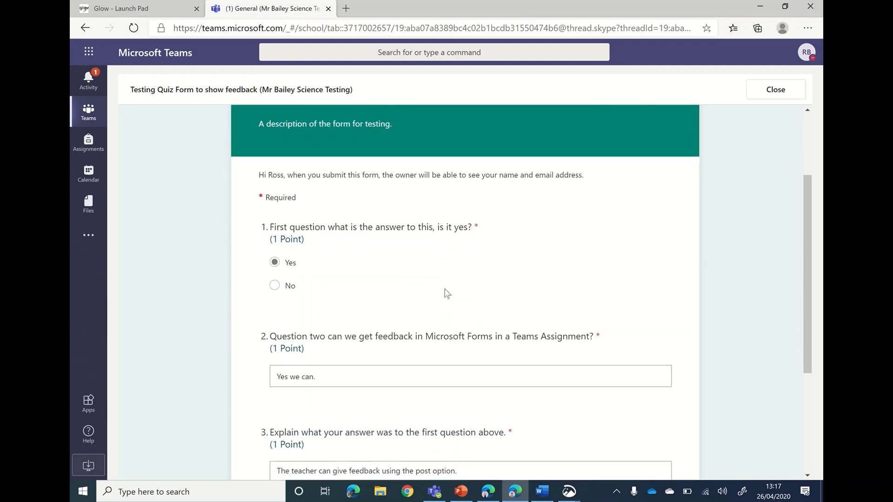
scroll(445, 290, down, 1)
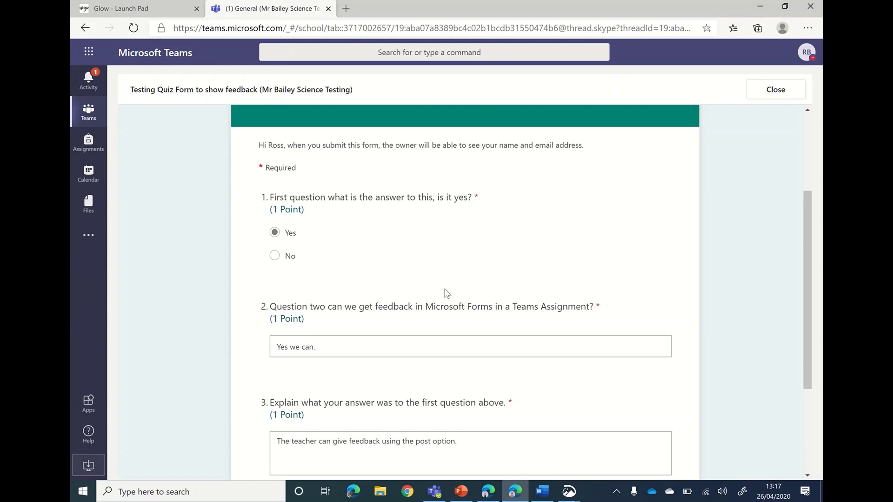
scroll(447, 293, down, 4)
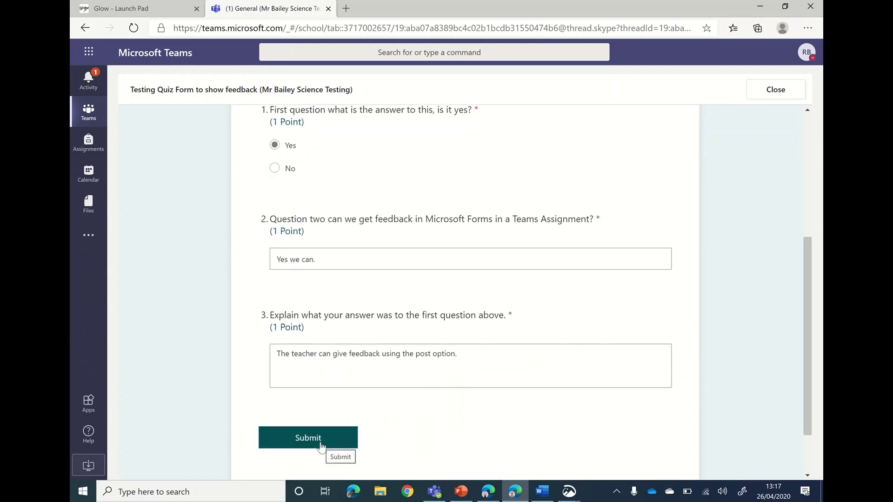
click(320, 446)
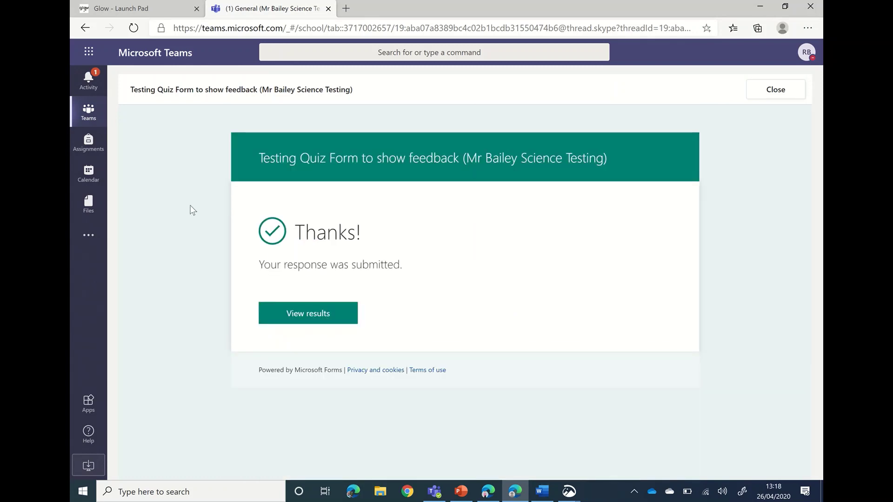
Step: View the results of the submitted quiz as the student and read the points and automatic marking for all three questions
click(333, 321)
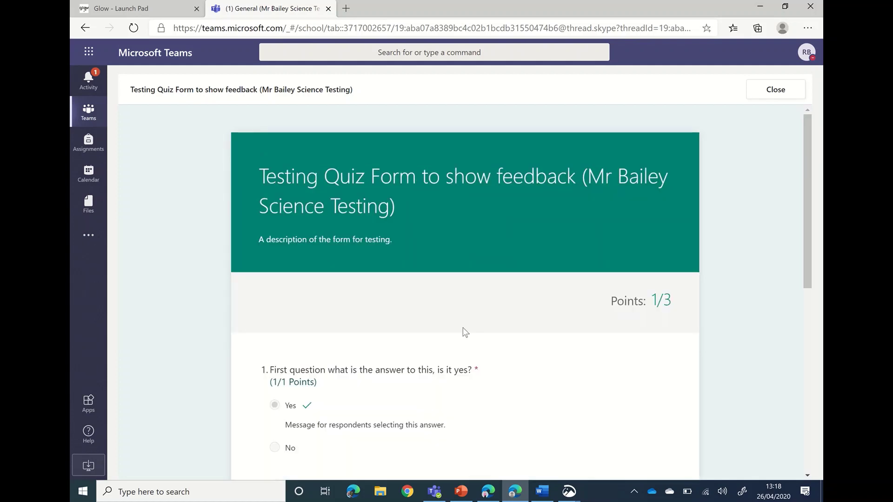
scroll(465, 332, down, 3)
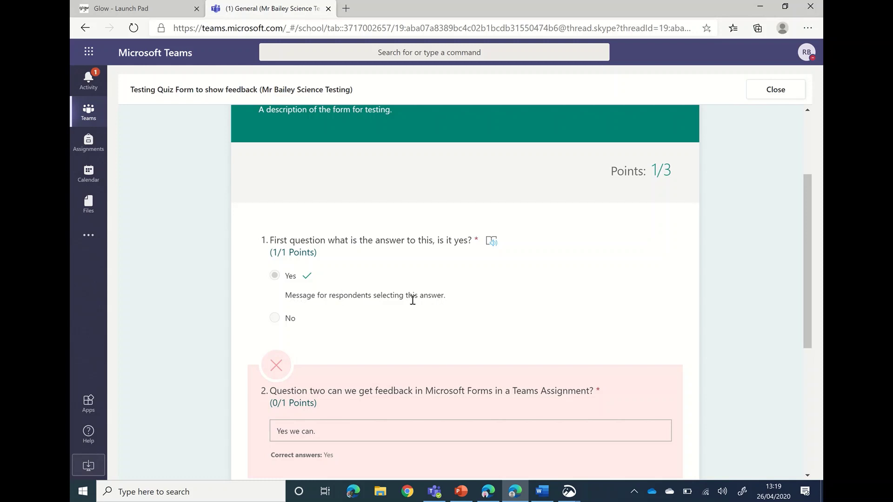
scroll(442, 294, down, 2)
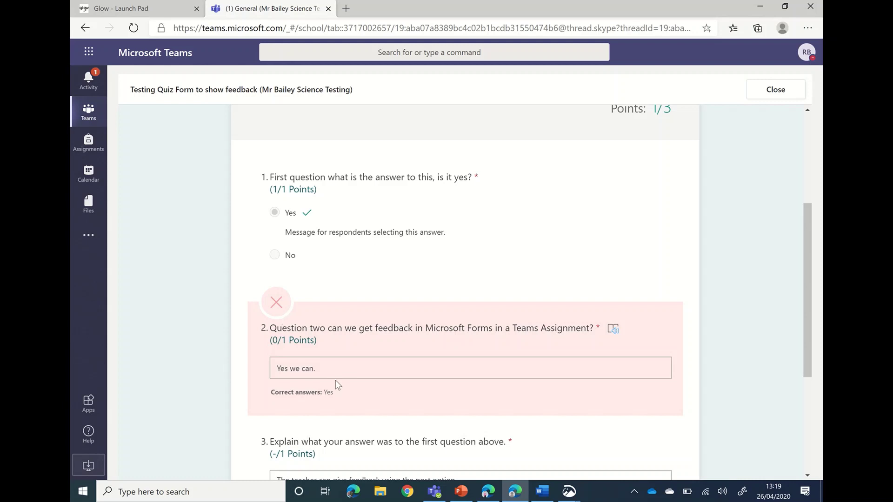
scroll(336, 380, down, 2)
scroll(337, 385, down, 1)
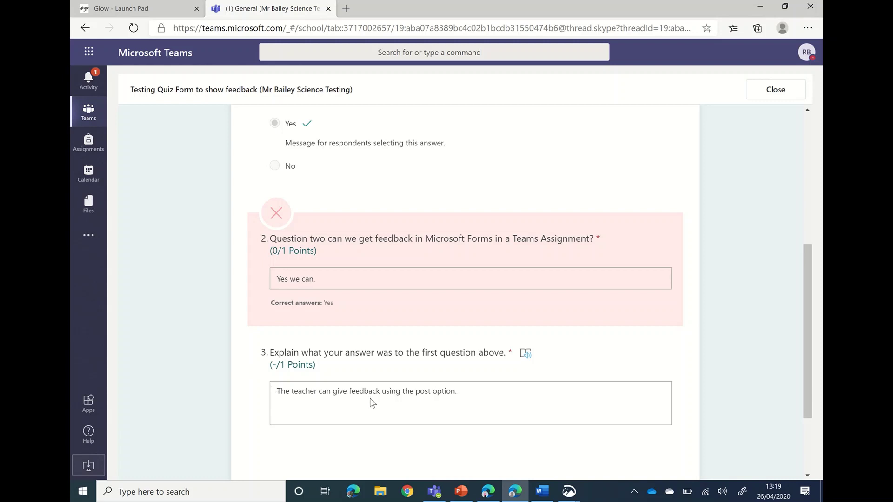
scroll(372, 403, down, 1)
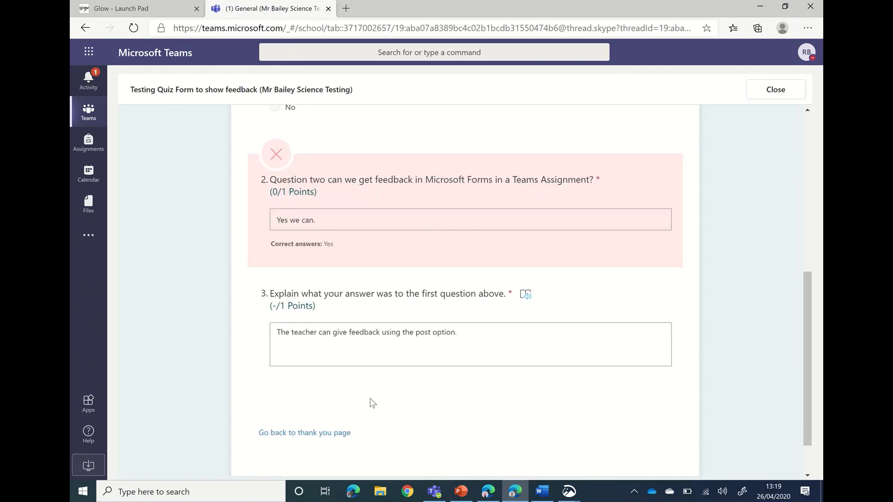
Step: Return to the form's thank-you page, reopen the quiz results and close the form back to the assignment page
click(328, 434)
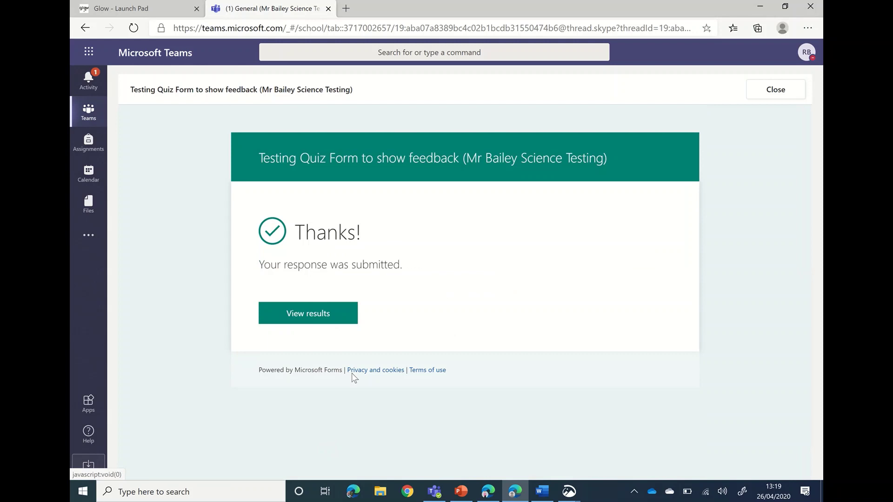
click(311, 321)
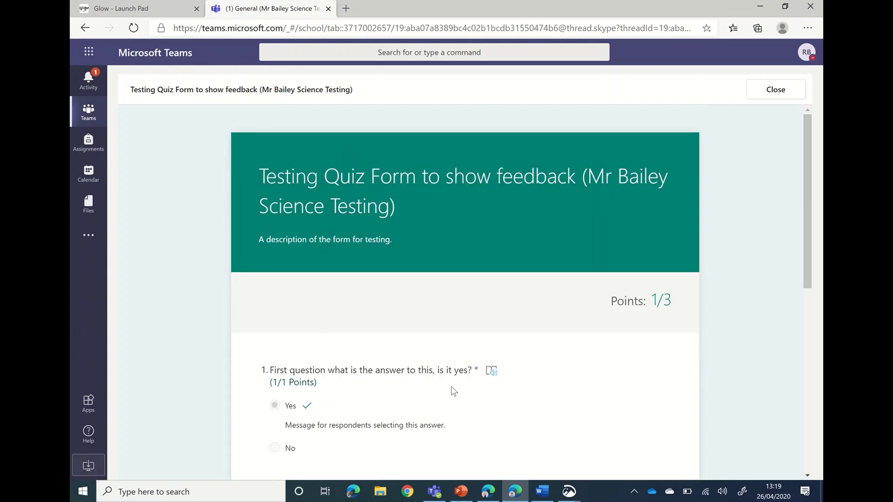
click(764, 98)
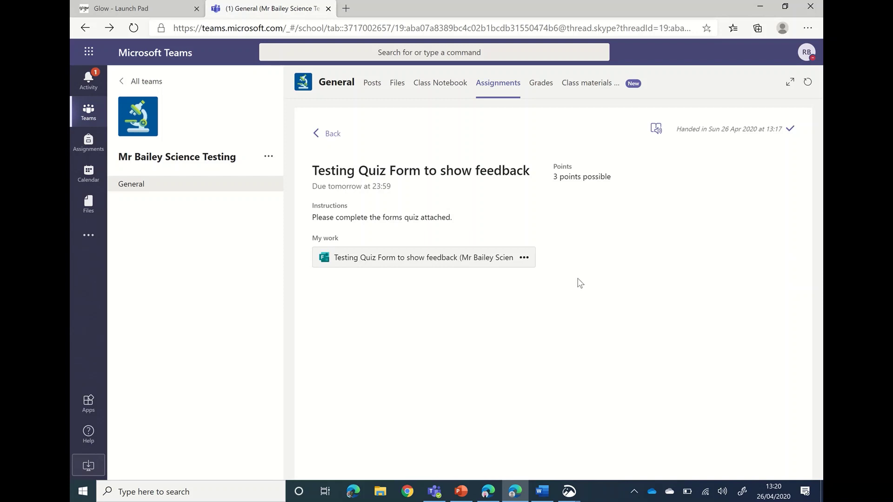
click(438, 266)
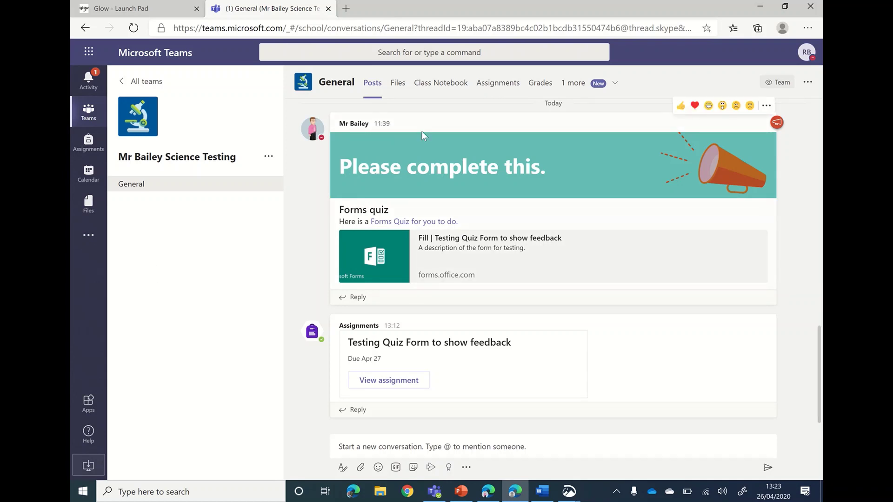
Step: Check the quiz's status and points in the student's class grades, and look it up among the completed assignments
click(538, 88)
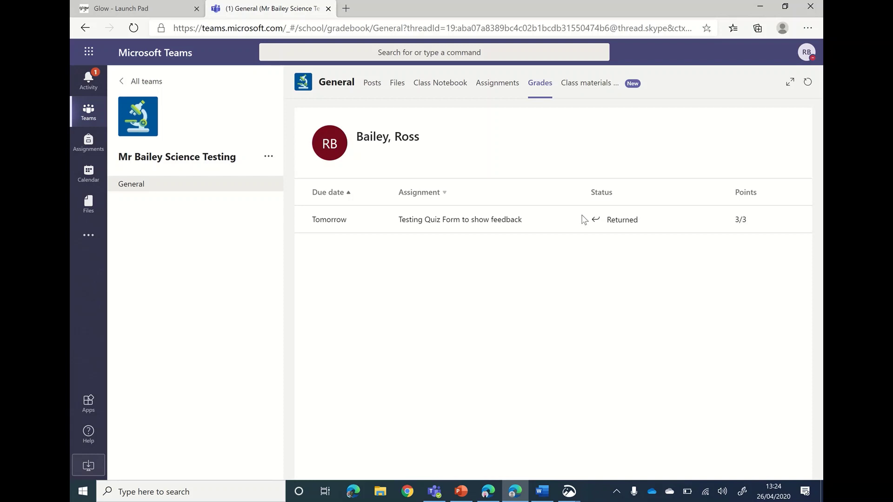
click(499, 84)
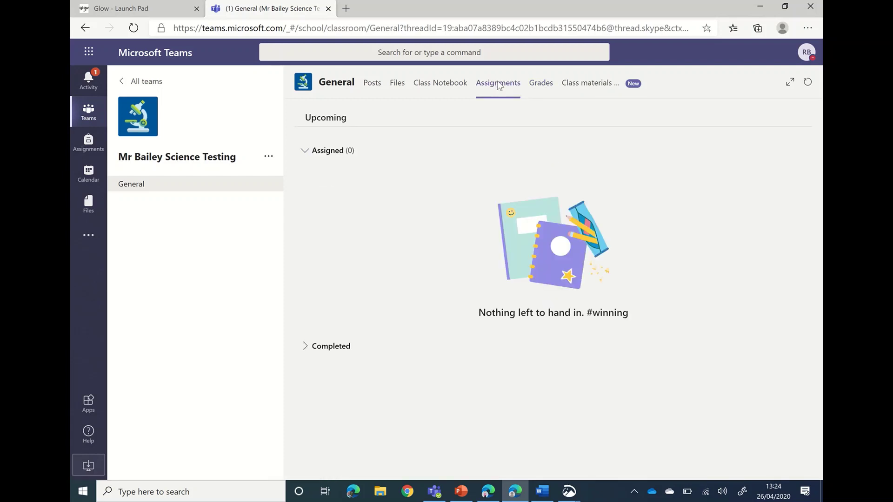
click(313, 349)
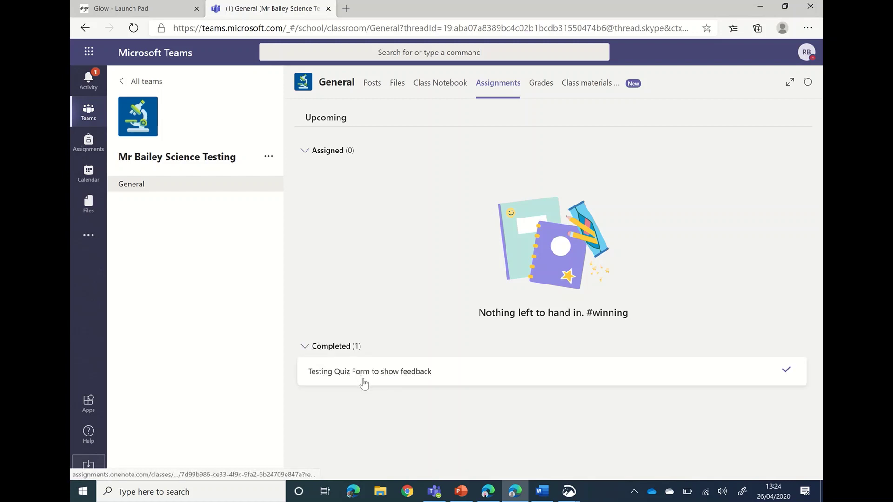
Step: Open the "Testing Quiz Form to show feedback" assignment from the General channel's posts and open its attached form
click(141, 186)
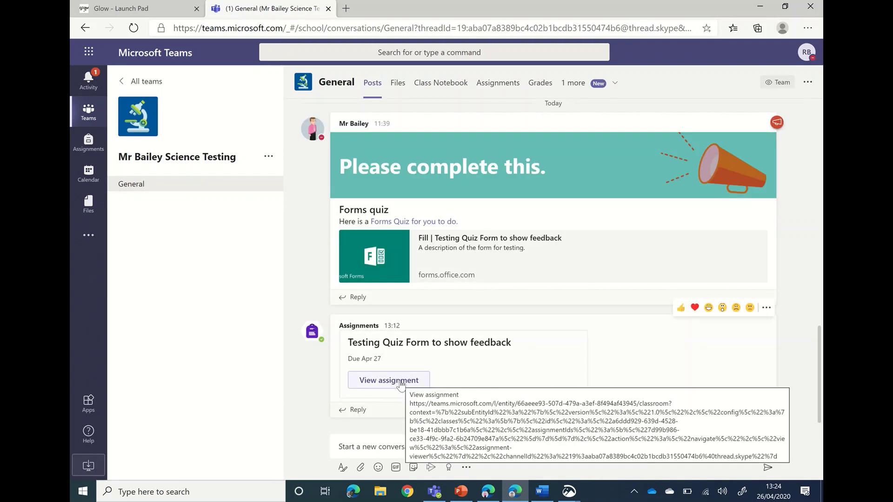
click(401, 380)
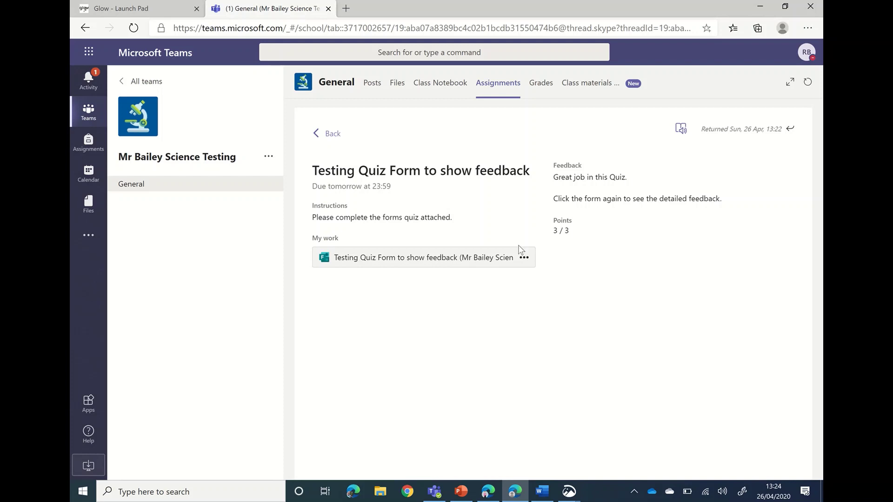
click(489, 264)
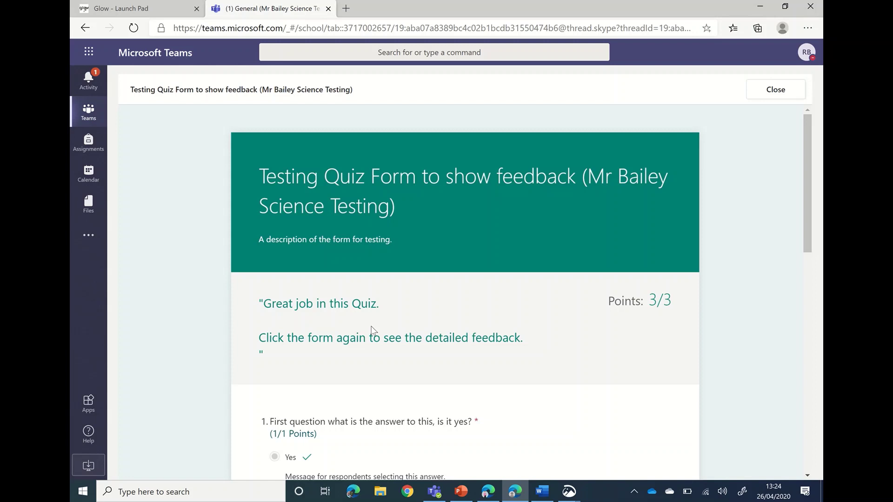
Step: Read the overall feedback and the teacher's comment on each of the three questions, and close the form
scroll(372, 331, down, 1)
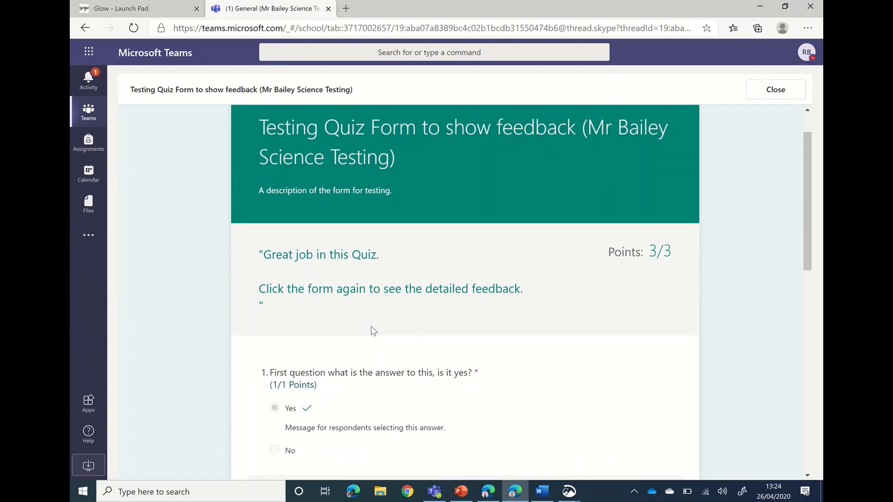
scroll(372, 331, down, 2)
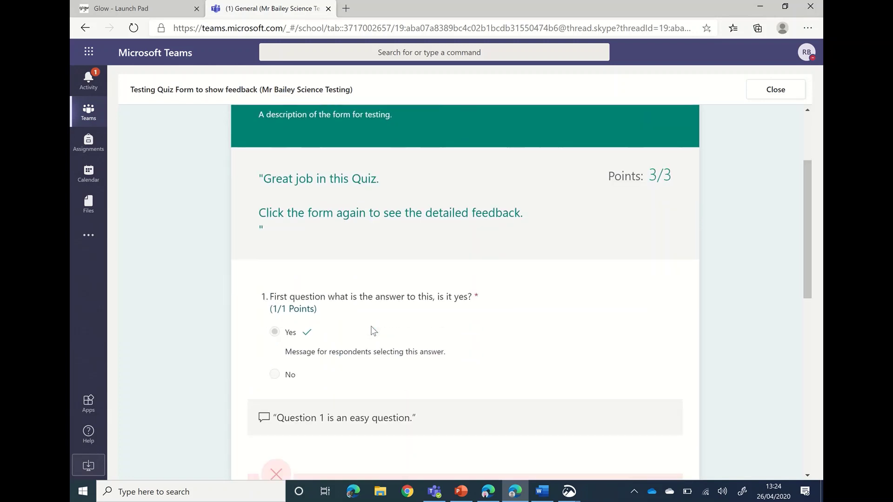
scroll(343, 344, down, 1)
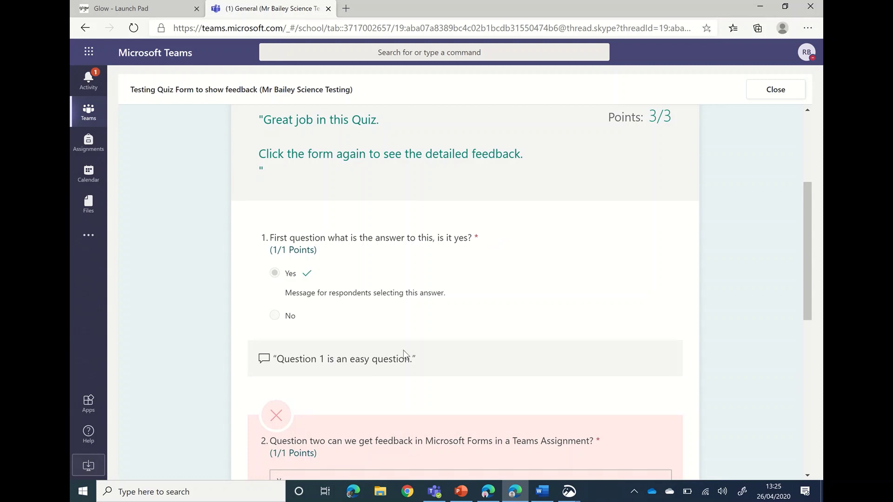
scroll(455, 362, down, 3)
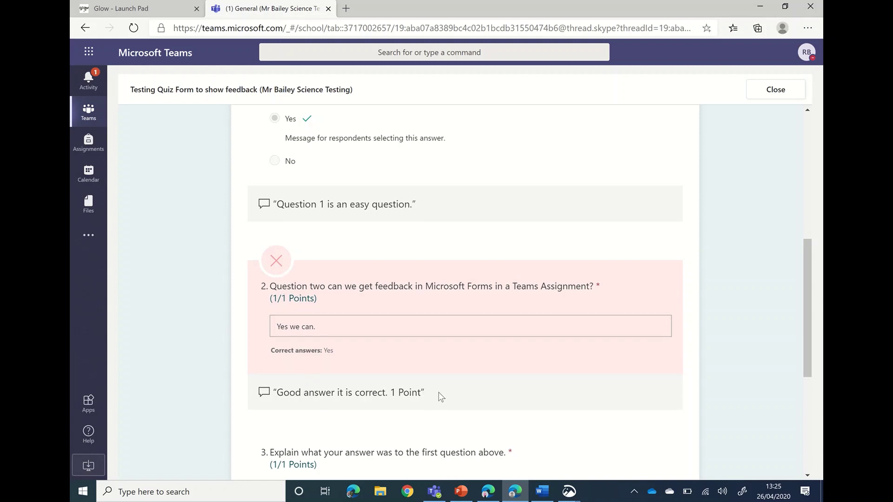
scroll(441, 396, down, 2)
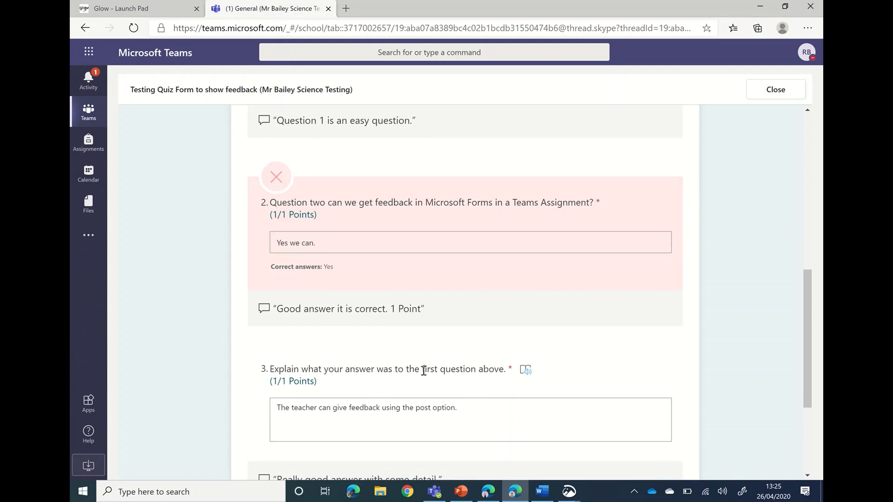
scroll(424, 371, down, 1)
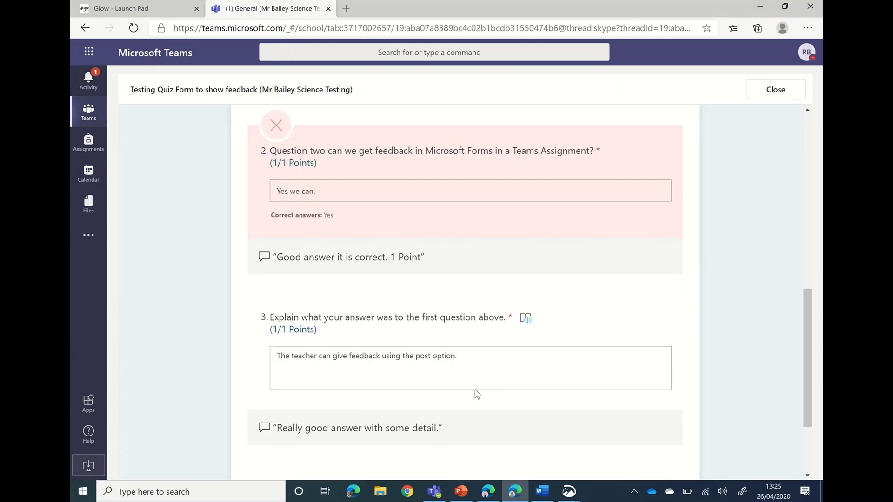
scroll(476, 394, down, 1)
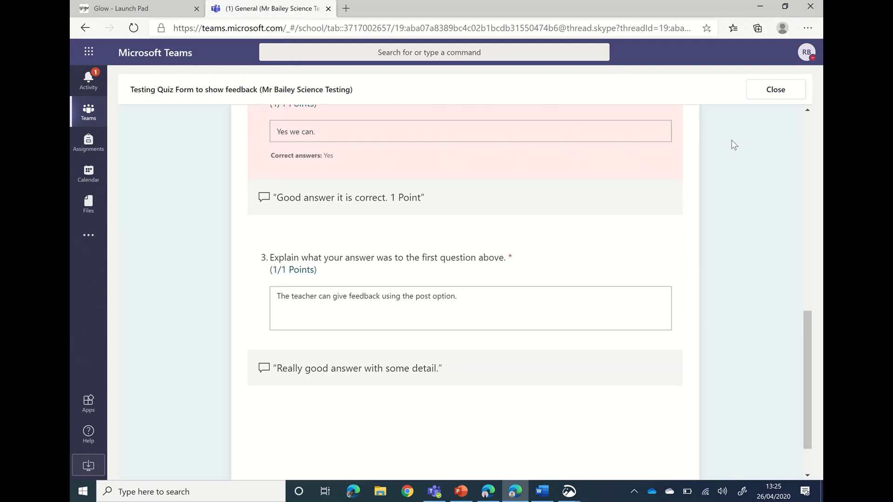
click(772, 93)
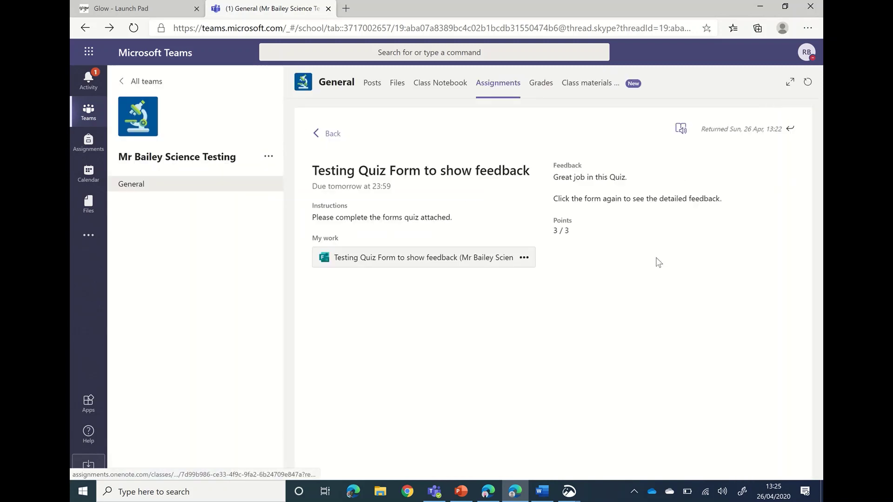
Step: Revisit the student's grades and open the returned quiz assignment from the completed assignments list
click(541, 88)
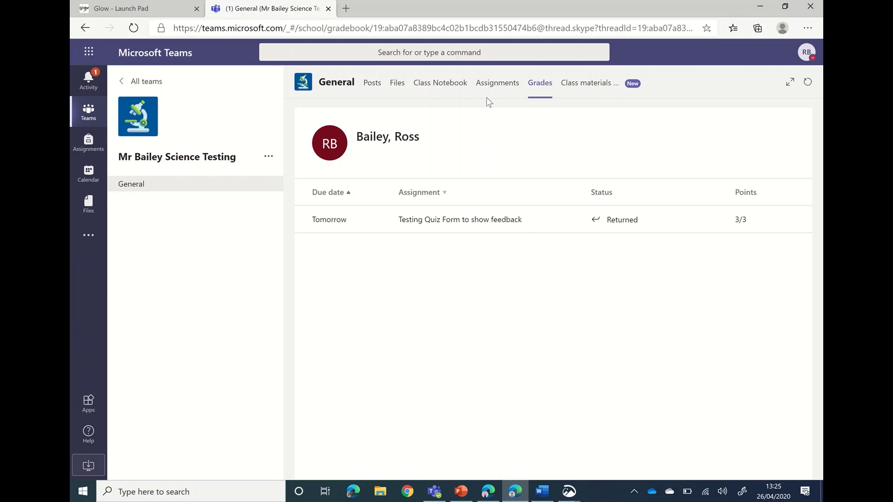
click(500, 88)
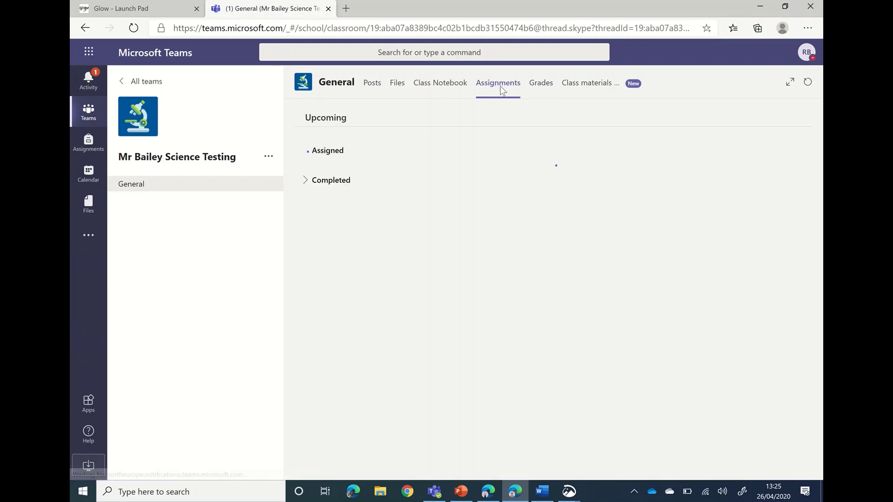
click(324, 352)
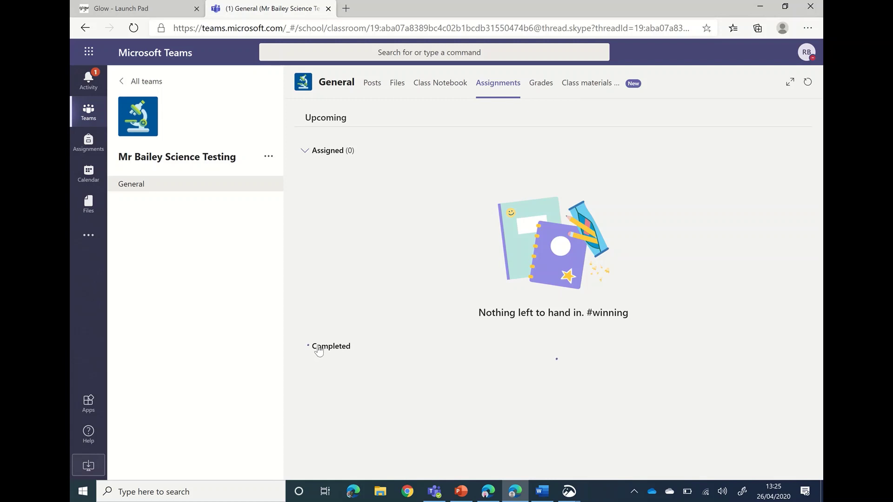
click(368, 375)
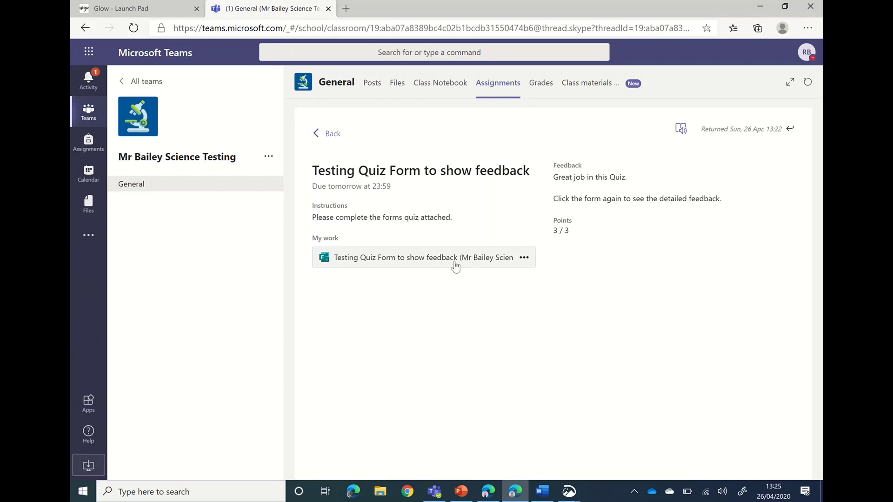
Step: Open the quiz form attached to the completed assignment and review its overall and per-question feedback
click(427, 269)
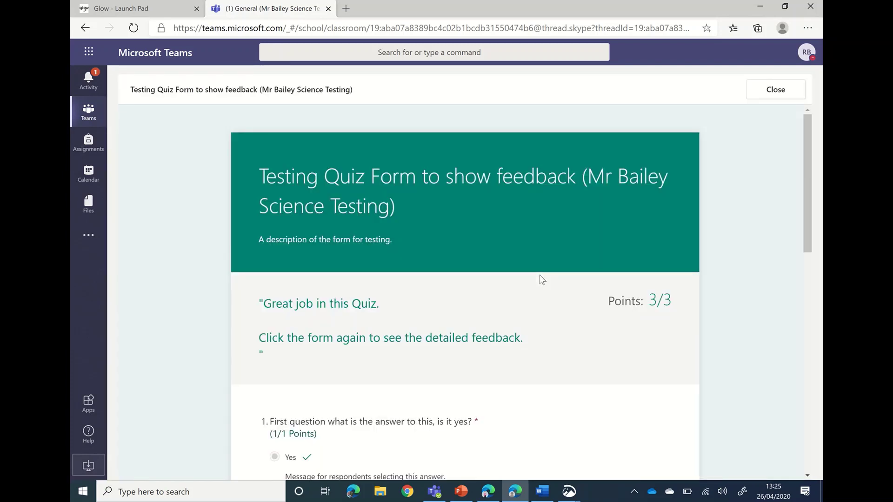
scroll(540, 275, down, 2)
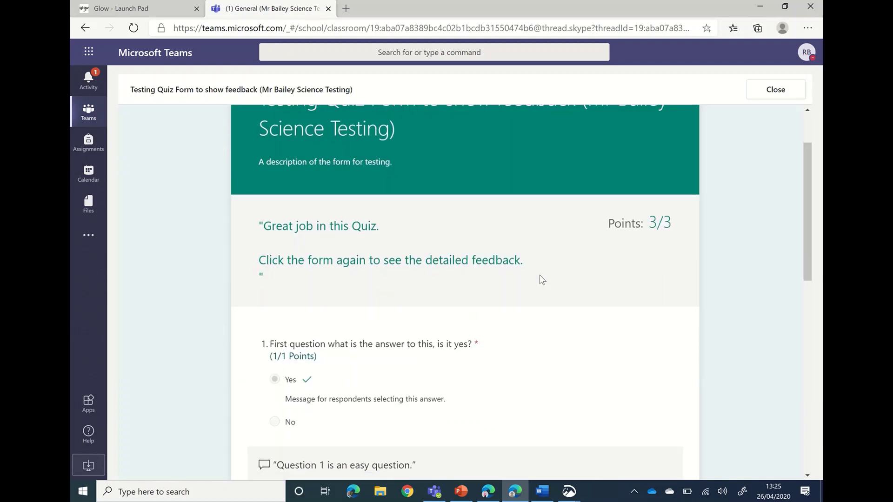
scroll(540, 275, down, 5)
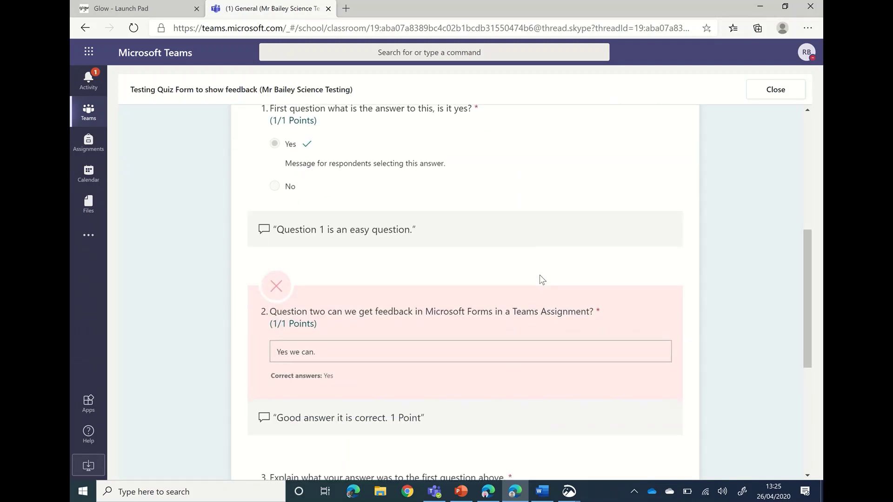
scroll(541, 278, down, 2)
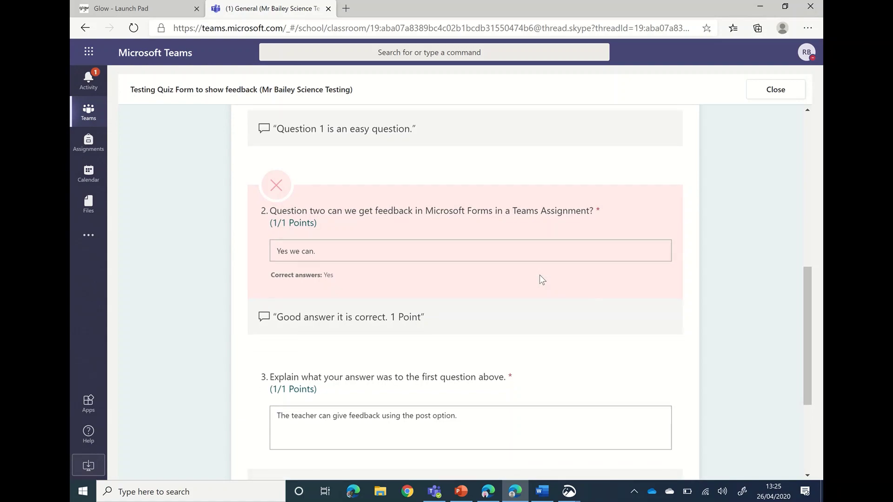